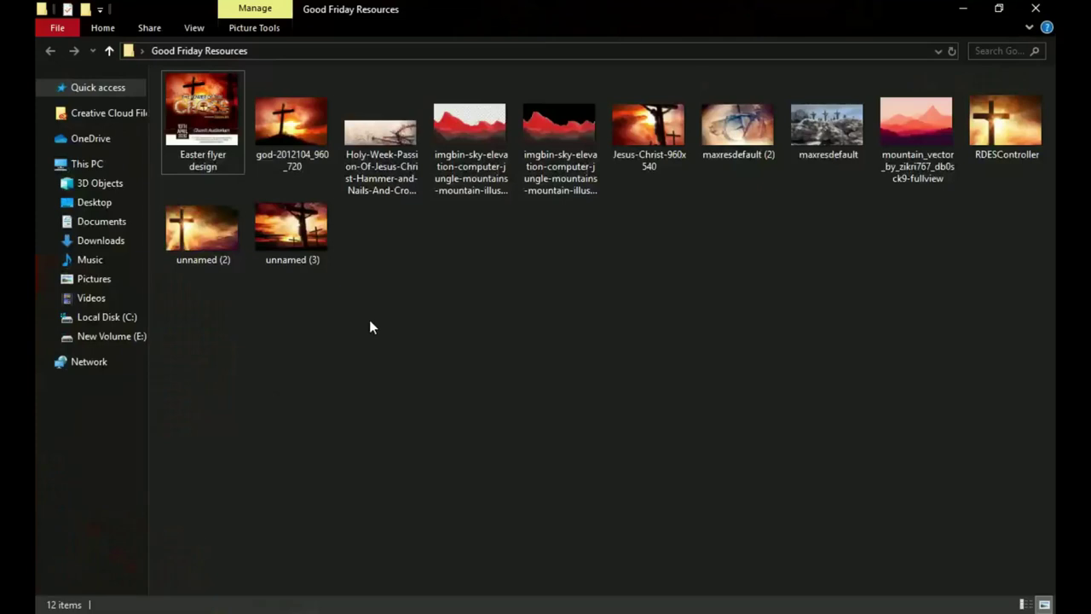
{"action": "left_click_drag", "start_coordinate": [980, 384], "coordinate": [210, 129]}
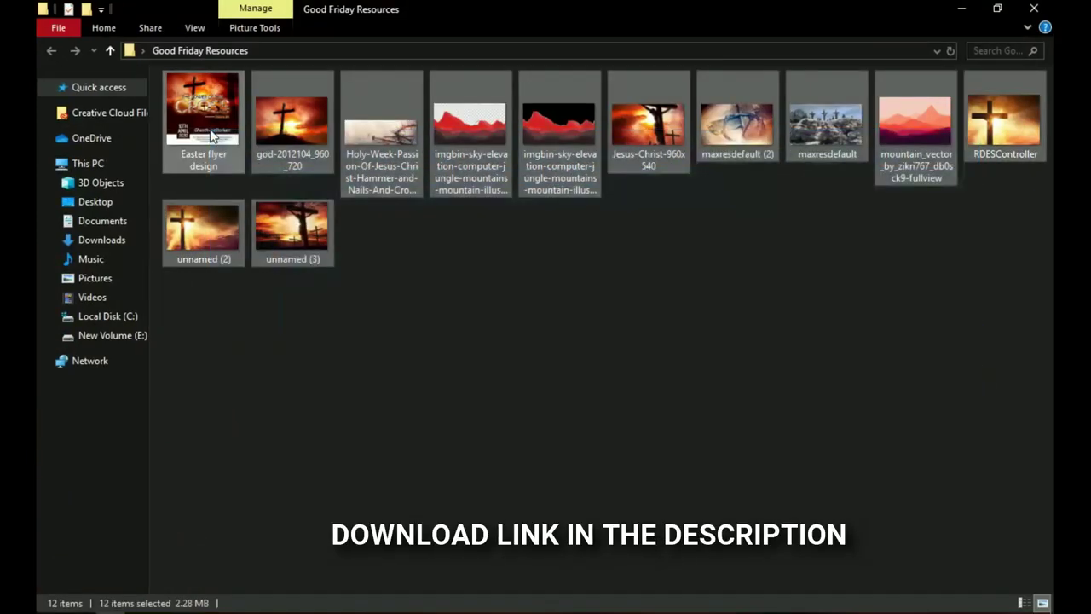
{"action": "left_click", "coordinate": [638, 282]}
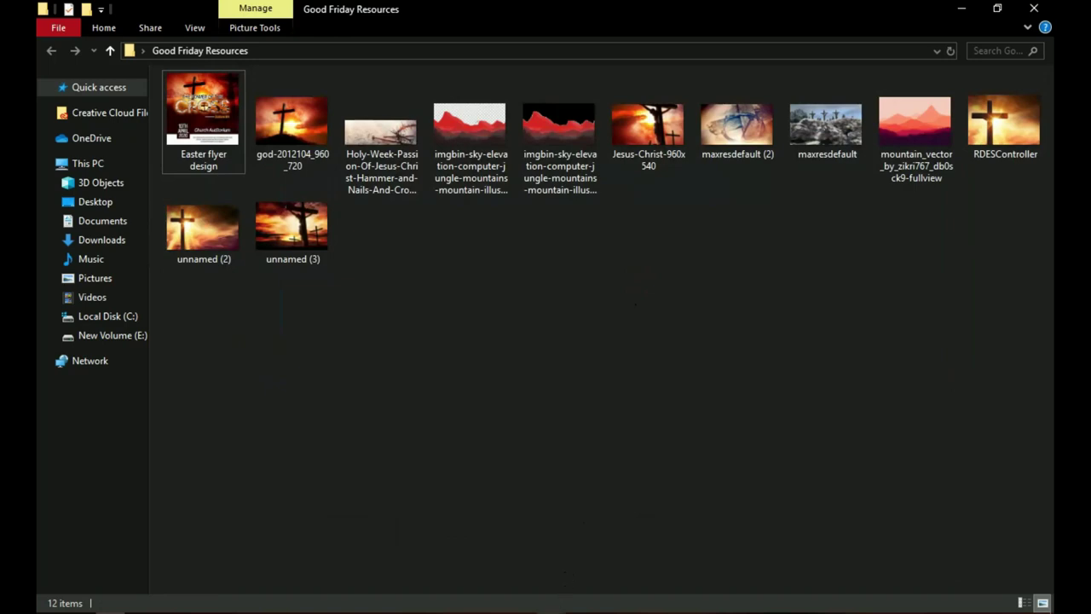
Step: Switch to Photoshop and create a new 4 × 4 inch RGB document at 400 pixels/inch with a white background
{"action": "mouse_move", "coordinate": [554, 610]}
{"action": "left_click", "coordinate": [505, 548]}
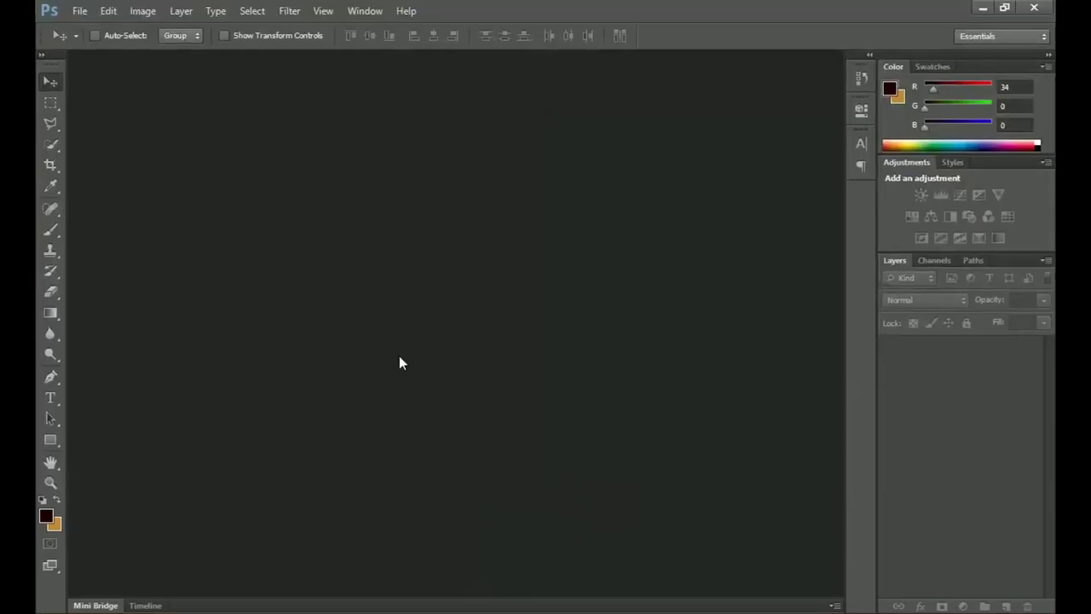
{"action": "left_click", "coordinate": [79, 11]}
{"action": "left_click", "coordinate": [107, 31]}
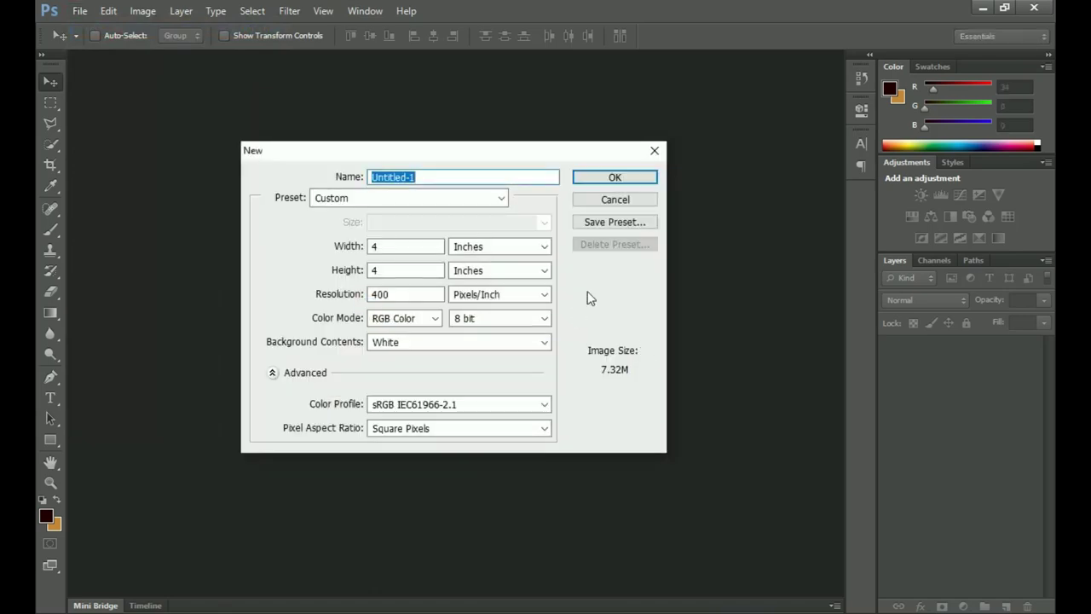
{"action": "left_click", "coordinate": [426, 247]}
{"action": "left_click", "coordinate": [417, 270]}
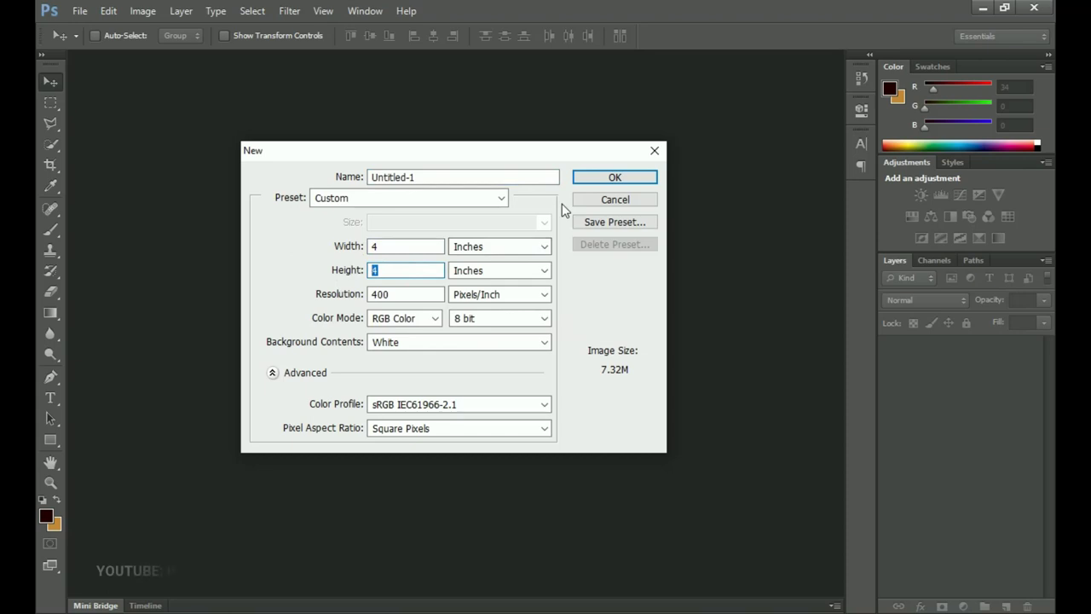
{"action": "left_click", "coordinate": [620, 177]}
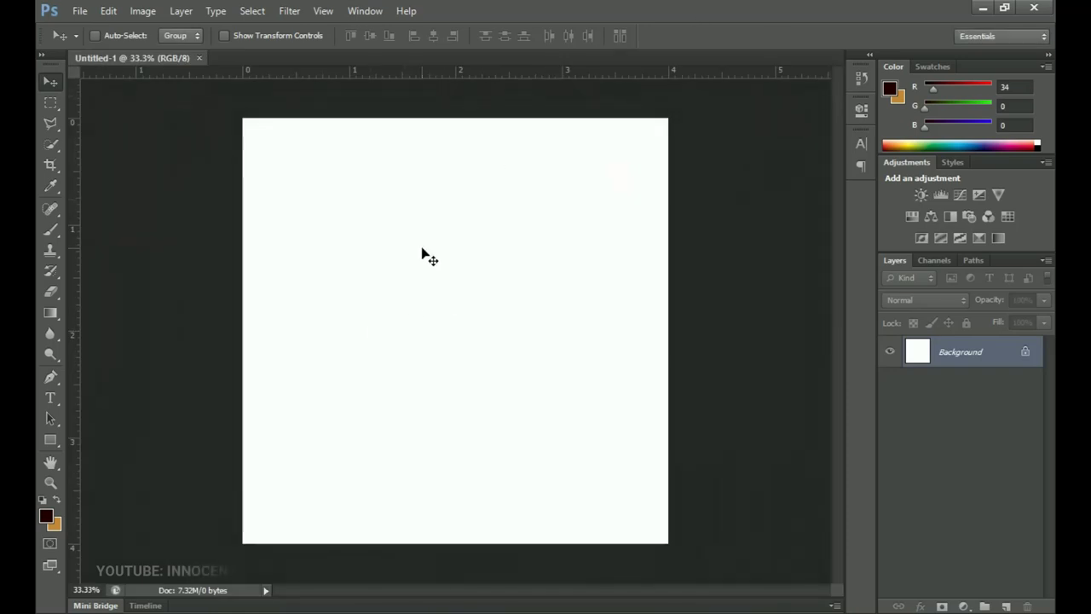
Step: Add a Solid Color fill layer in dark red #220000 above the background
{"action": "left_click", "coordinate": [963, 605]}
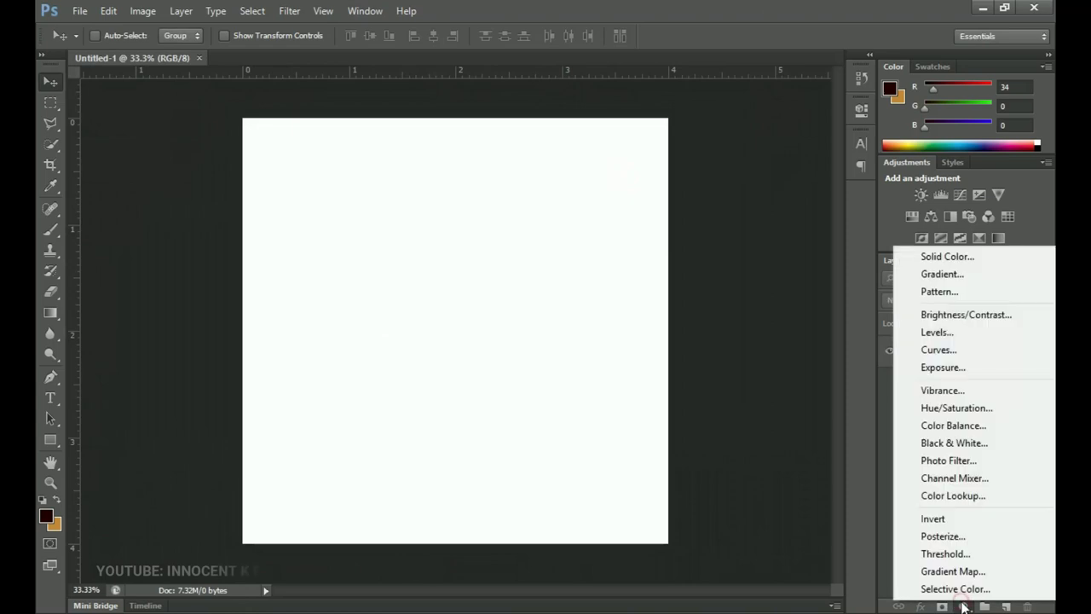
{"action": "left_click", "coordinate": [936, 264]}
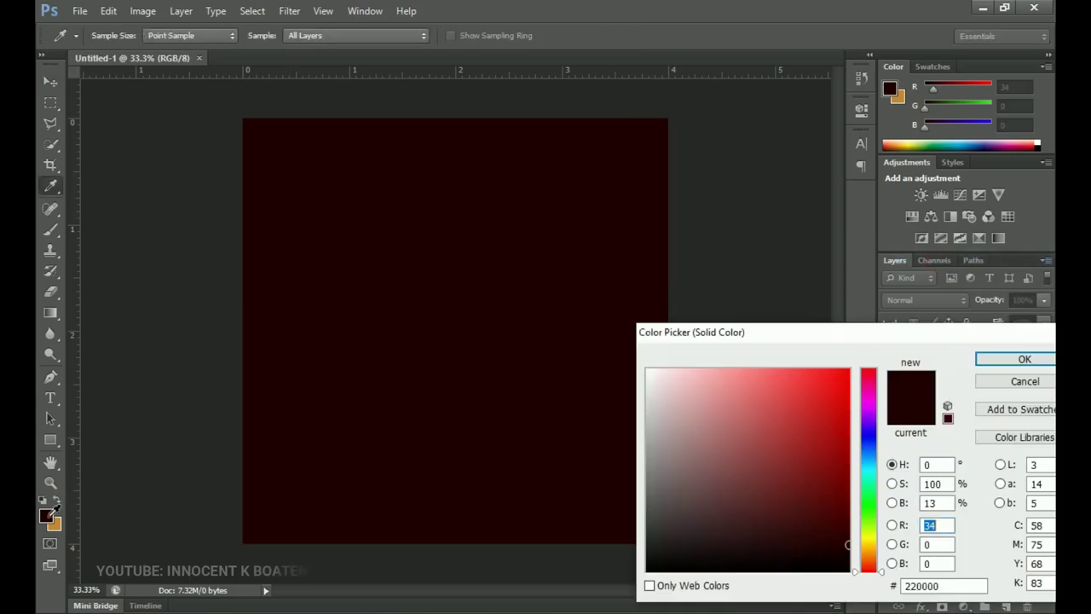
{"action": "left_click_drag", "start_coordinate": [725, 332], "coordinate": [721, 168]}
{"action": "left_click", "coordinate": [930, 420]}
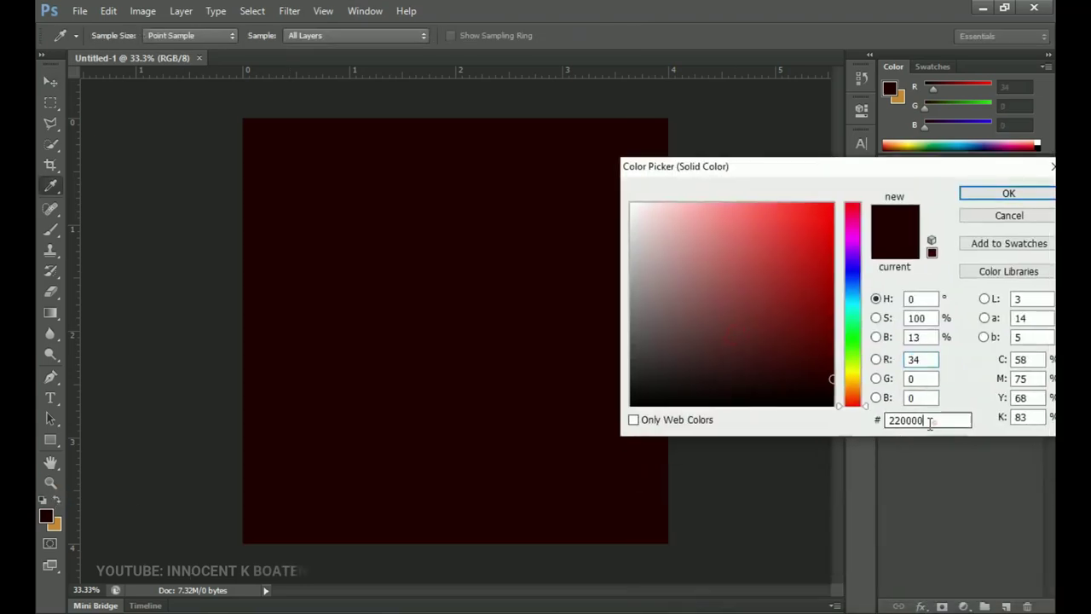
{"action": "double_click", "coordinate": [929, 421]}
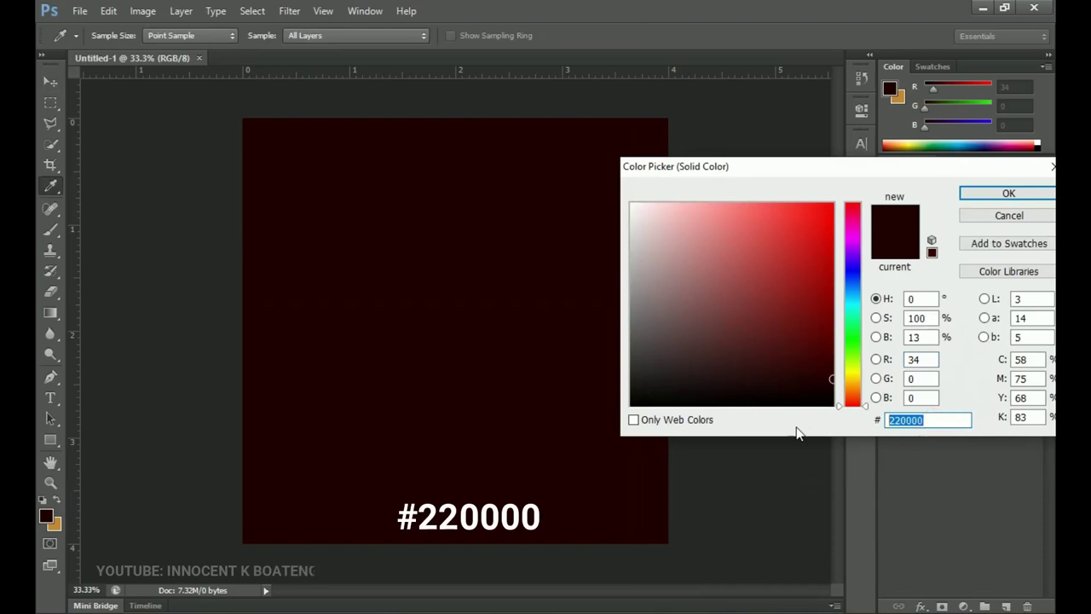
{"action": "left_click", "coordinate": [990, 199]}
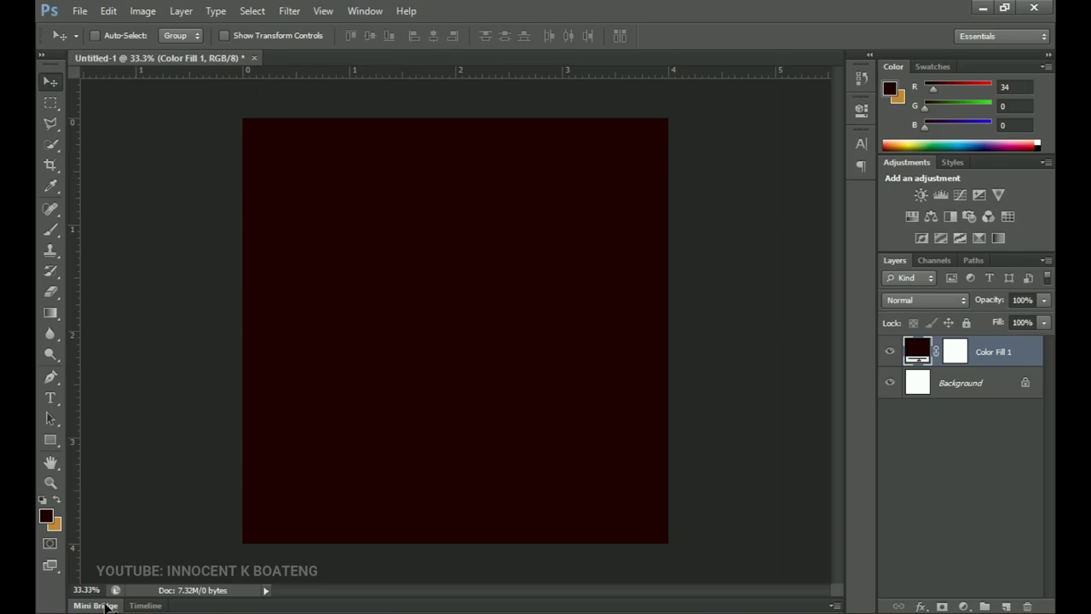
Step: Place god-2012104_960_720 from the Good Friday Resources folder, enlarge it to the canvas width and align it with the canvas's upper edge
{"action": "key", "text": "alt+Tab"}
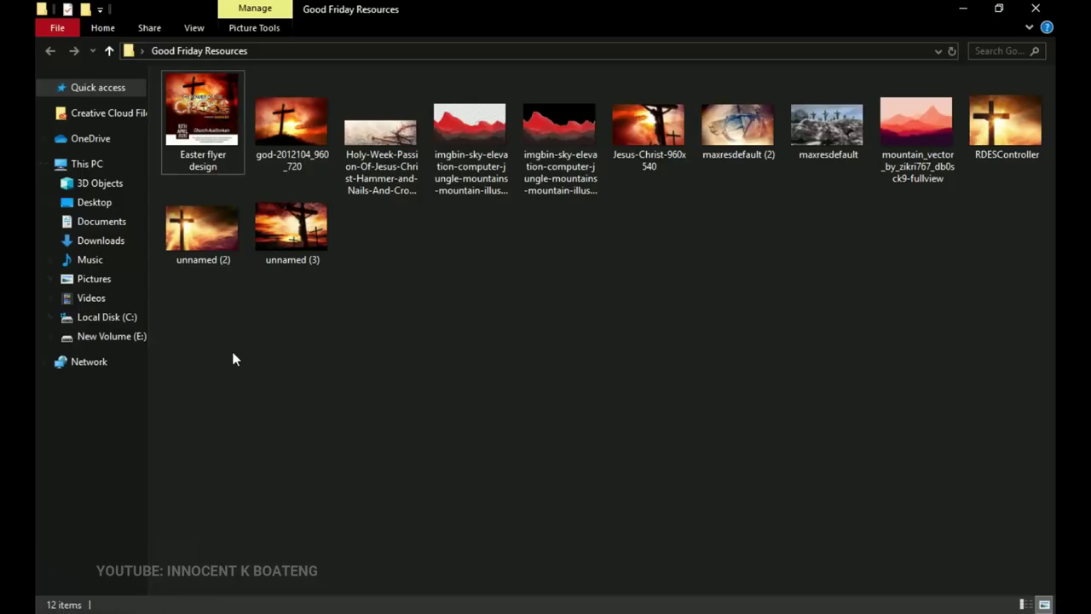
{"action": "left_click", "coordinate": [293, 128]}
{"action": "left_click_drag", "start_coordinate": [297, 136], "coordinate": [546, 590]}
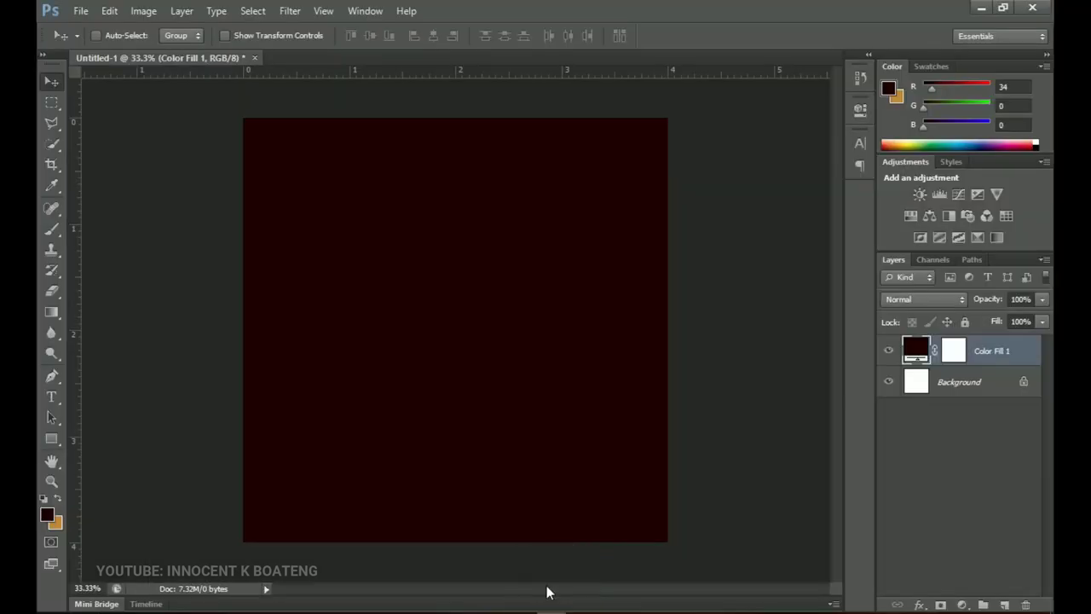
{"action": "left_click_drag", "start_coordinate": [525, 424], "coordinate": [543, 441]}
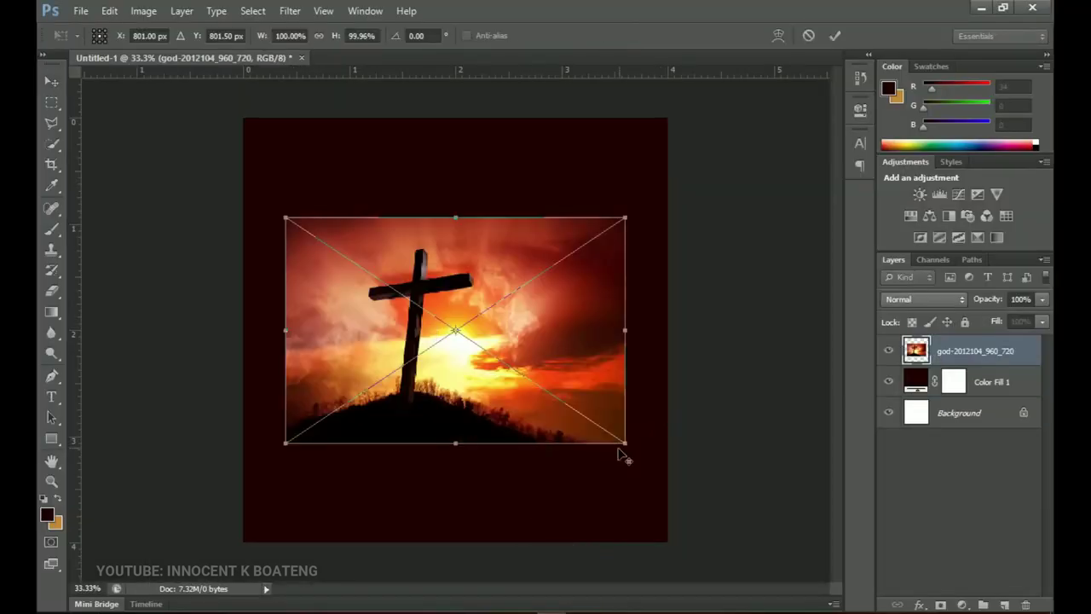
{"action": "left_click_drag", "start_coordinate": [649, 469], "coordinate": [689, 488]}
{"action": "key", "text": "Return"}
{"action": "left_click_drag", "start_coordinate": [588, 436], "coordinate": [584, 359]}
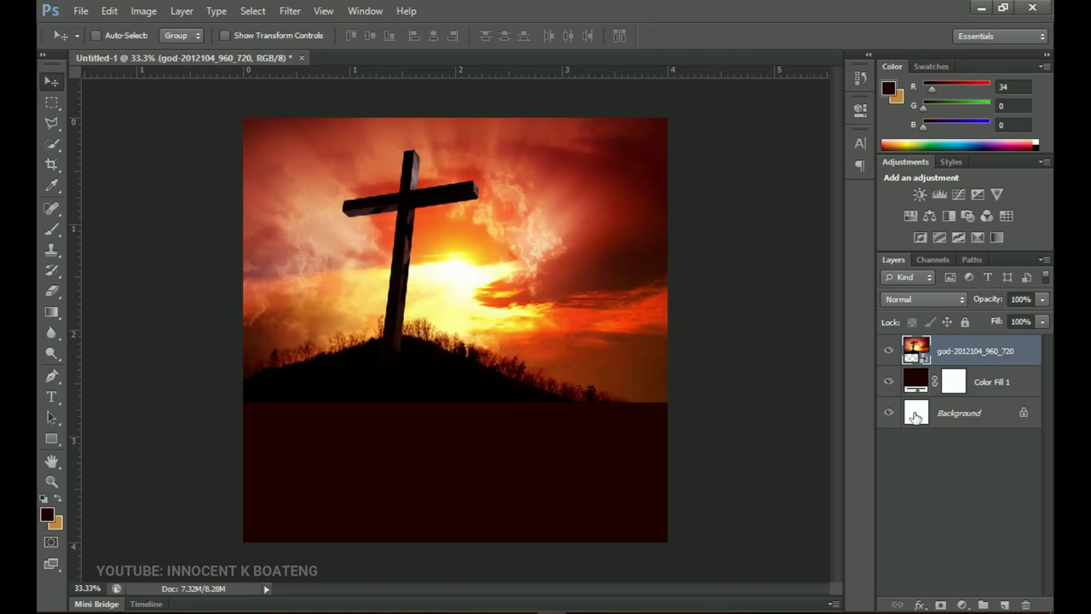
Step: Rasterize the god-2012104_960_720 layer and add a layer mask to it
{"action": "right_click", "coordinate": [964, 353]}
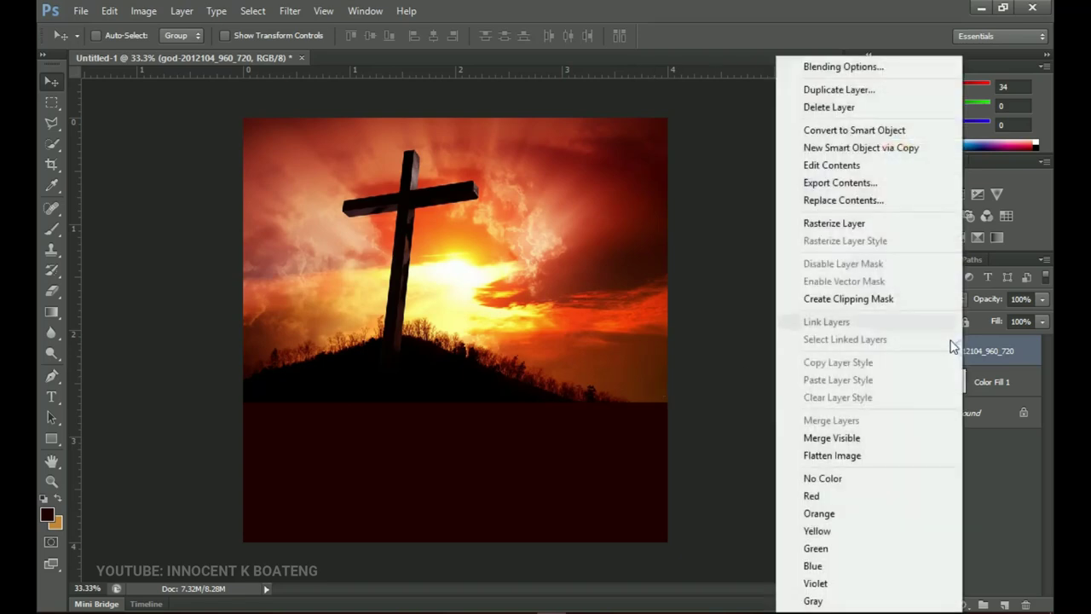
{"action": "left_click", "coordinate": [839, 222]}
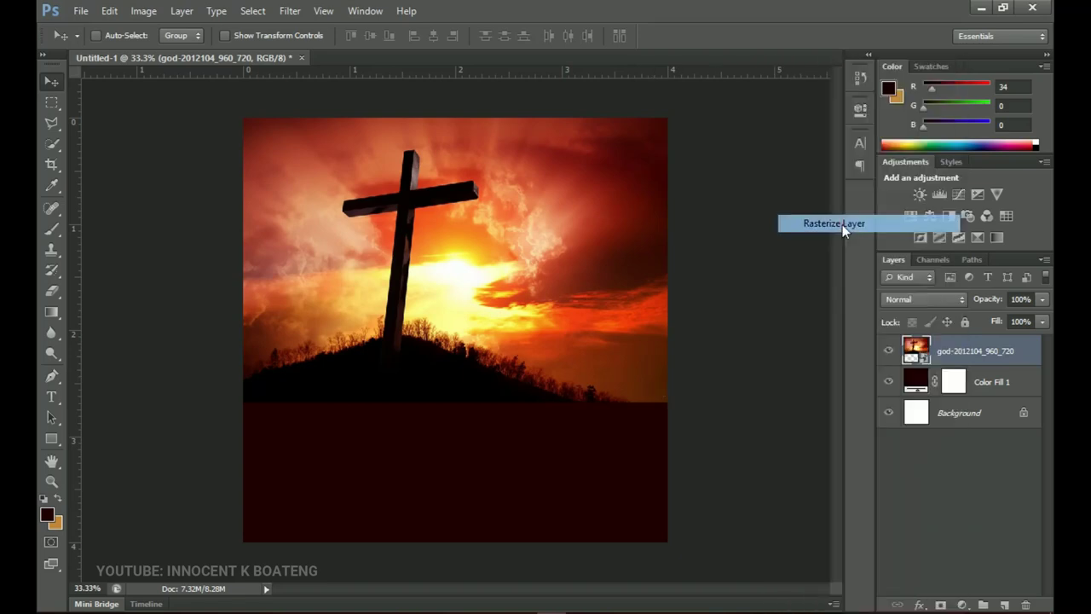
{"action": "left_click", "coordinate": [941, 604]}
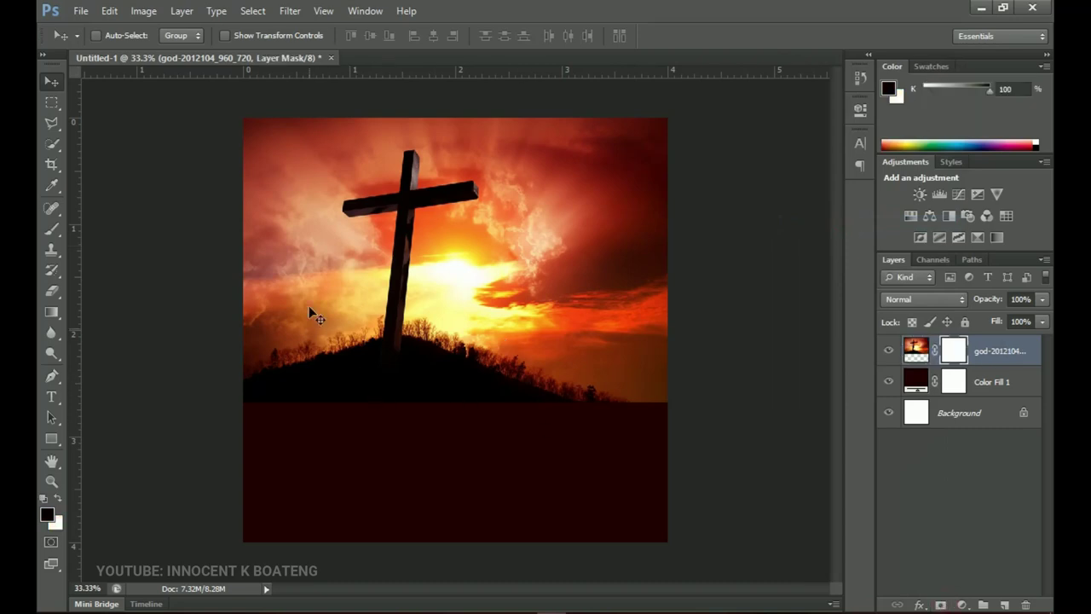
Step: Paint black on the mask with a large soft brush at 0% hardness to fade the photo's lower edge into the dark red fill
{"action": "key", "text": "b"}
{"action": "key", "text": "bracketright"}
{"action": "key", "text": "bracketright"}
{"action": "key", "text": "bracketright"}
{"action": "key", "text": "bracketright"}
{"action": "key", "text": "bracketright"}
{"action": "key", "text": "bracketright"}
{"action": "key", "text": "bracketright"}
{"action": "key", "text": "bracketright"}
{"action": "key", "text": "bracketright"}
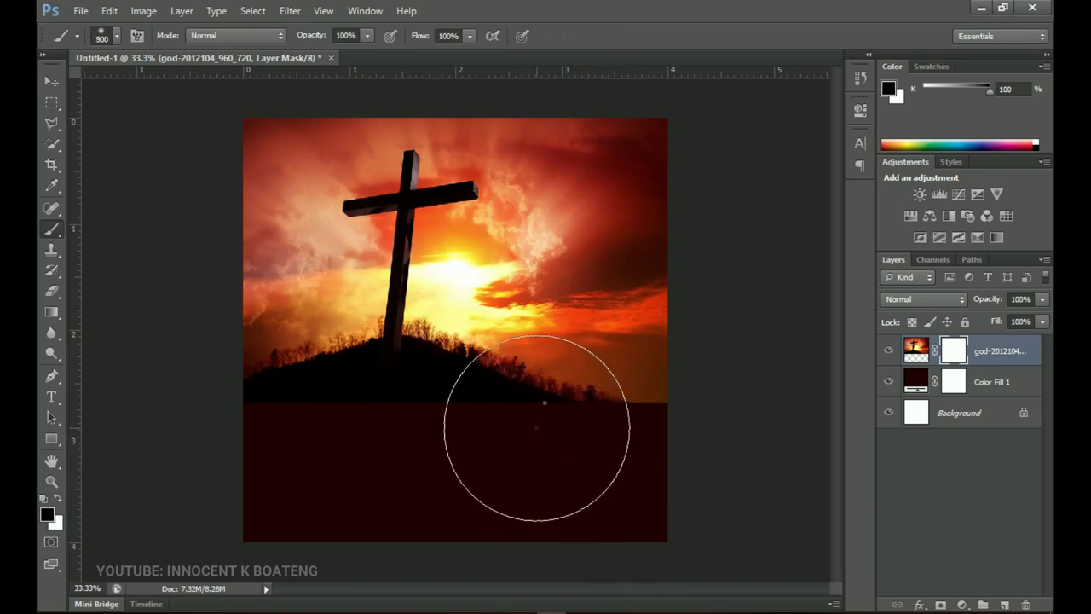
{"action": "right_click", "coordinate": [537, 427]}
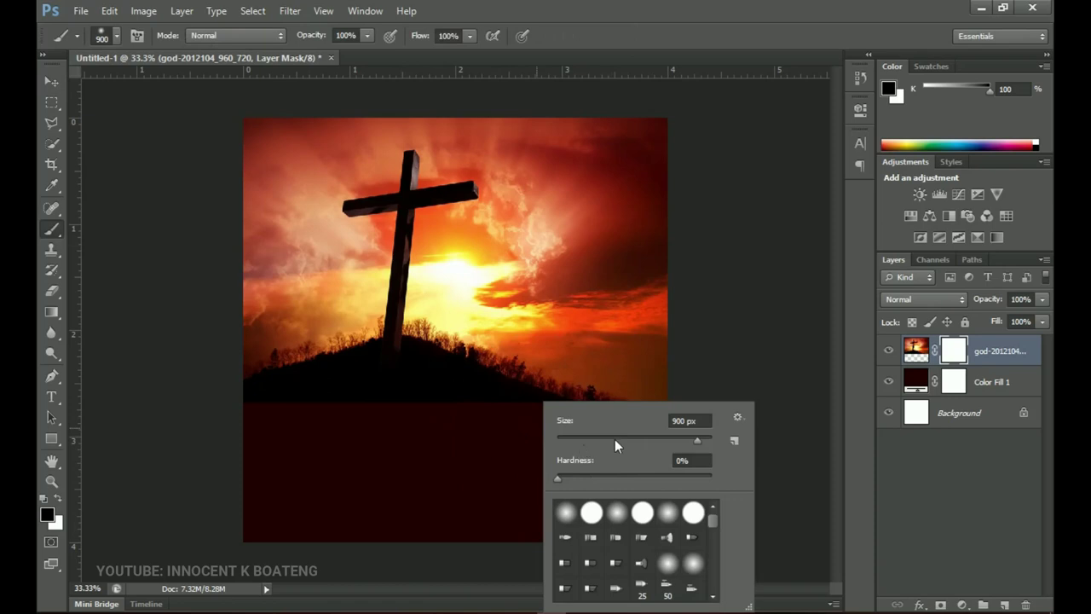
{"action": "key", "text": "Return"}
{"action": "key", "text": "bracketright"}
{"action": "key", "text": "bracketright"}
{"action": "key", "text": "bracketright"}
{"action": "key", "text": "bracketright"}
{"action": "mouse_move", "coordinate": [618, 440]}
{"action": "left_mouse_down"}
{"action": "mouse_move", "coordinate": [555, 462]}
{"action": "mouse_move", "coordinate": [446, 445]}
{"action": "mouse_move", "coordinate": [369, 449]}
{"action": "mouse_move", "coordinate": [329, 435]}
{"action": "mouse_move", "coordinate": [249, 441]}
{"action": "left_mouse_up"}
{"action": "mouse_move", "coordinate": [596, 469]}
{"action": "left_mouse_down"}
{"action": "mouse_move", "coordinate": [651, 436]}
{"action": "mouse_move", "coordinate": [628, 438]}
{"action": "mouse_move", "coordinate": [590, 410]}
{"action": "mouse_move", "coordinate": [558, 443]}
{"action": "mouse_move", "coordinate": [502, 433]}
{"action": "mouse_move", "coordinate": [450, 449]}
{"action": "mouse_move", "coordinate": [450, 437]}
{"action": "mouse_move", "coordinate": [394, 422]}
{"action": "mouse_move", "coordinate": [290, 414]}
{"action": "left_mouse_up"}
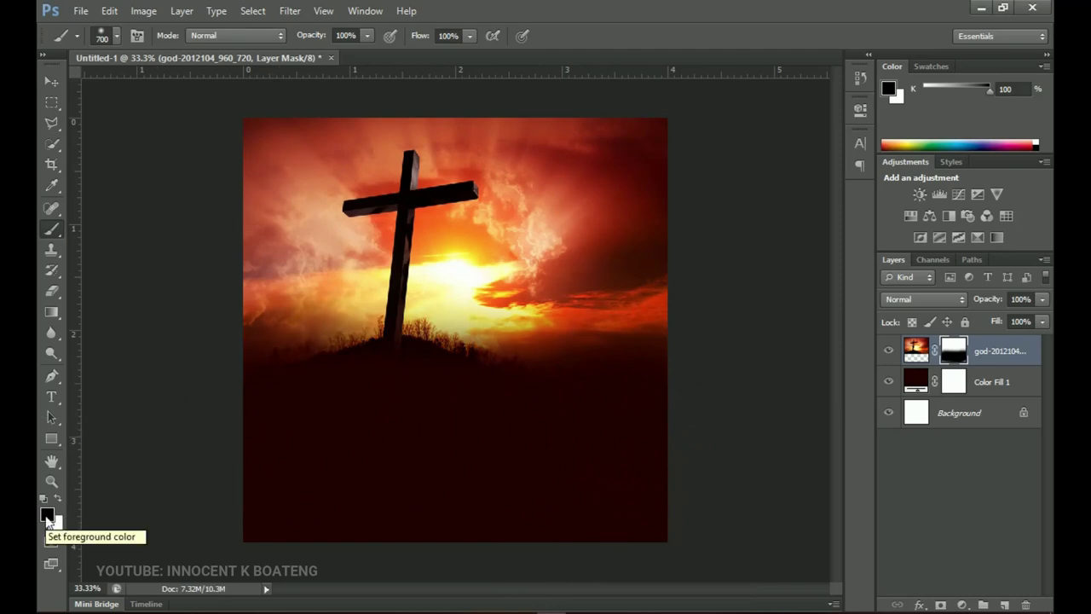
Step: Hide the sunset area right of the hill by painting black on the mask, and restore it with white
{"action": "left_click_drag", "start_coordinate": [585, 329], "coordinate": [382, 419]}
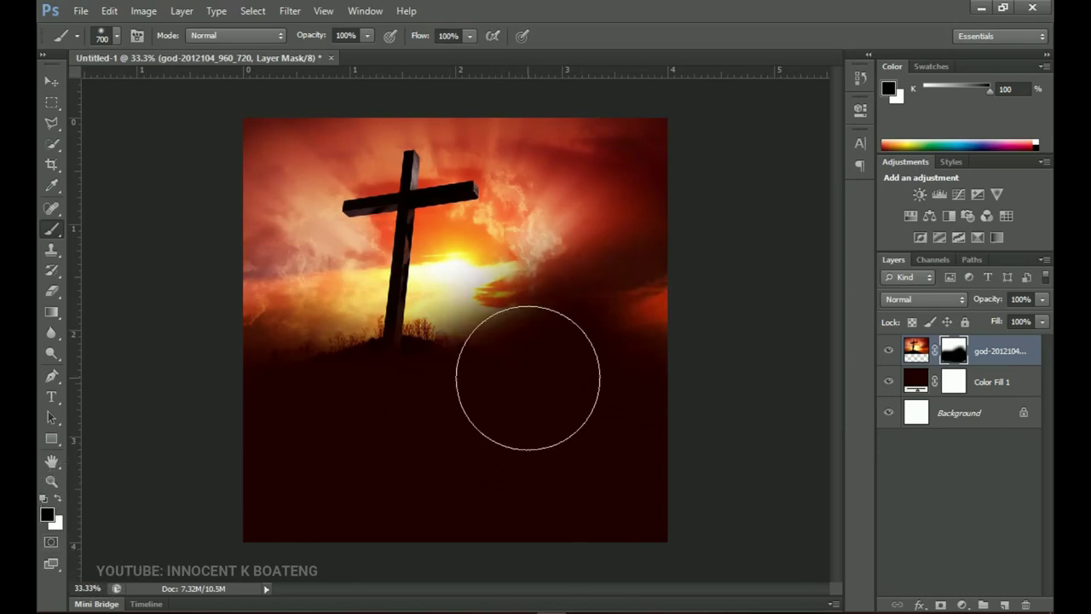
{"action": "key", "text": "x"}
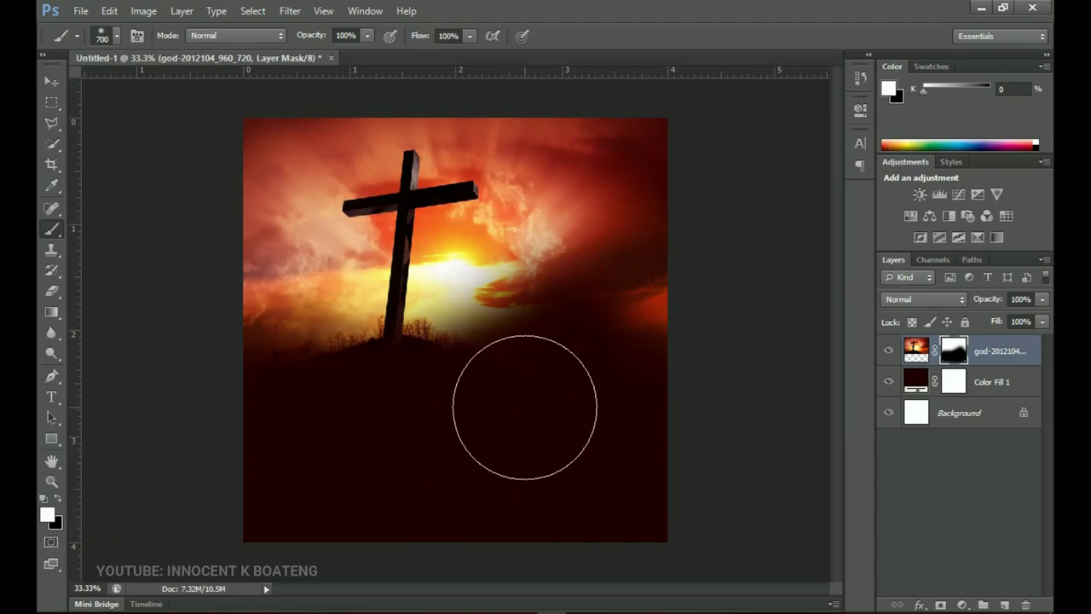
{"action": "mouse_move", "coordinate": [560, 383]}
{"action": "left_mouse_down"}
{"action": "mouse_move", "coordinate": [559, 345]}
{"action": "mouse_move", "coordinate": [483, 428]}
{"action": "mouse_move", "coordinate": [592, 384]}
{"action": "left_mouse_up"}
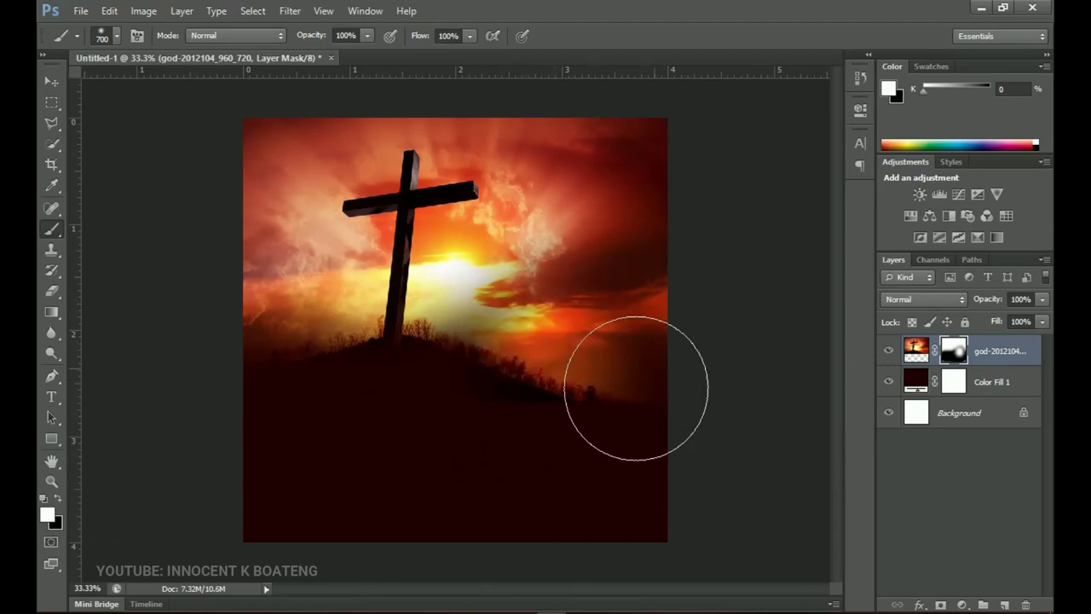
Step: Paint black on the mask over the hill's right slope to blend the photo's lower edge into the dark background
{"action": "key", "text": "x"}
{"action": "mouse_move", "coordinate": [577, 465]}
{"action": "left_mouse_down"}
{"action": "mouse_move", "coordinate": [523, 447]}
{"action": "mouse_move", "coordinate": [628, 438]}
{"action": "left_mouse_up"}
{"action": "mouse_move", "coordinate": [551, 461]}
{"action": "left_mouse_down"}
{"action": "mouse_move", "coordinate": [521, 448]}
{"action": "mouse_move", "coordinate": [567, 438]}
{"action": "mouse_move", "coordinate": [503, 446]}
{"action": "mouse_move", "coordinate": [540, 415]}
{"action": "mouse_move", "coordinate": [462, 443]}
{"action": "left_mouse_up"}
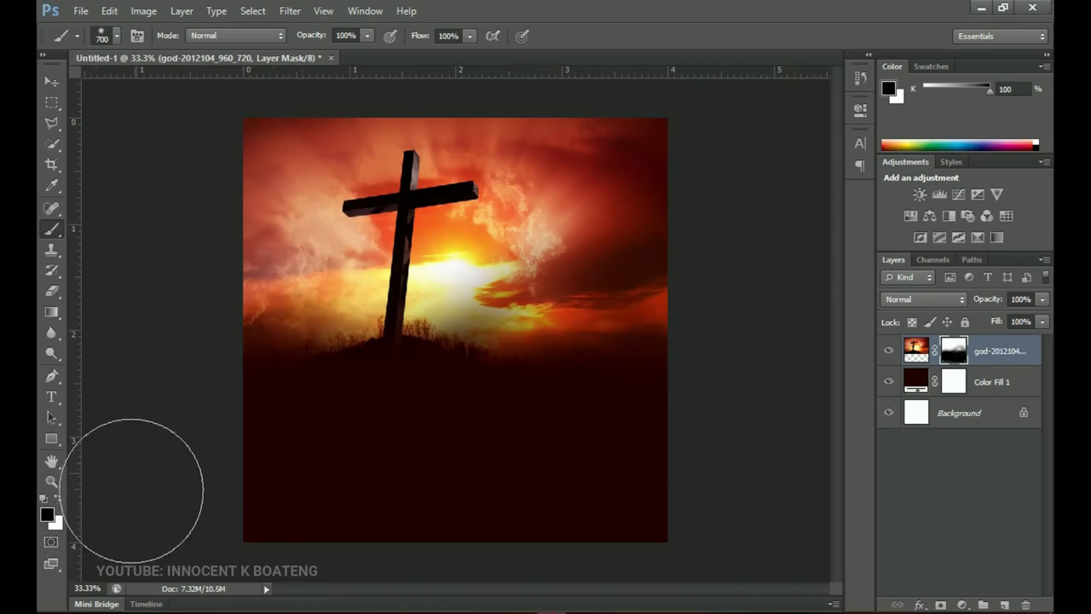
Step: Place unnamed (3) from the Good Friday Resources folder and move it to the upper part of the canvas at X 864, Y 519.5 px
{"action": "key", "text": "alt+Tab"}
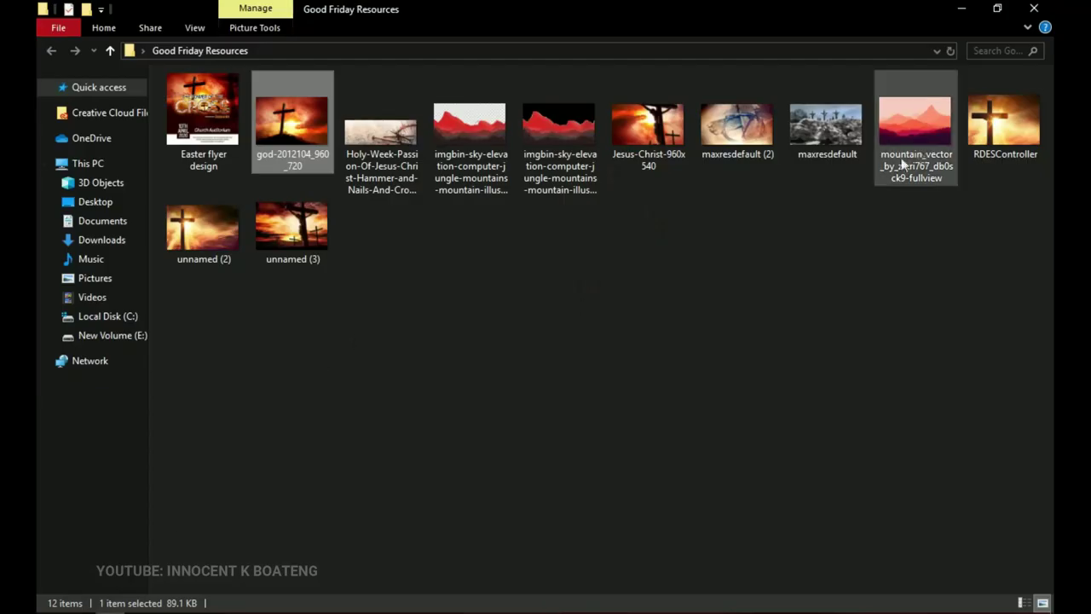
{"action": "left_click", "coordinate": [297, 235]}
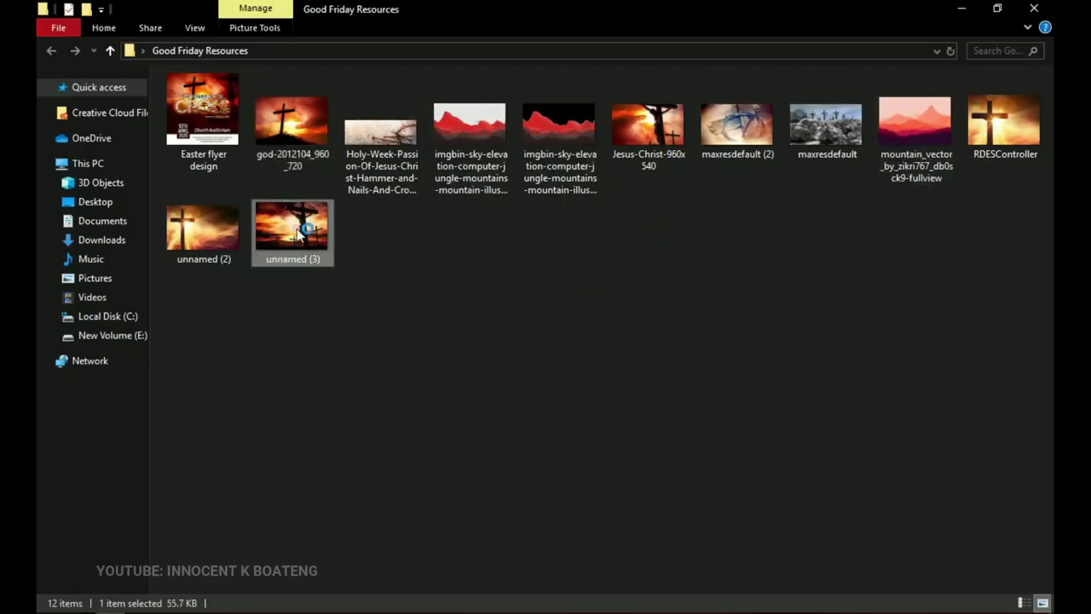
{"action": "left_click_drag", "start_coordinate": [293, 257], "coordinate": [580, 366]}
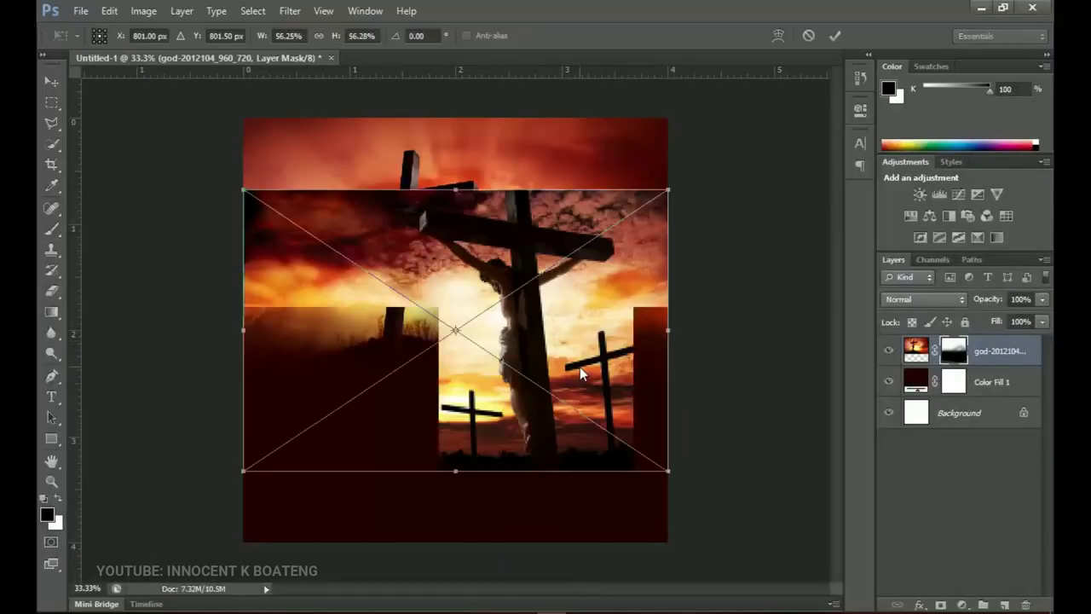
{"action": "left_click_drag", "start_coordinate": [576, 313], "coordinate": [594, 241]}
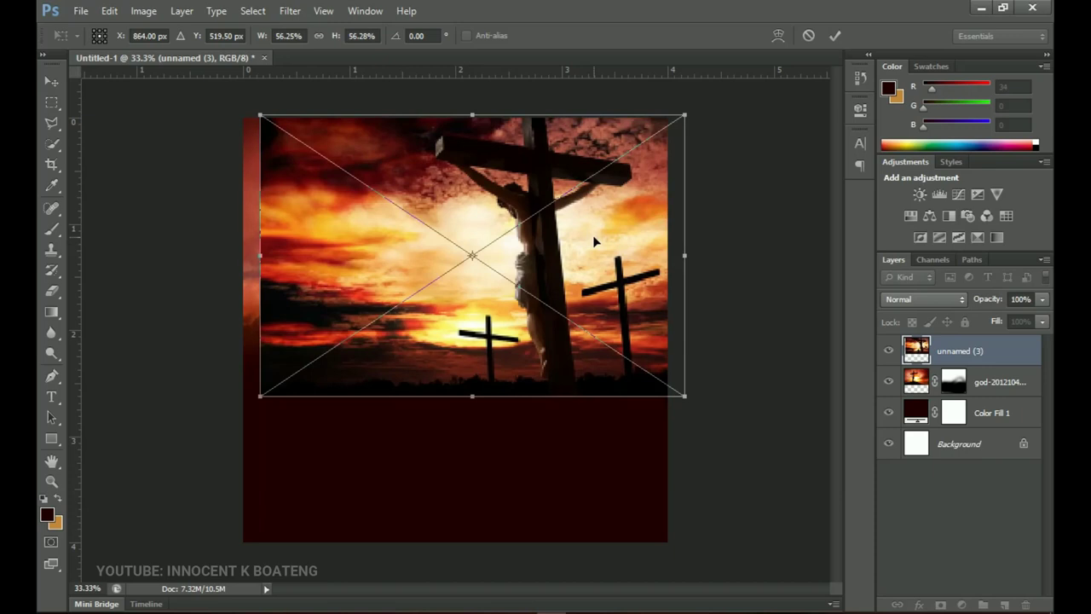
{"action": "key", "text": "Return"}
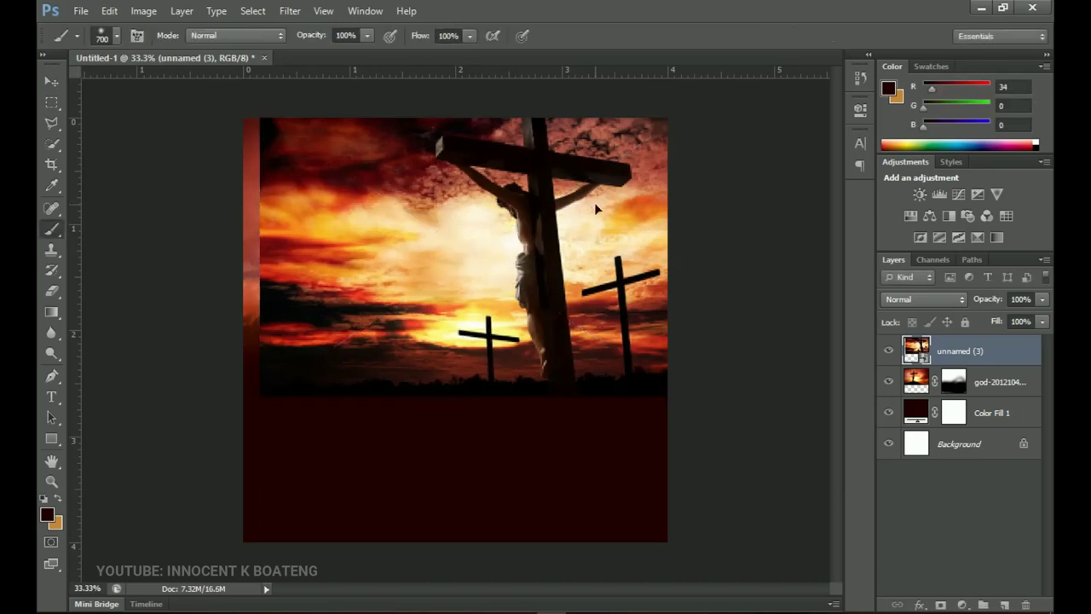
Step: Rasterize the unnamed (3) layer and move it about 0.5 in right and 0.2 in up
{"action": "right_click", "coordinate": [970, 354]}
{"action": "left_click", "coordinate": [851, 222]}
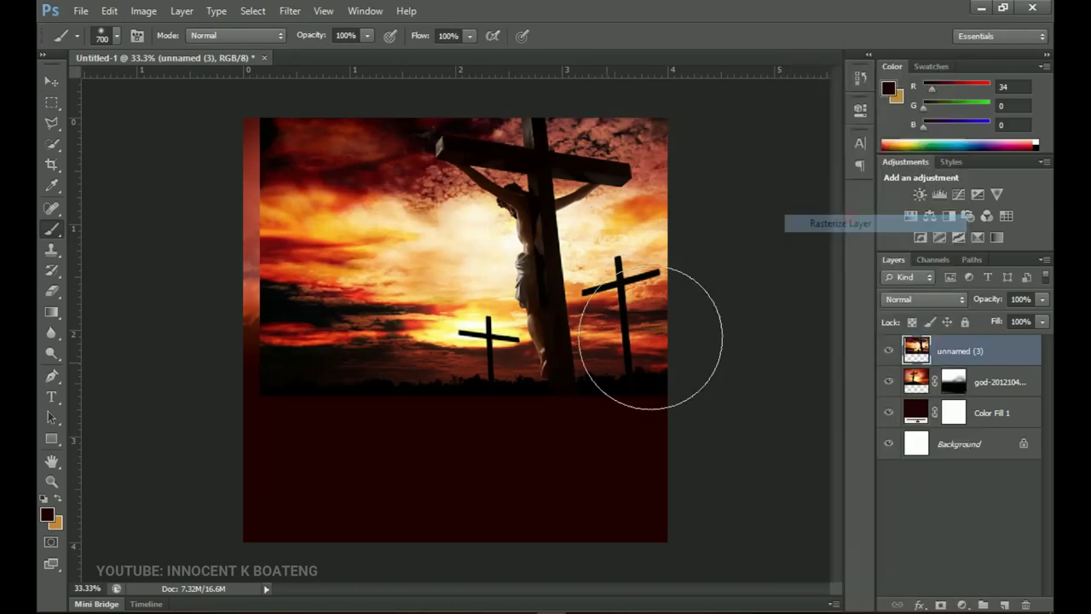
{"action": "key", "text": "v"}
{"action": "left_click_drag", "start_coordinate": [502, 395], "coordinate": [553, 374]}
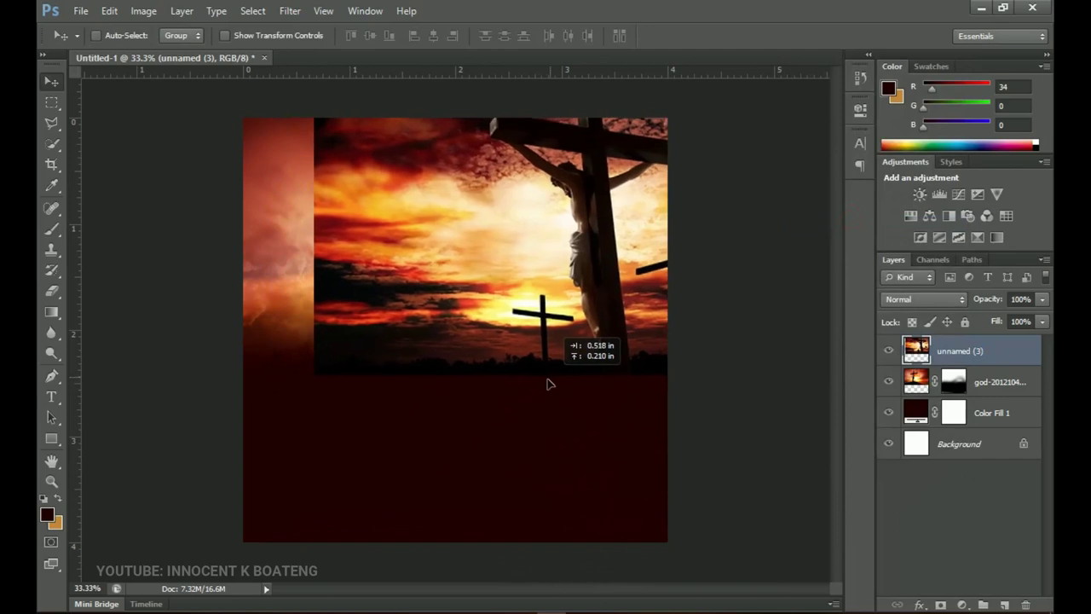
Step: Add a mask to the unnamed (3) layer and paint its left and lower areas black with a 700 px soft brush, keeping the crucifixion figure
{"action": "left_click", "coordinate": [940, 604]}
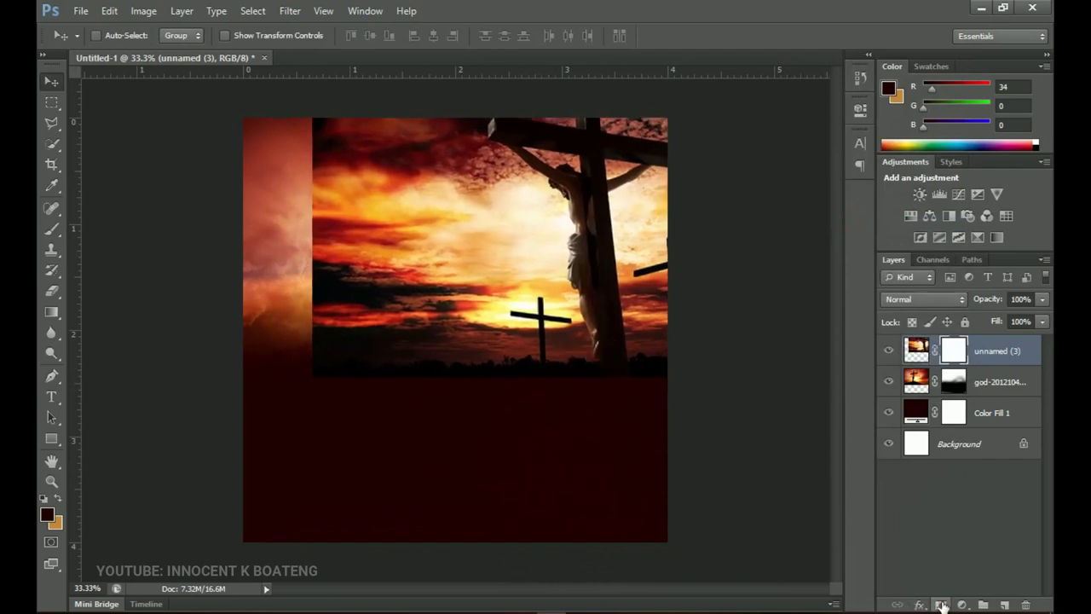
{"action": "key", "text": "b"}
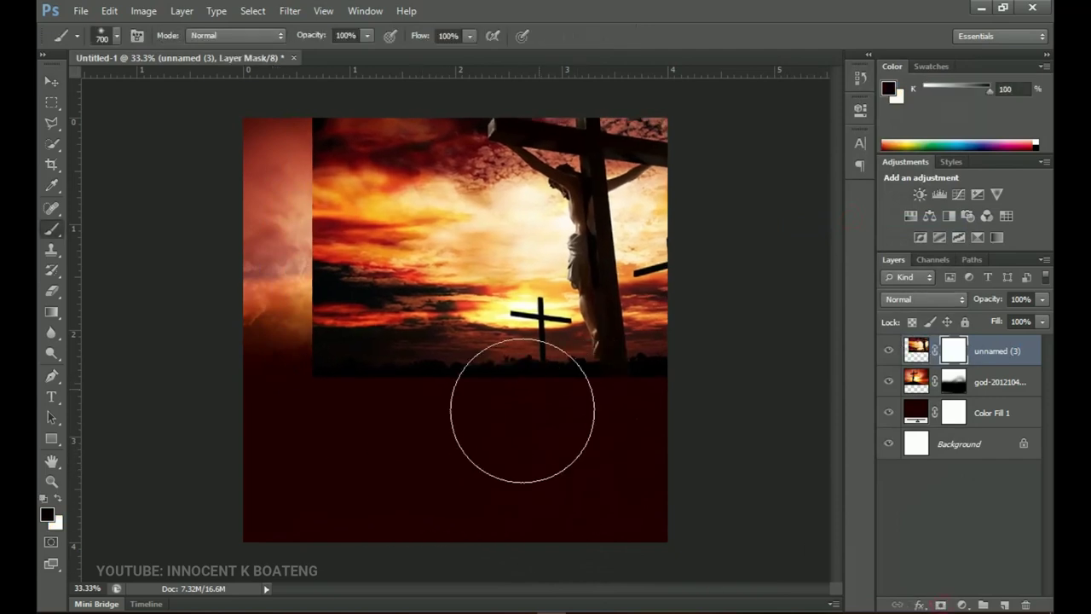
{"action": "mouse_move", "coordinate": [453, 431]}
{"action": "left_mouse_down"}
{"action": "mouse_move", "coordinate": [331, 372]}
{"action": "mouse_move", "coordinate": [327, 314]}
{"action": "mouse_move", "coordinate": [297, 225]}
{"action": "mouse_move", "coordinate": [324, 190]}
{"action": "mouse_move", "coordinate": [340, 112]}
{"action": "mouse_move", "coordinate": [345, 172]}
{"action": "mouse_move", "coordinate": [382, 161]}
{"action": "mouse_move", "coordinate": [413, 202]}
{"action": "mouse_move", "coordinate": [421, 280]}
{"action": "mouse_move", "coordinate": [443, 348]}
{"action": "mouse_move", "coordinate": [486, 392]}
{"action": "mouse_move", "coordinate": [627, 405]}
{"action": "mouse_move", "coordinate": [621, 416]}
{"action": "mouse_move", "coordinate": [512, 285]}
{"action": "mouse_move", "coordinate": [456, 282]}
{"action": "mouse_move", "coordinate": [436, 297]}
{"action": "mouse_move", "coordinate": [472, 365]}
{"action": "mouse_move", "coordinate": [504, 359]}
{"action": "left_mouse_up"}
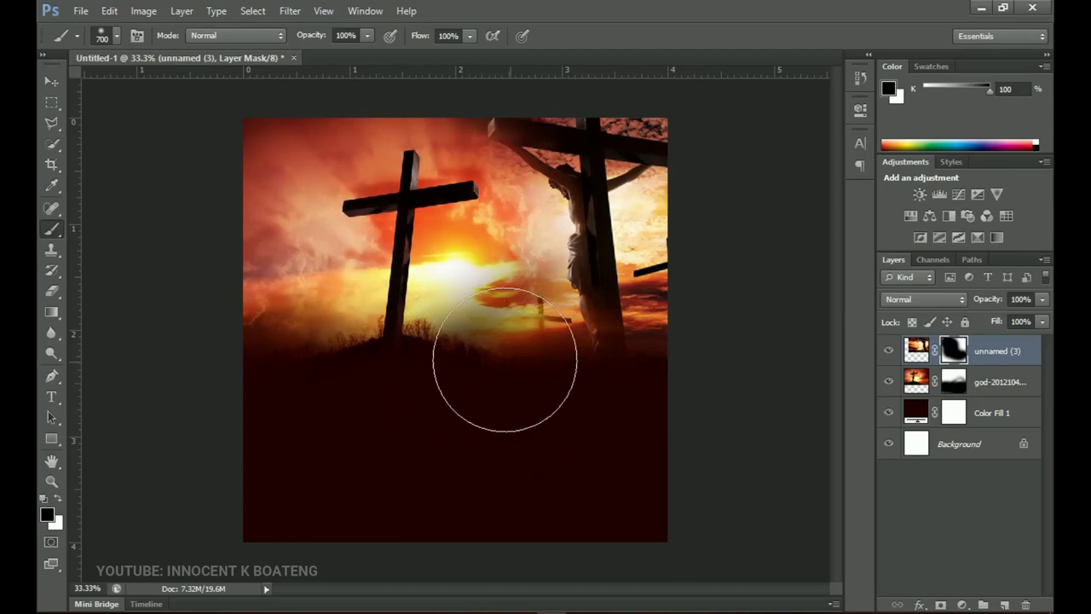
Step: Set the unnamed (3) layer's blend mode to Soft Light
{"action": "left_click", "coordinate": [925, 299]}
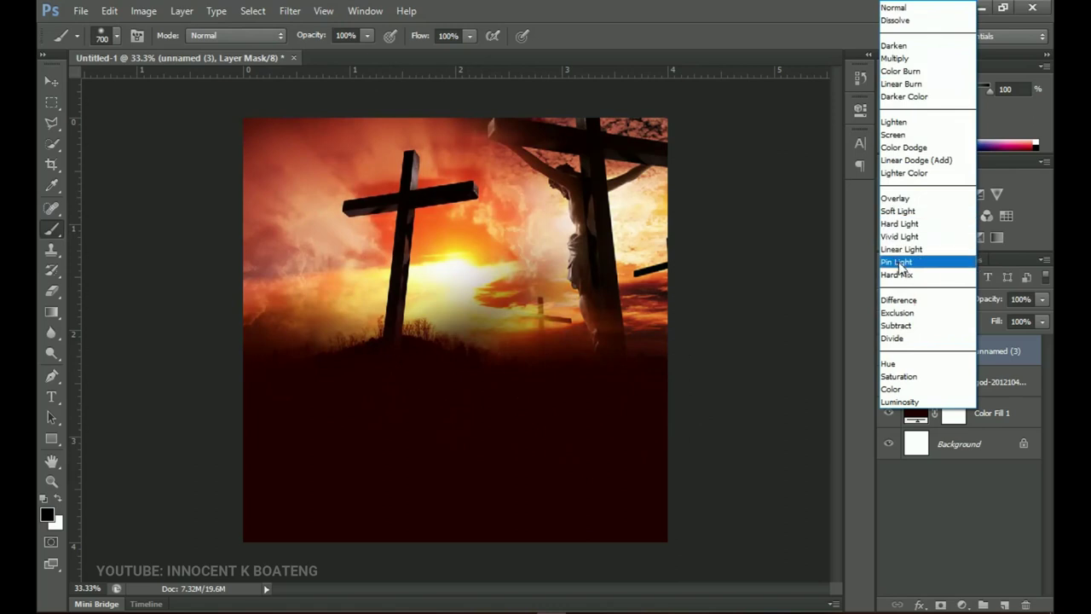
{"action": "left_click", "coordinate": [898, 211]}
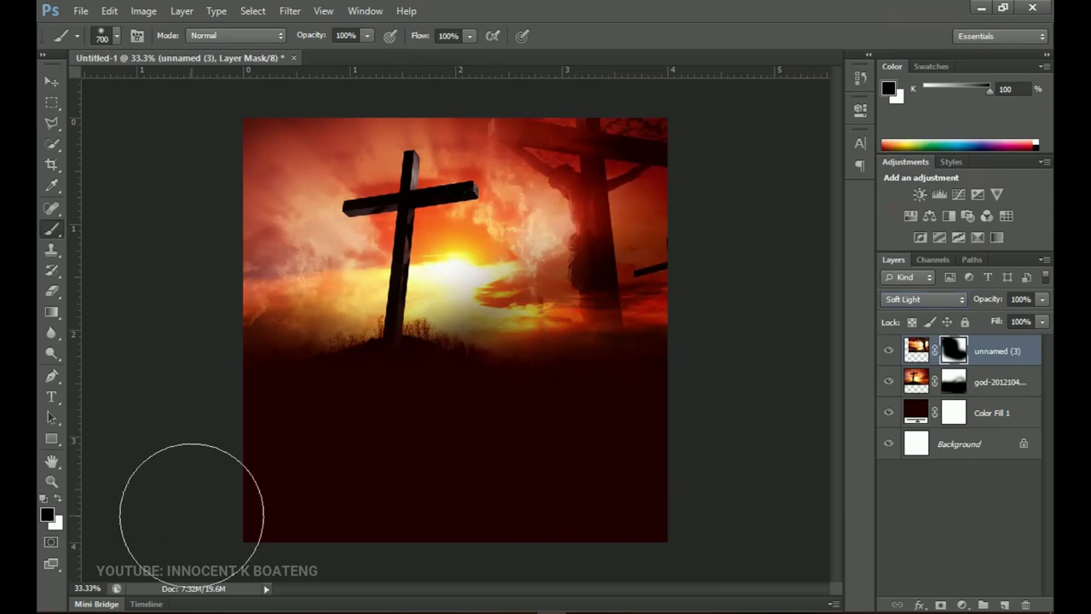
Step: Place maxresdefault (2) from the Good Friday Resources folder over the lower canvas at X 876, Y 1215 px and rasterize its layer
{"action": "key", "text": "alt+Tab"}
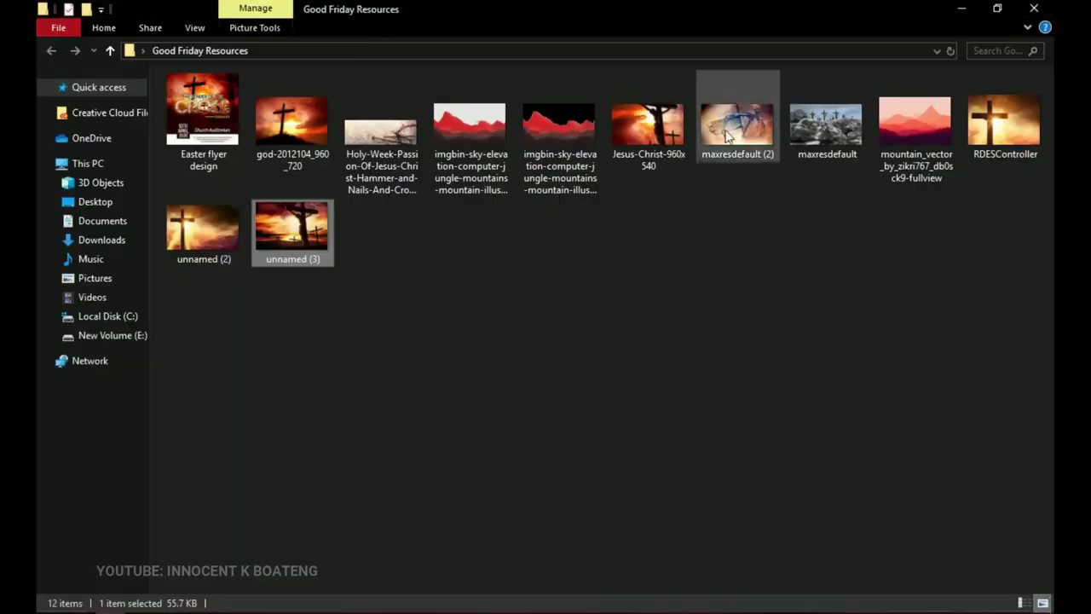
{"action": "left_click_drag", "start_coordinate": [743, 151], "coordinate": [582, 504]}
{"action": "left_click_drag", "start_coordinate": [579, 329], "coordinate": [600, 440]}
{"action": "key", "text": "Return"}
{"action": "key", "text": "b"}
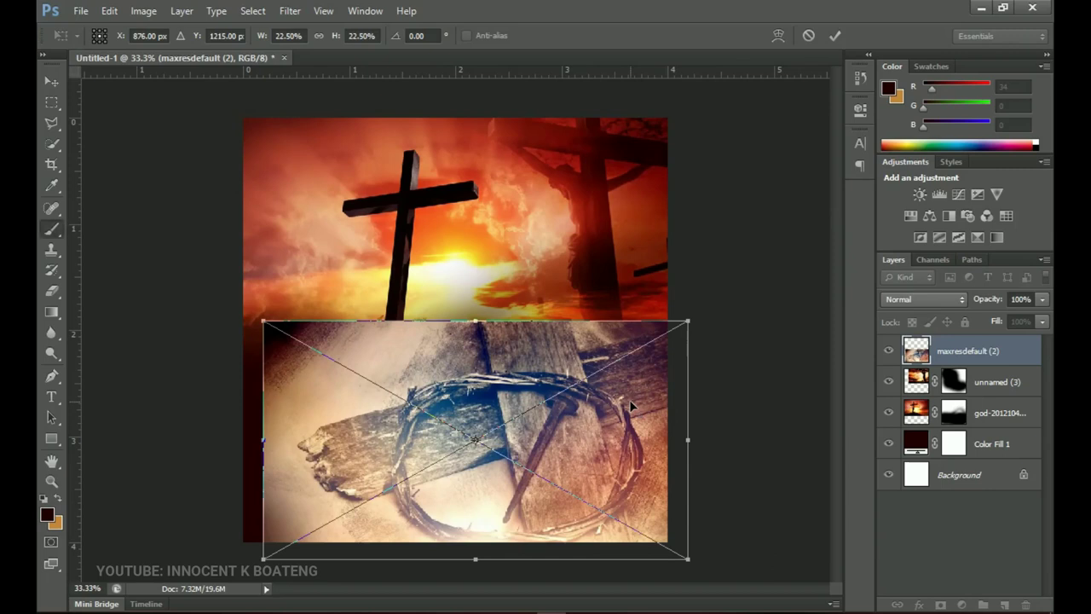
{"action": "right_click", "coordinate": [978, 363]}
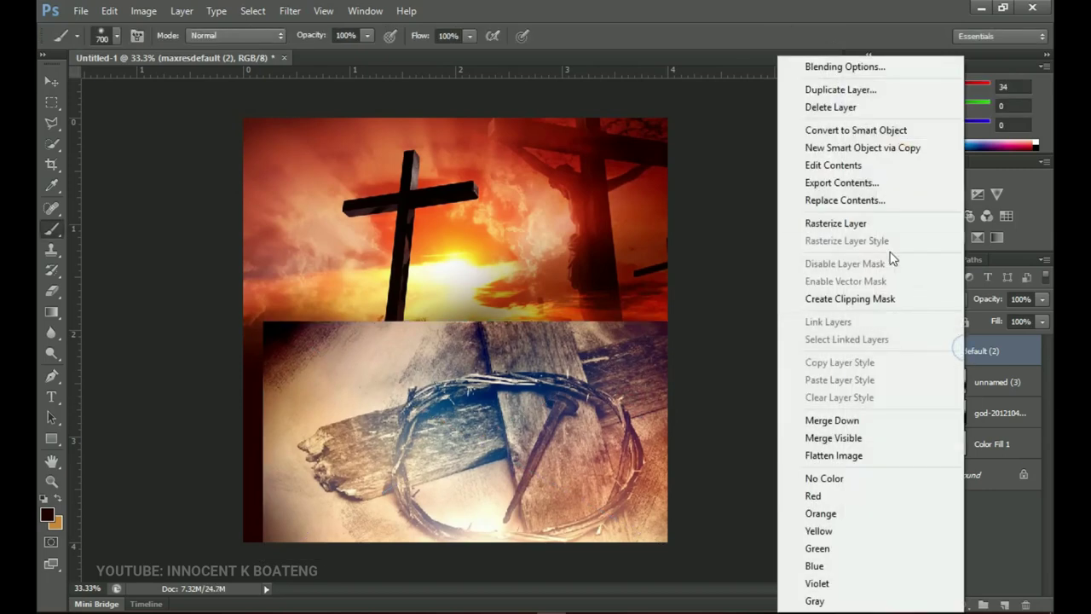
{"action": "left_click", "coordinate": [887, 223]}
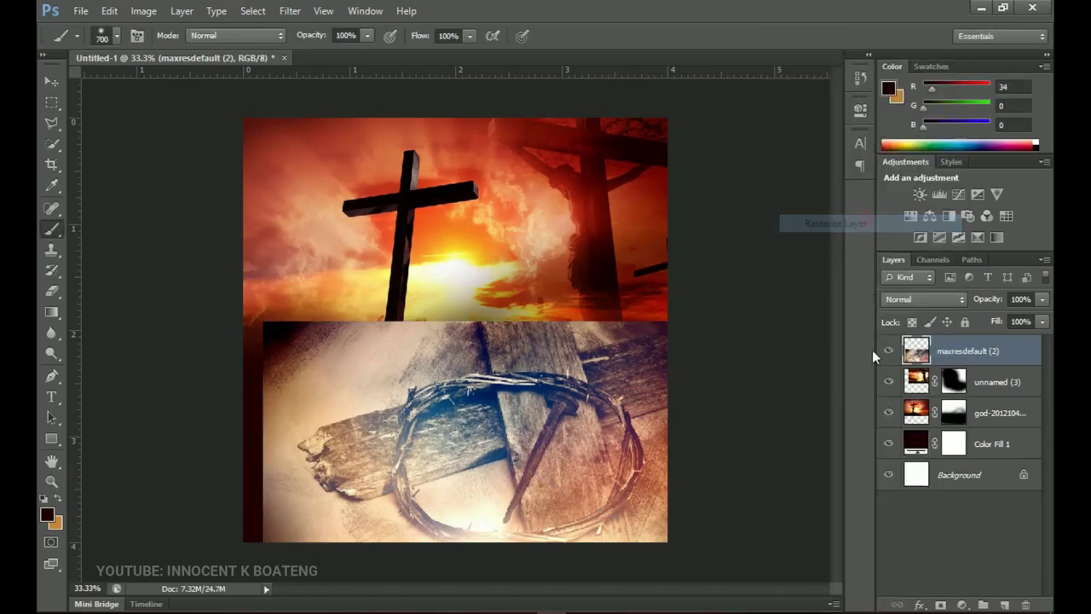
Step: Mask the upper edge of the maxresdefault (2) layer with a 700 px soft black brush and set its blend mode to Overlay
{"action": "left_click", "coordinate": [940, 604]}
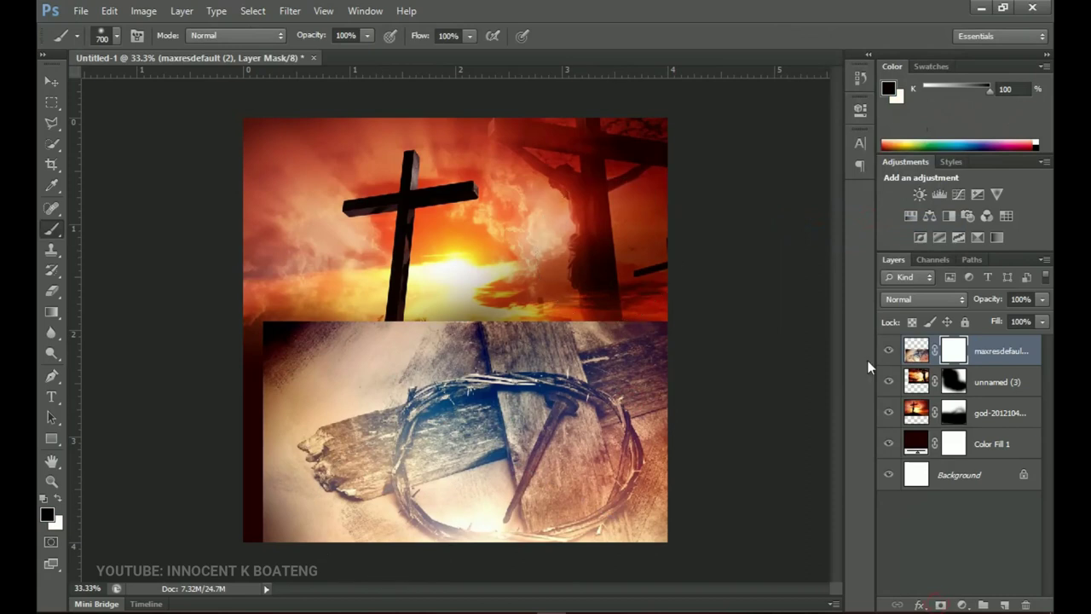
{"action": "mouse_move", "coordinate": [616, 266]}
{"action": "left_mouse_down"}
{"action": "mouse_move", "coordinate": [446, 262]}
{"action": "mouse_move", "coordinate": [499, 259]}
{"action": "mouse_move", "coordinate": [306, 293]}
{"action": "mouse_move", "coordinate": [260, 315]}
{"action": "mouse_move", "coordinate": [242, 341]}
{"action": "left_mouse_up"}
{"action": "left_click", "coordinate": [917, 350]}
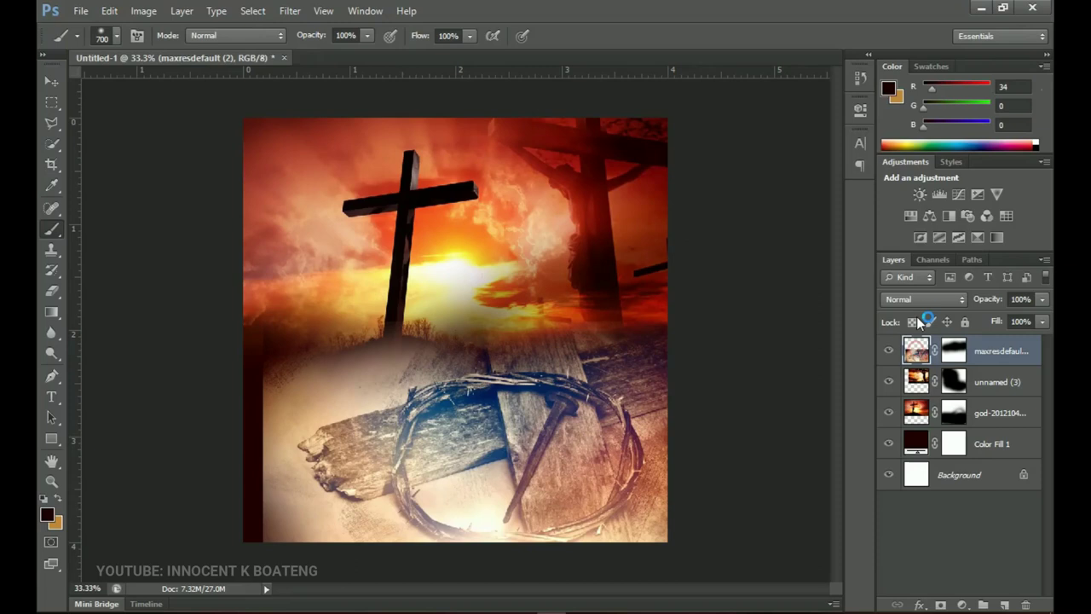
{"action": "left_click", "coordinate": [923, 299]}
{"action": "left_click", "coordinate": [895, 198]}
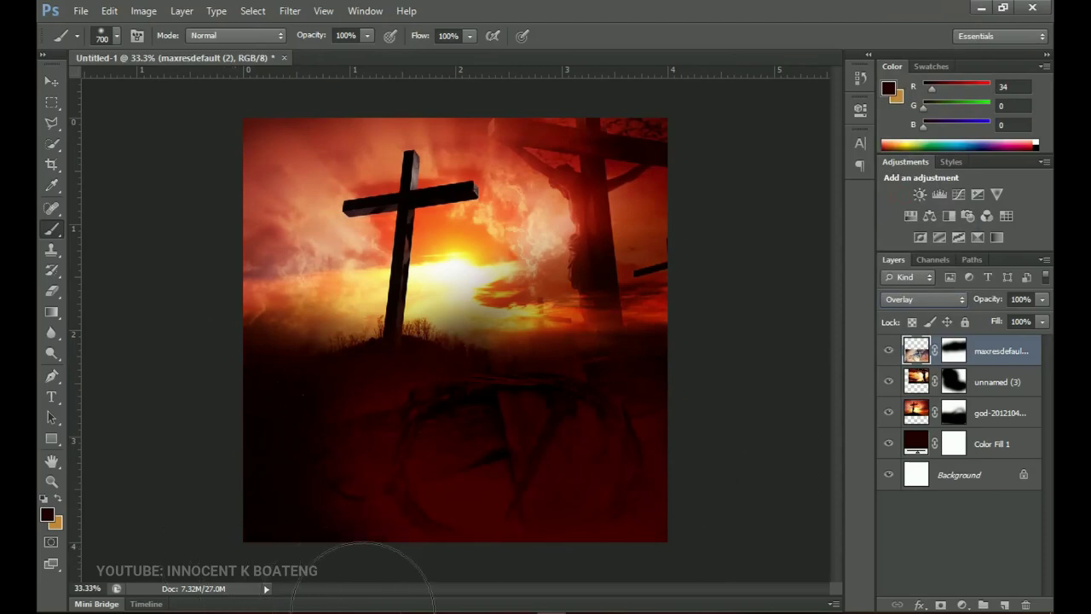
Step: Move the crown of thorns image about 0.35 in right and 0.25 in down, and paint its left edge black on the mask
{"action": "key", "text": "v"}
{"action": "mouse_move", "coordinate": [512, 465]}
{"action": "left_mouse_down"}
{"action": "mouse_move", "coordinate": [562, 496]}
{"action": "mouse_move", "coordinate": [551, 490]}
{"action": "left_mouse_up"}
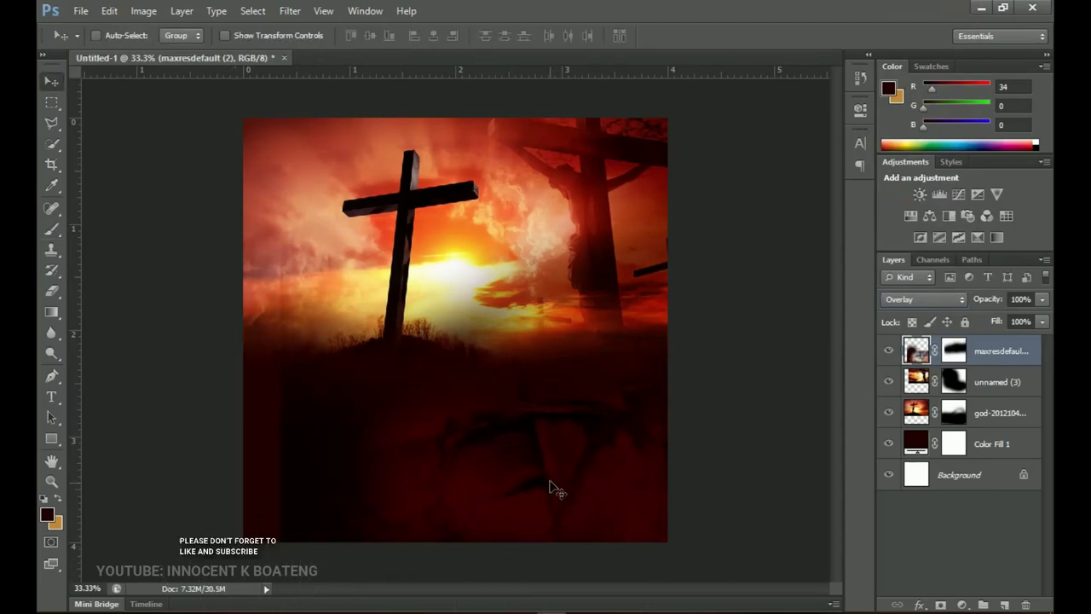
{"action": "left_click", "coordinate": [954, 350]}
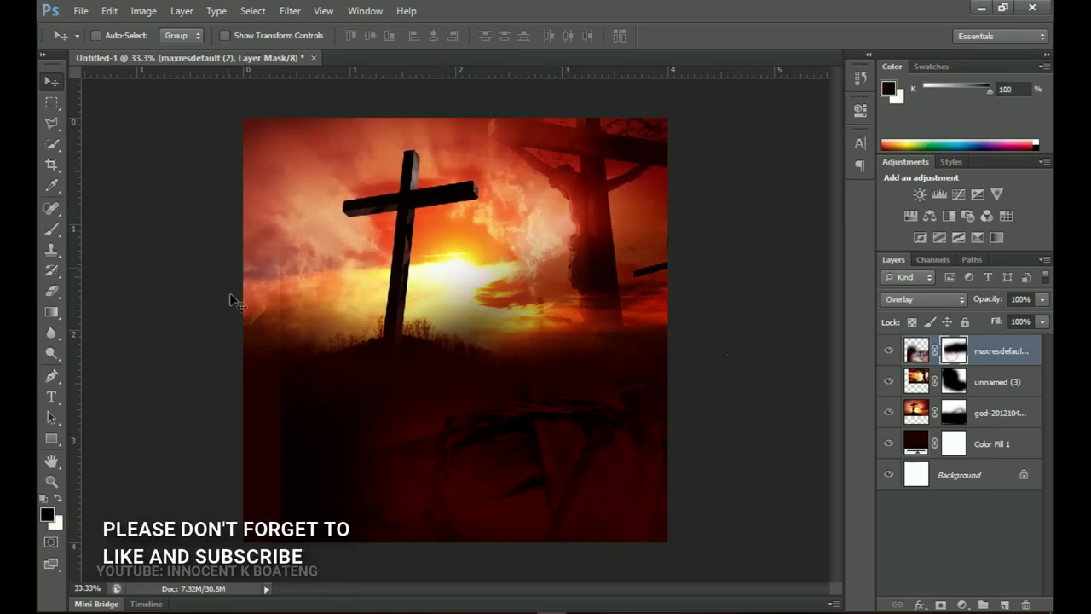
{"action": "key", "text": "b"}
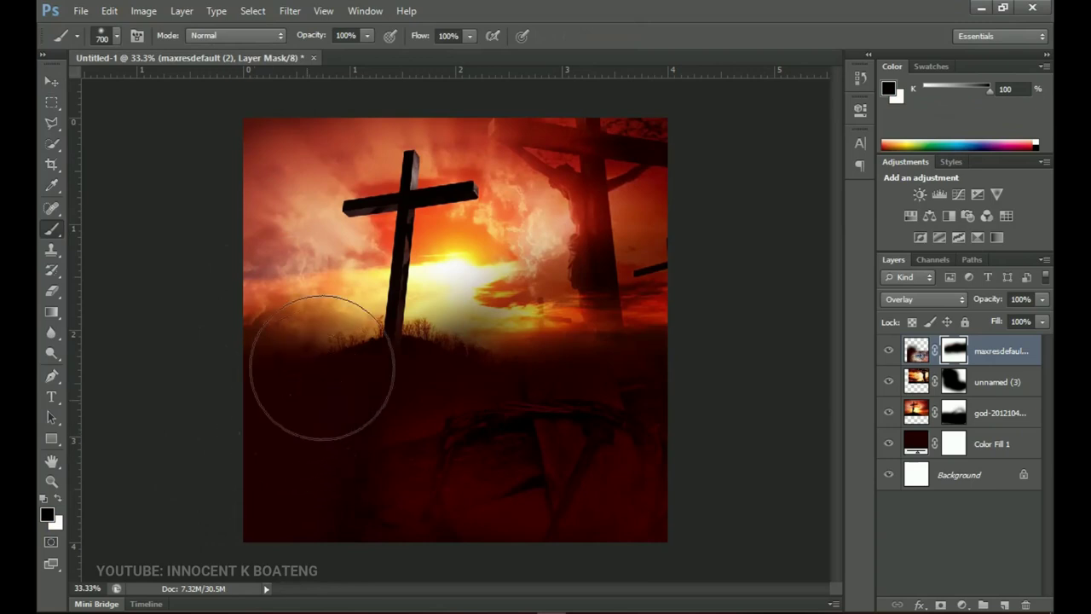
{"action": "mouse_move", "coordinate": [304, 443]}
{"action": "left_mouse_down"}
{"action": "mouse_move", "coordinate": [313, 483]}
{"action": "mouse_move", "coordinate": [224, 531]}
{"action": "left_mouse_up"}
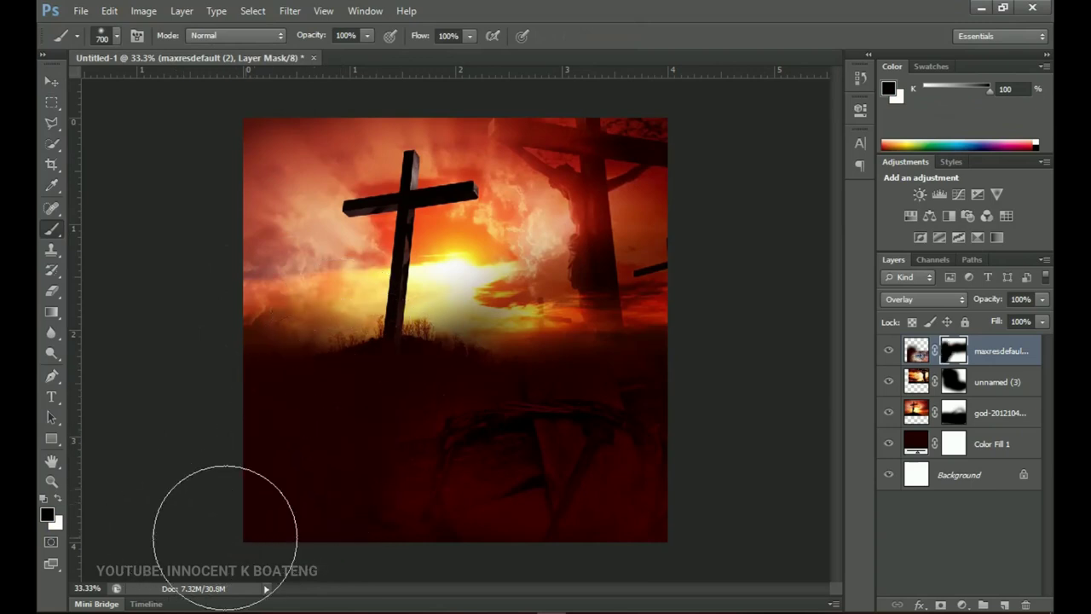
Step: Darken the crown of thorns image with Levels, setting the shadow input level to 69
{"action": "left_click", "coordinate": [915, 350]}
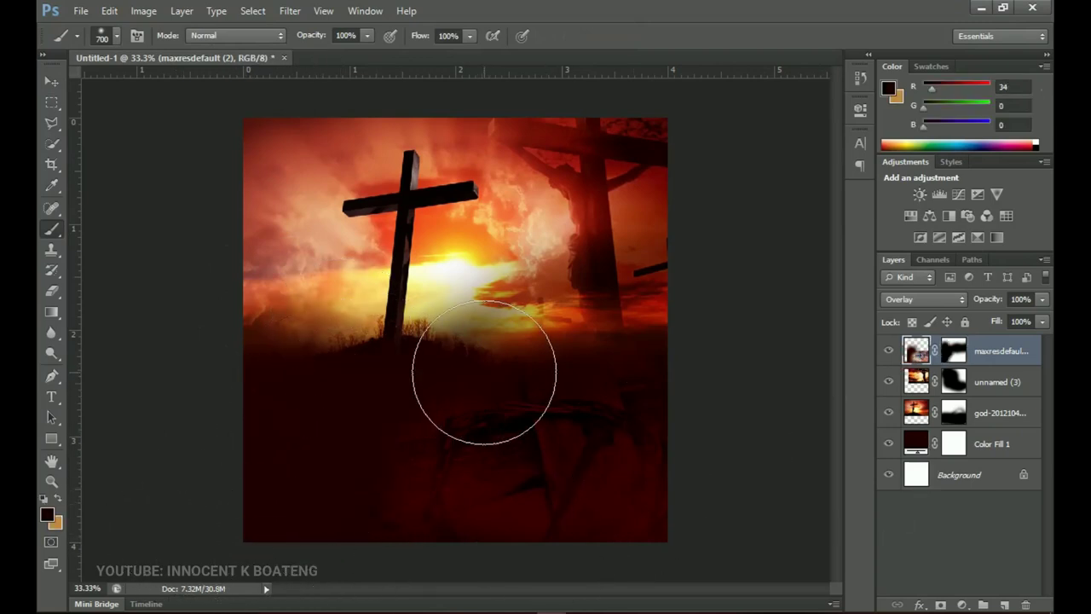
{"action": "key", "text": "ctrl+l"}
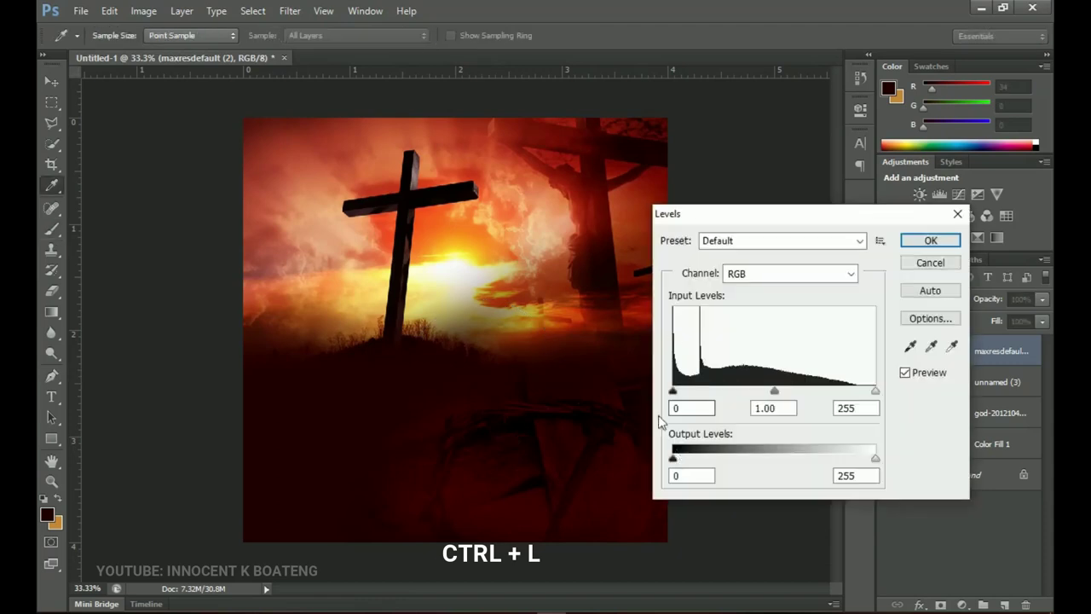
{"action": "left_click_drag", "start_coordinate": [673, 391], "coordinate": [730, 407]}
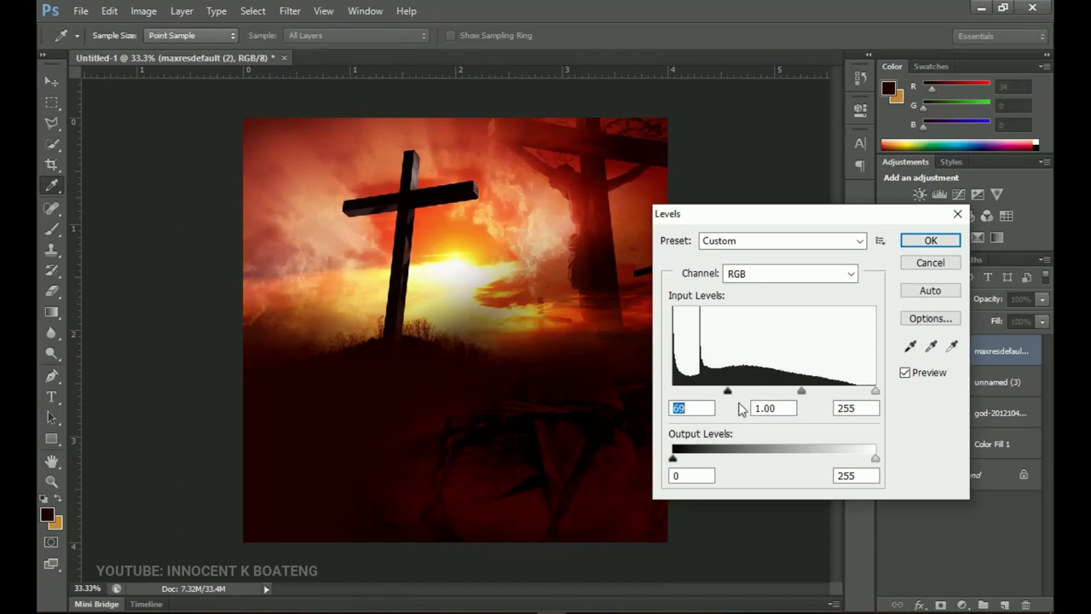
{"action": "left_click", "coordinate": [931, 240]}
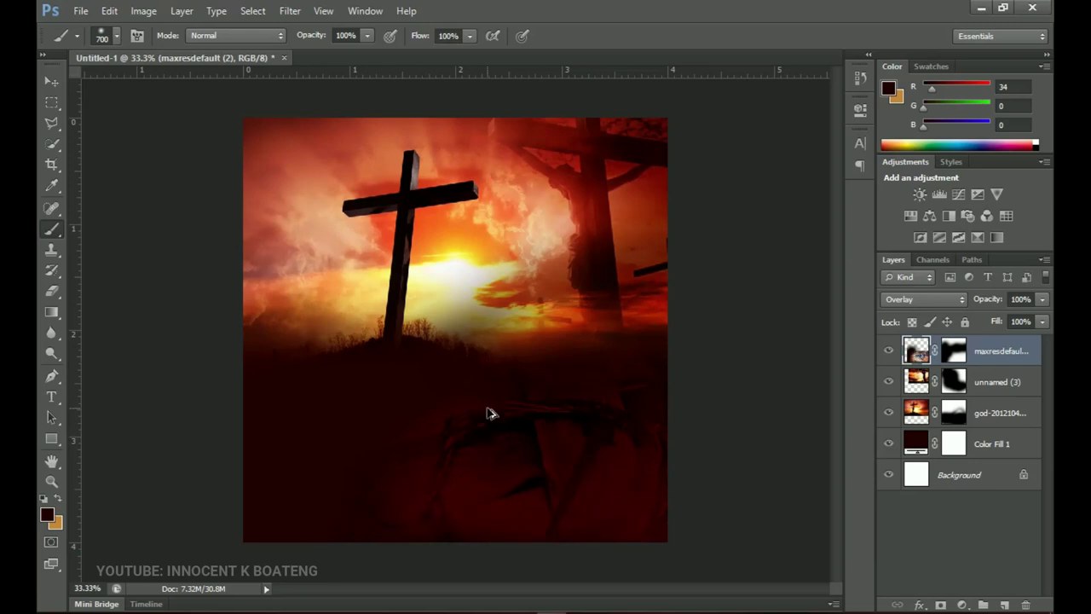
Step: Group the layers from maxresdefault (2) down to Color Fill 1 and name the group Background
{"action": "left_click", "coordinate": [52, 81]}
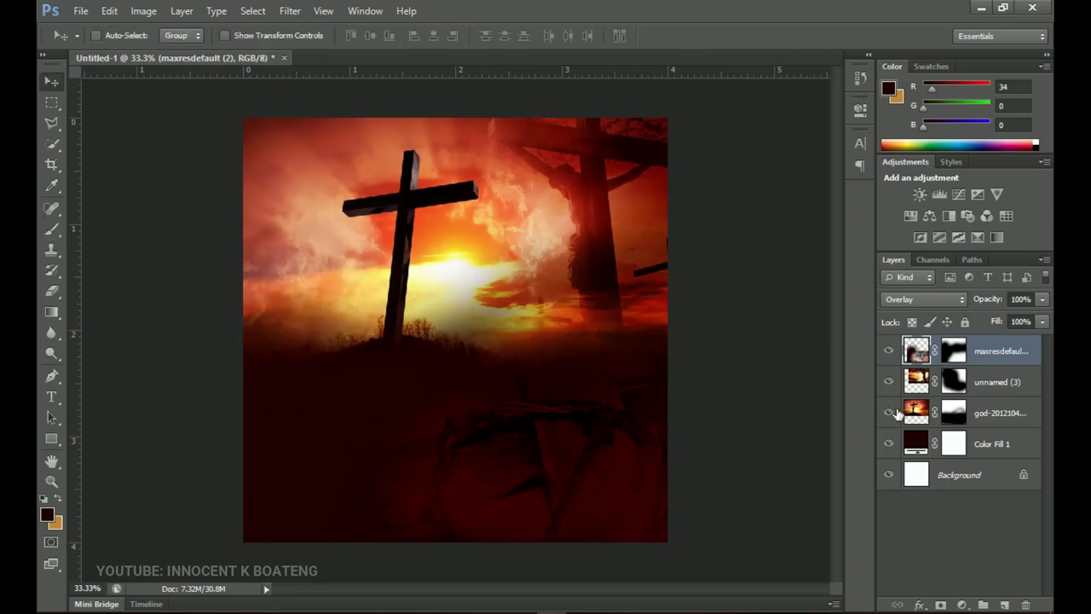
{"action": "left_click", "coordinate": [1006, 454], "text": "shift"}
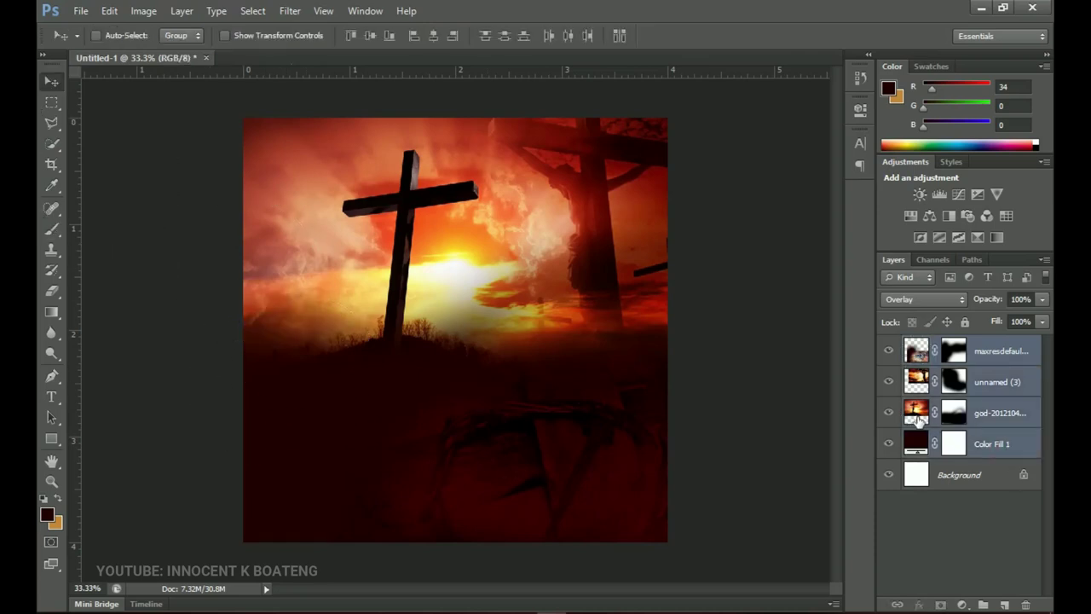
{"action": "key", "text": "ctrl+g"}
{"action": "double_click", "coordinate": [949, 345]}
{"action": "type", "text": "Background"}
{"action": "key", "text": "Return"}
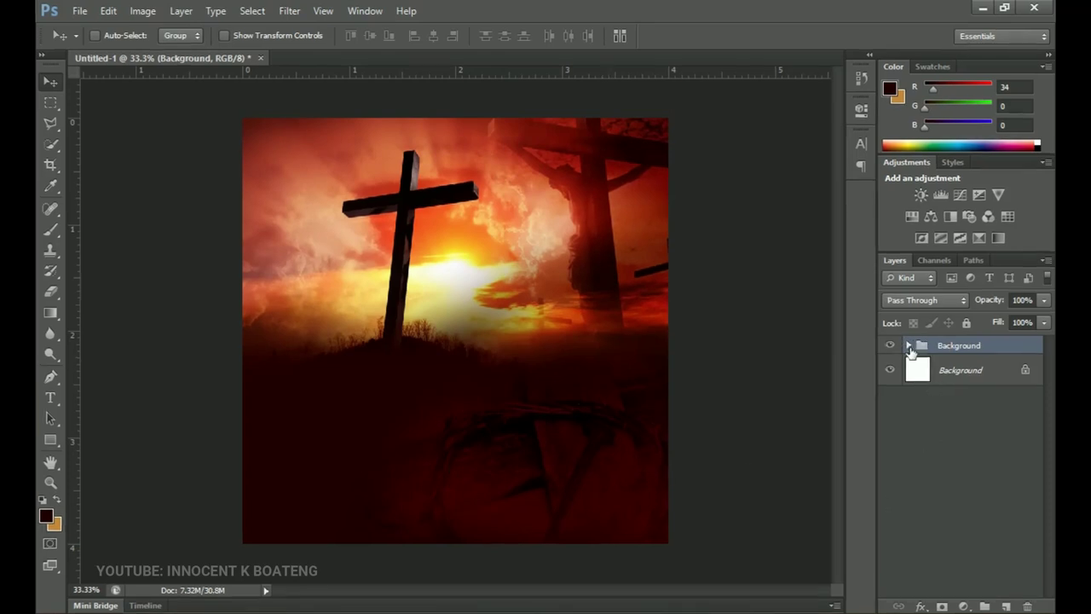
Step: Add a Curves adjustment layer above maxresdefault (2) in the Background group and pull the RGB curve's midpoint slightly down to darken the artwork
{"action": "left_click", "coordinate": [910, 345]}
{"action": "left_click", "coordinate": [1002, 375]}
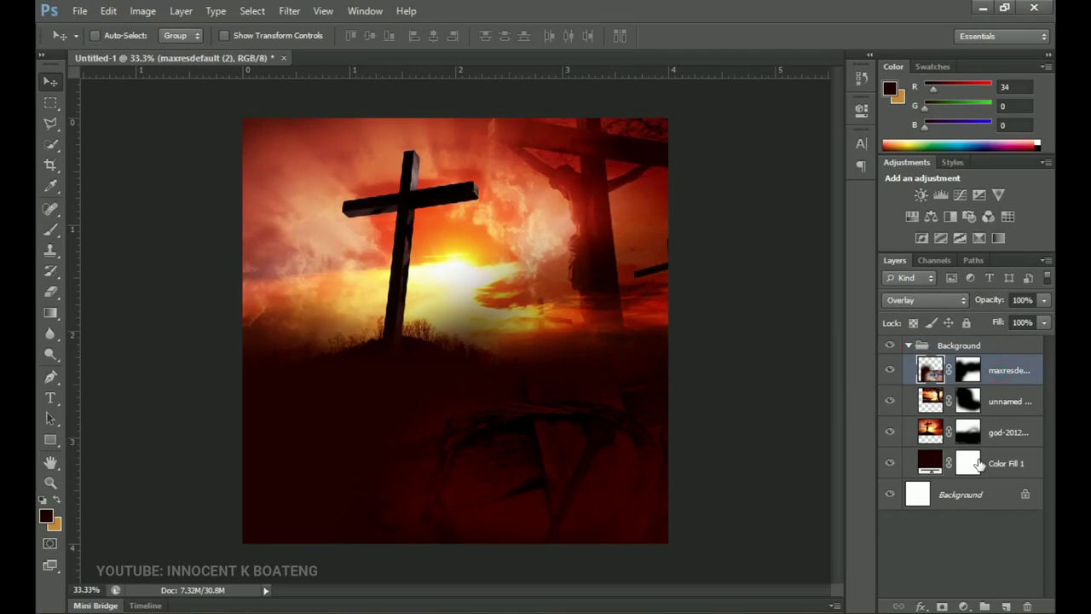
{"action": "left_click", "coordinate": [963, 606]}
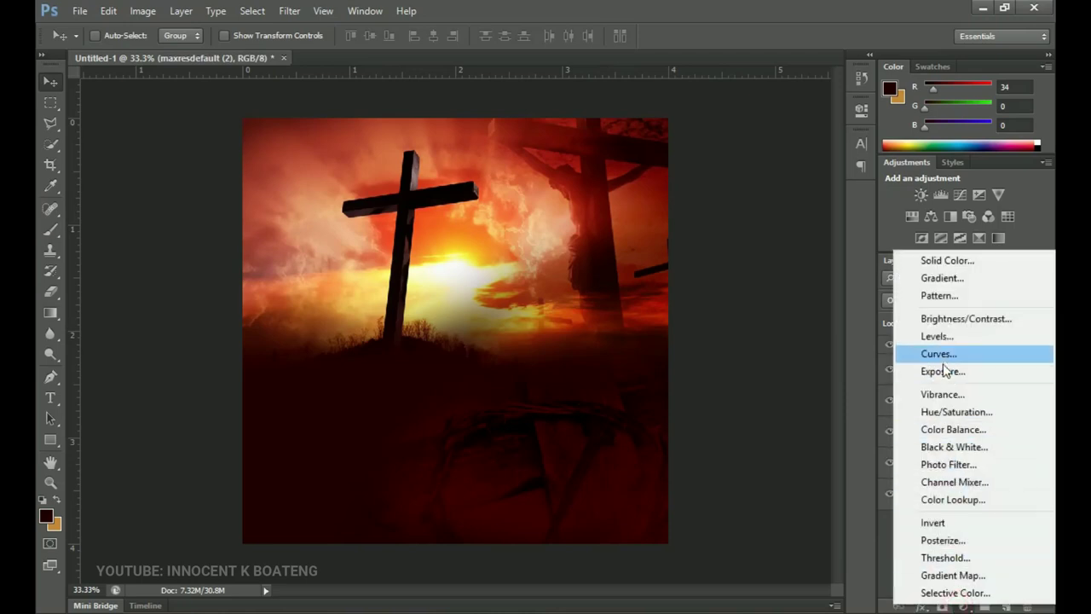
{"action": "left_click", "coordinate": [943, 359]}
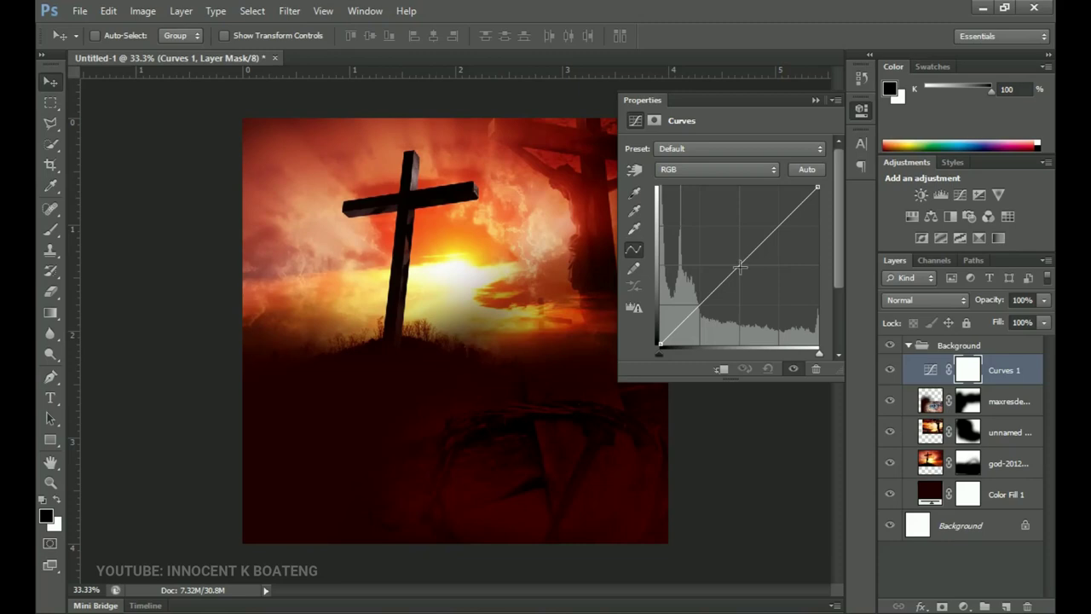
{"action": "left_click_drag", "start_coordinate": [739, 268], "coordinate": [751, 273]}
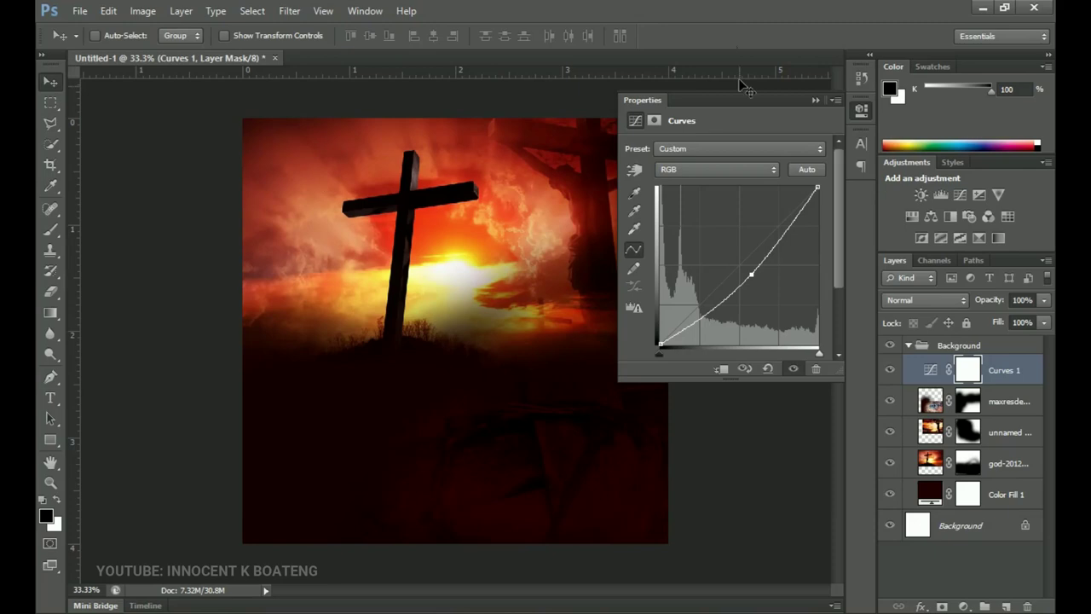
{"action": "left_click", "coordinate": [814, 101]}
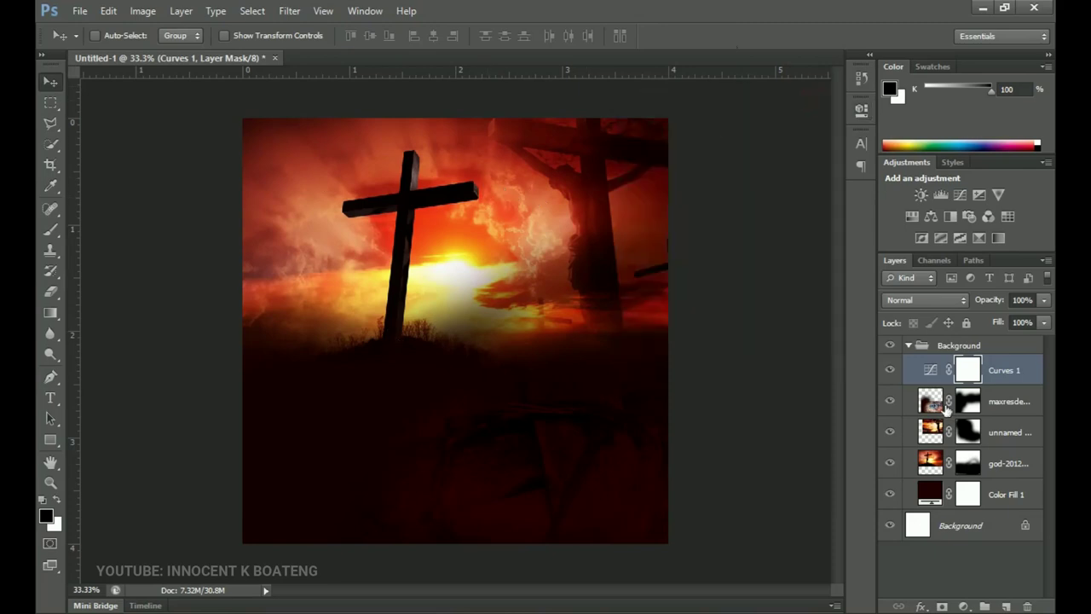
Step: Compare the artwork with and without the Curves 1 adjustment, leaving the layer visible
{"action": "left_click", "coordinate": [888, 371]}
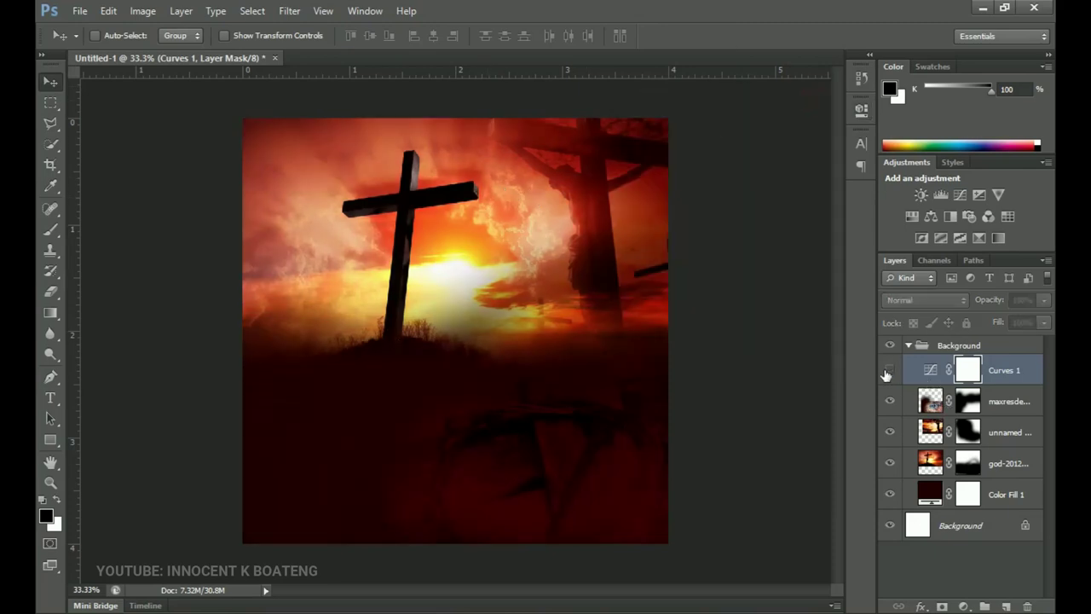
{"action": "left_click", "coordinate": [890, 370]}
{"action": "left_click", "coordinate": [890, 371]}
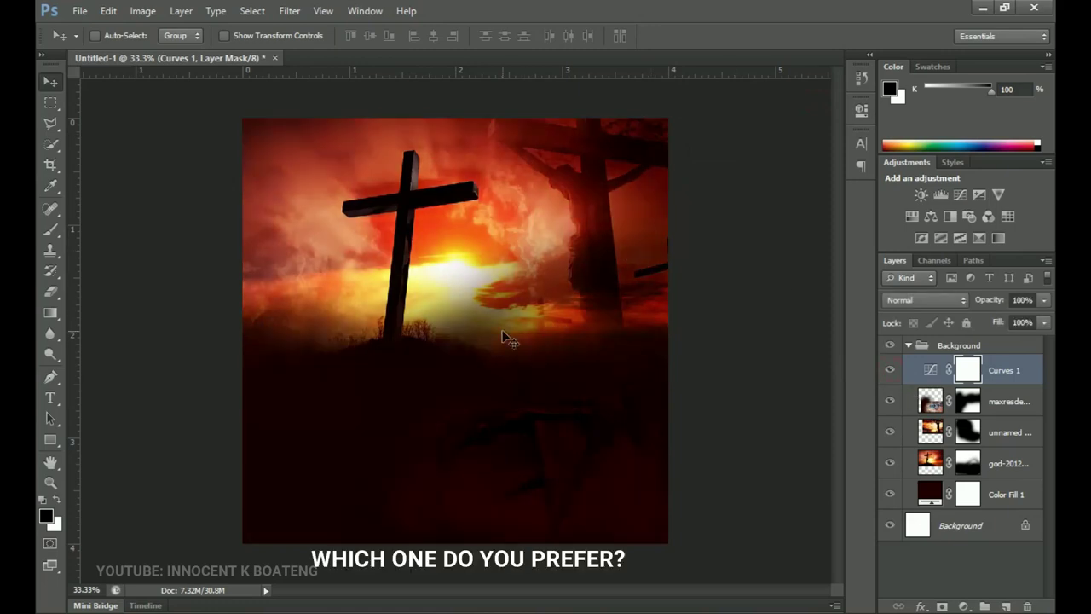
{"action": "left_click", "coordinate": [888, 371]}
{"action": "left_click", "coordinate": [886, 373]}
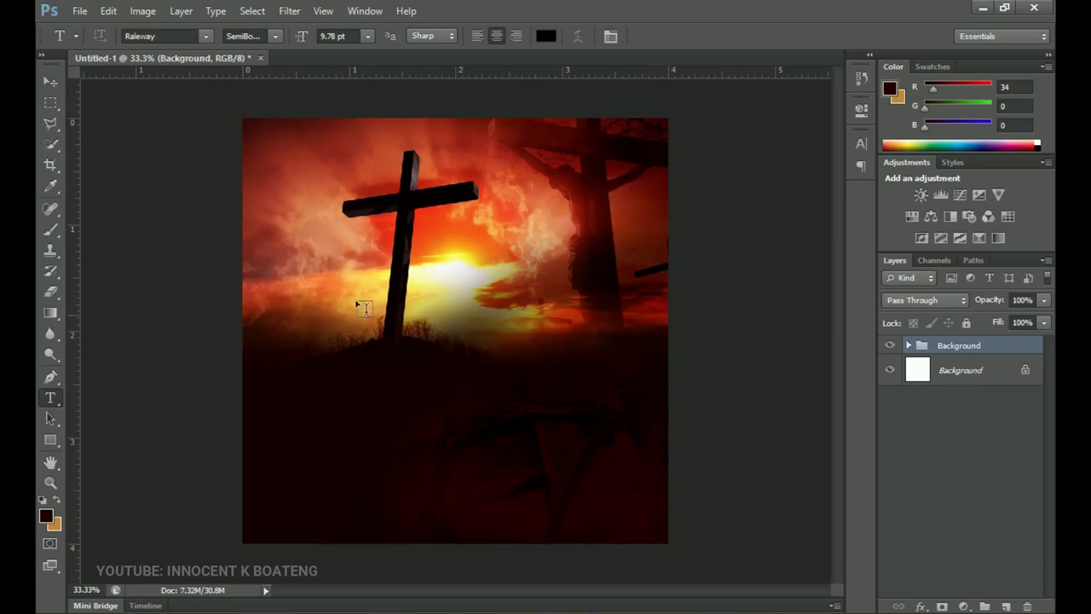
Step: Add the text THE POWER over the base of the upright cross and set it in Raleway Bold
{"action": "left_click", "coordinate": [420, 312]}
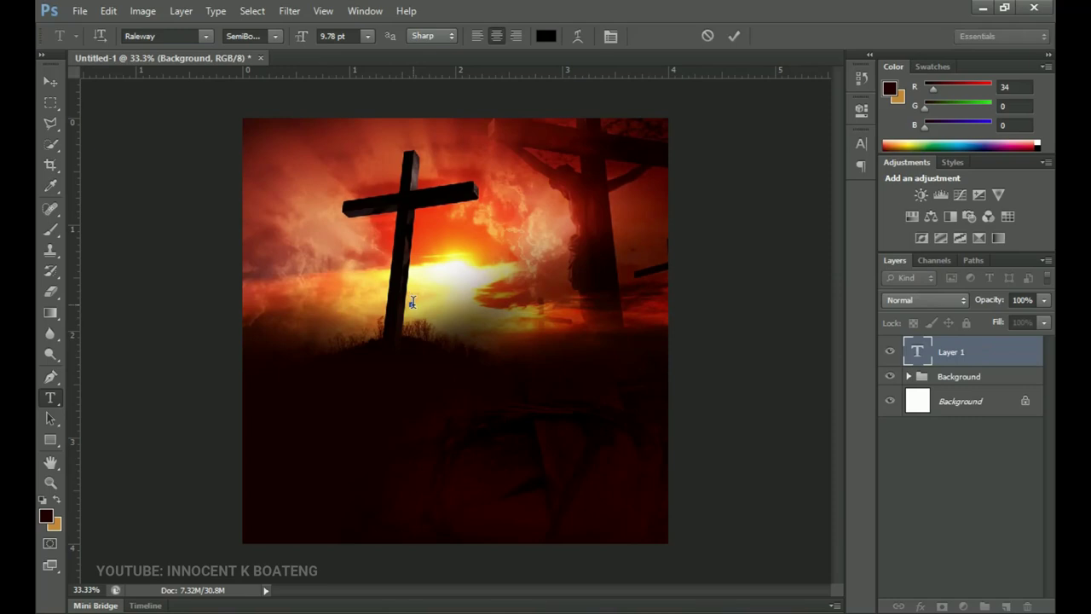
{"action": "type", "text": "HE POWER"}
{"action": "key", "text": "ctrl+a"}
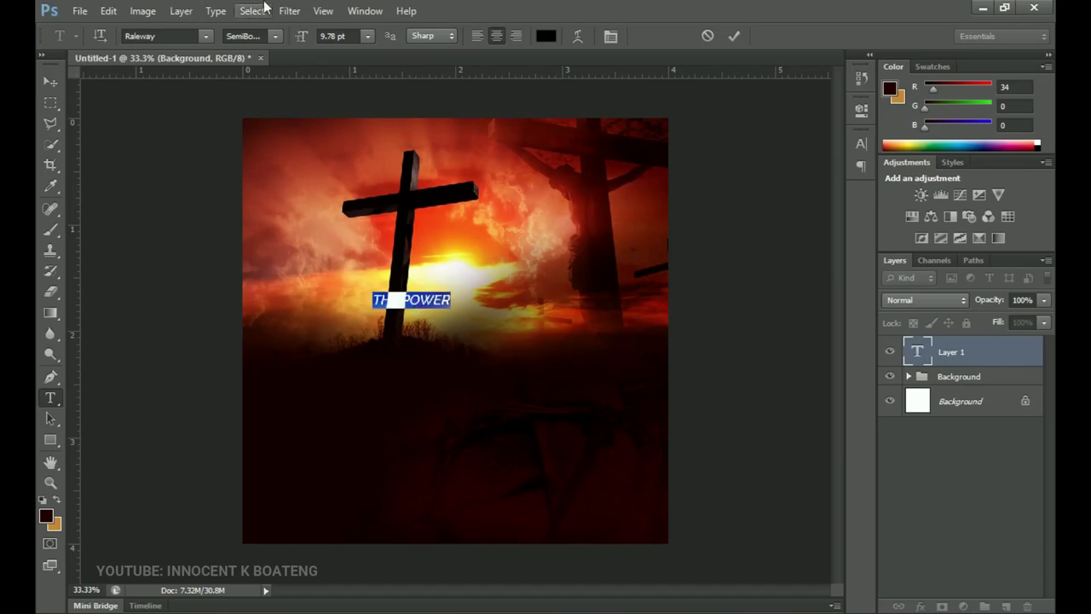
{"action": "left_click", "coordinate": [274, 35]}
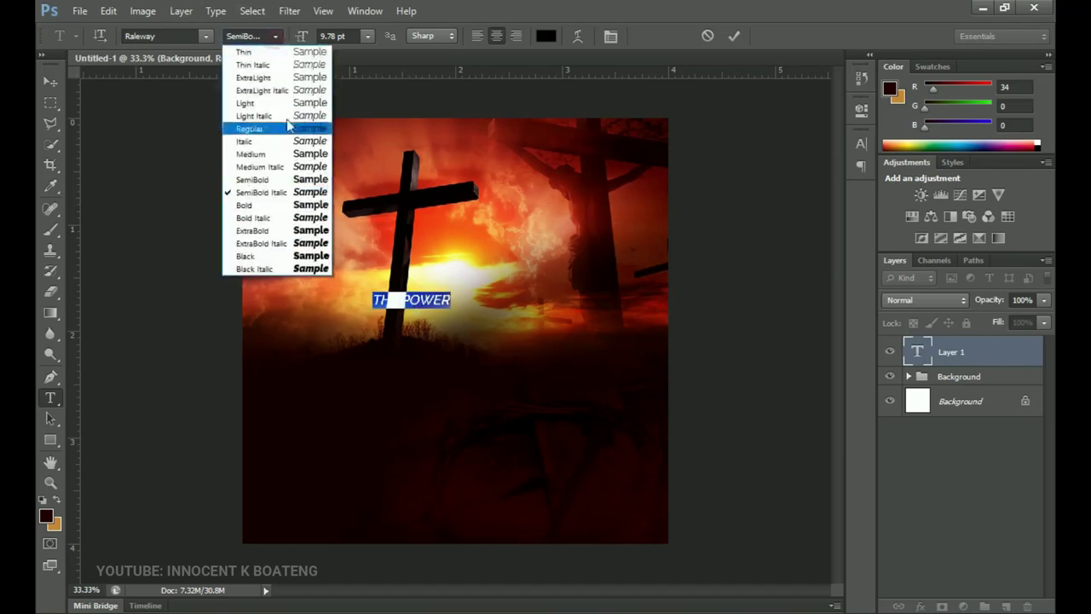
{"action": "left_click", "coordinate": [290, 204]}
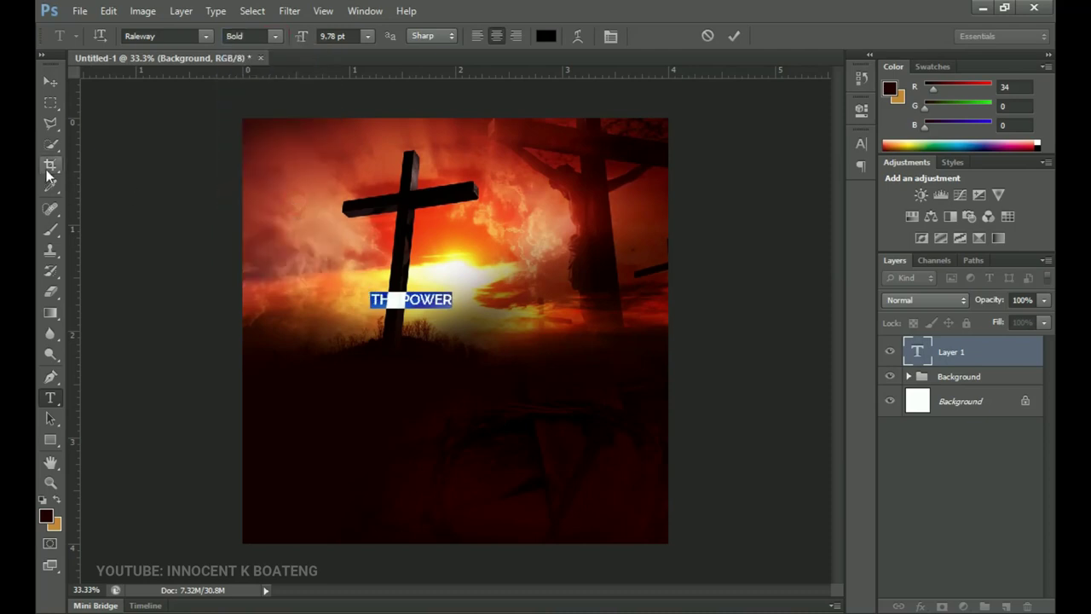
Step: Scale the THE POWER text about its centre to roughly 258%
{"action": "left_click", "coordinate": [51, 82]}
{"action": "key", "text": "ctrl+t"}
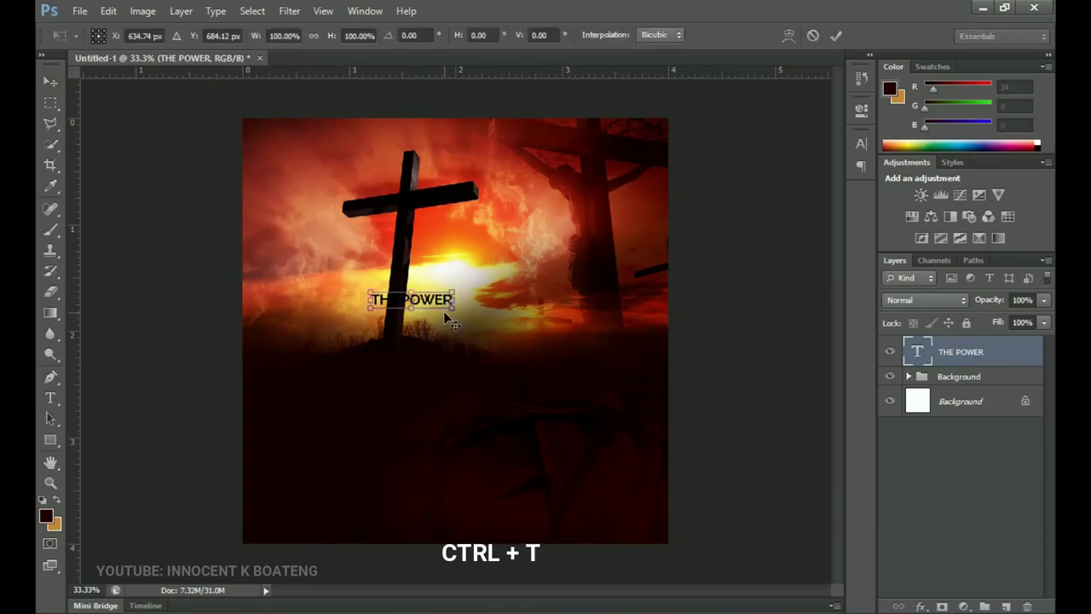
{"action": "left_click_drag", "start_coordinate": [458, 315], "coordinate": [515, 330]}
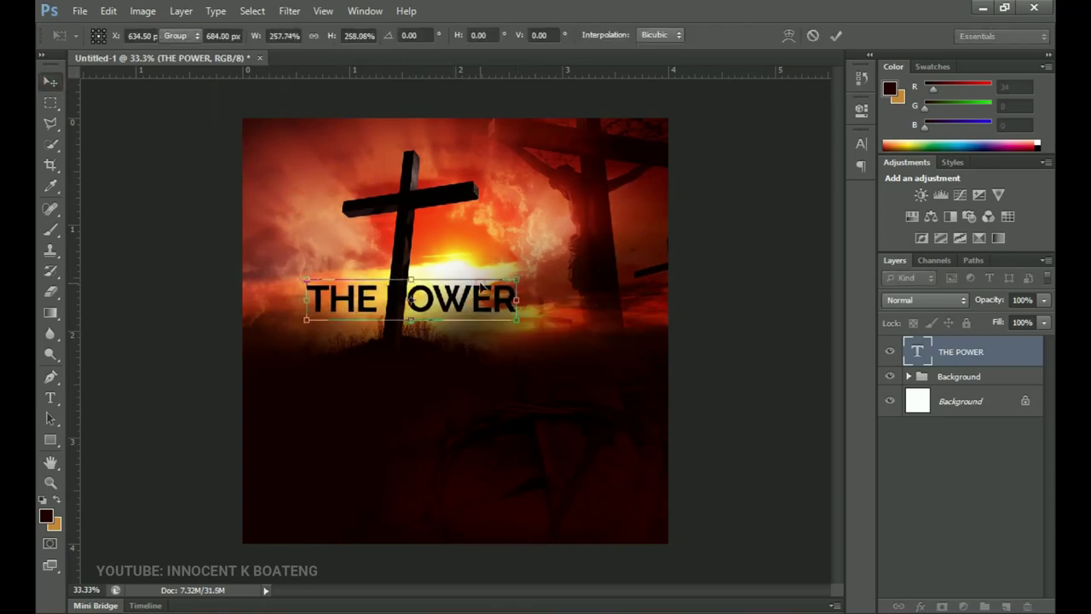
{"action": "key", "text": "Return"}
Step: Extend the THE POWER title text so that it reads THE POWER OF THE
{"action": "key", "text": "t"}
{"action": "left_click", "coordinate": [512, 295]}
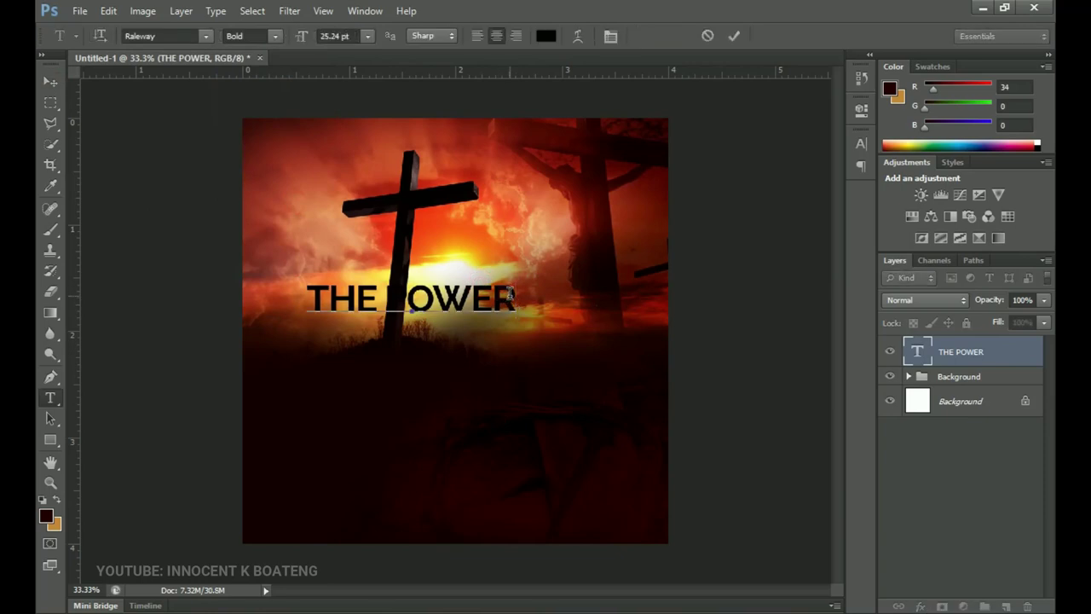
{"action": "type", "text": "OF"}
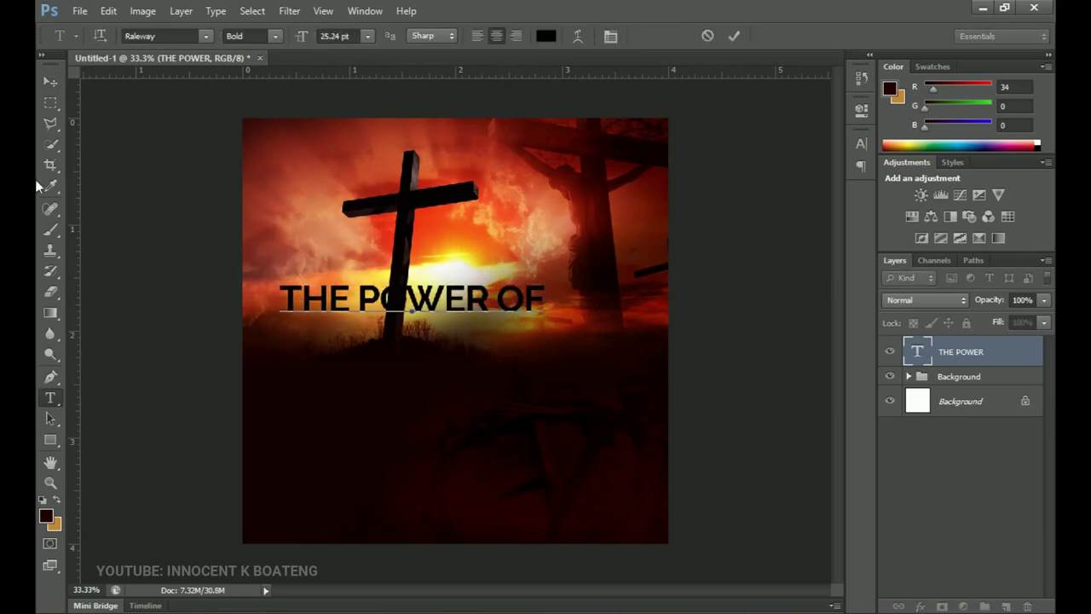
{"action": "type", "text": " THE"}
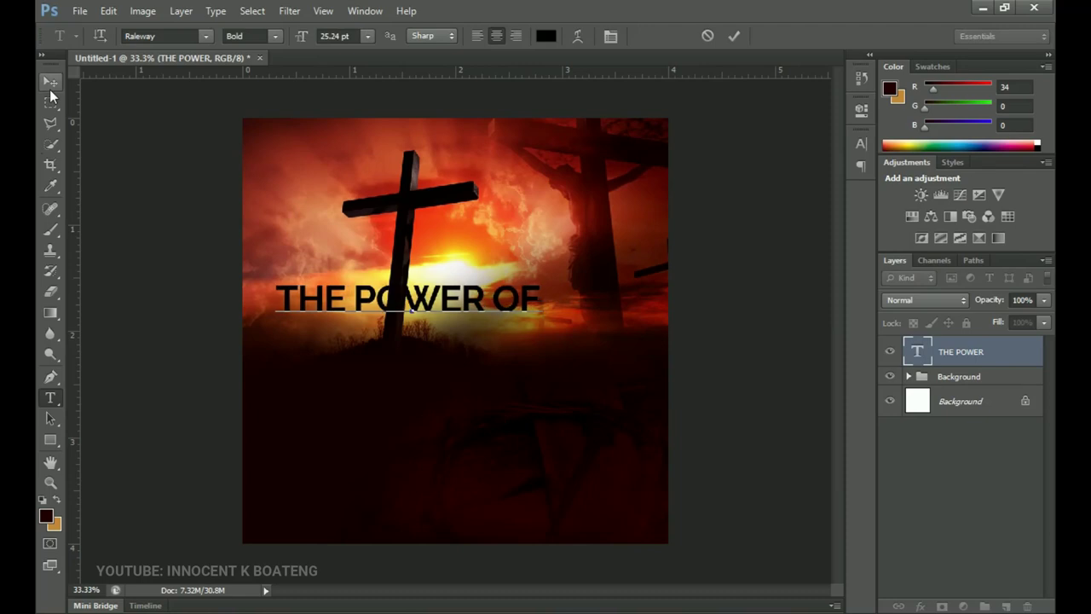
{"action": "left_click", "coordinate": [49, 85]}
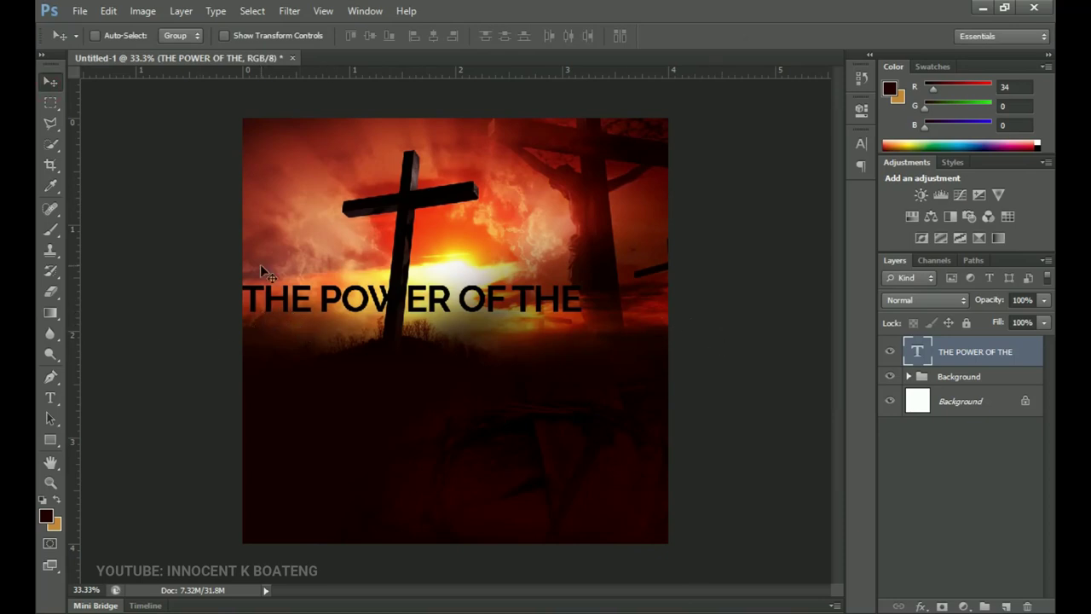
Step: Centre the THE POWER OF THE text horizontally on the canvas and clear the selection
{"action": "key", "text": "ctrl+a"}
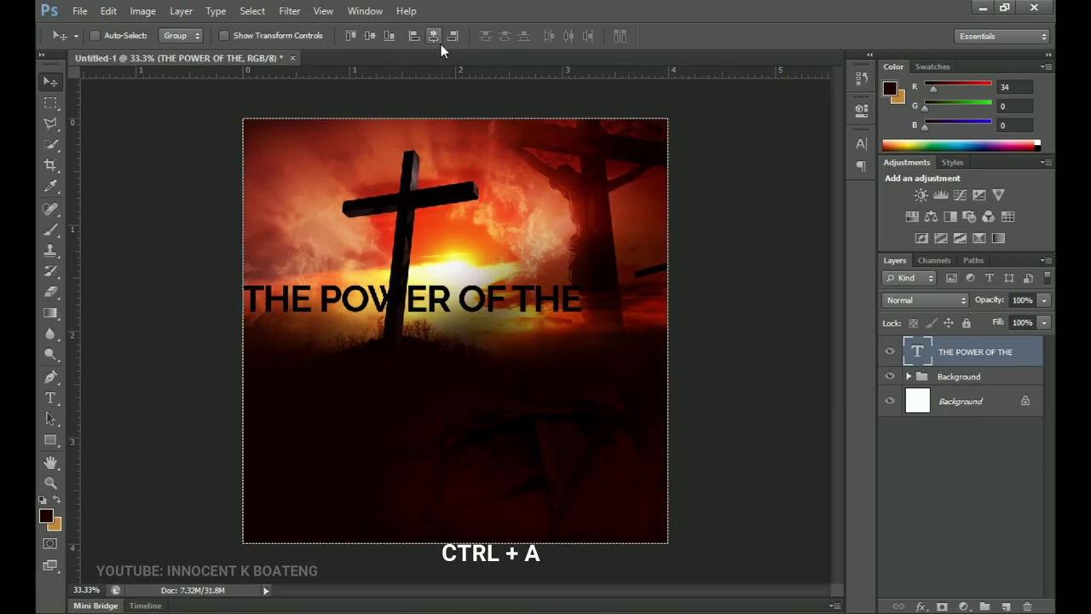
{"action": "left_click", "coordinate": [434, 38]}
{"action": "key", "text": "ctrl+d"}
Step: Scale the THE POWER OF THE text down slightly about its centre and move it up across the cross's shaft
{"action": "key", "text": "ctrl+t"}
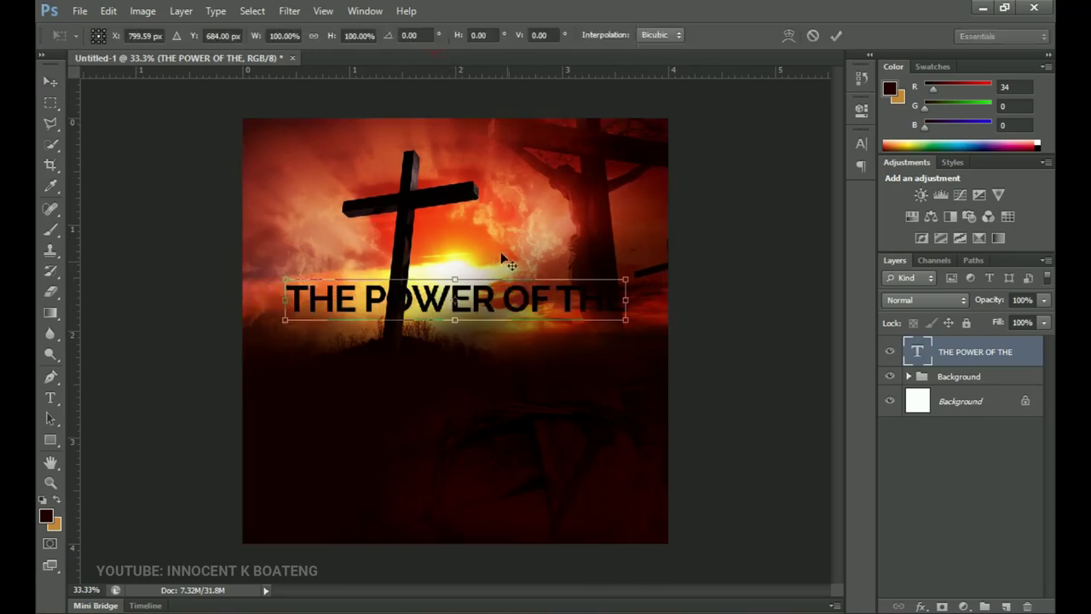
{"action": "left_click_drag", "start_coordinate": [625, 279], "coordinate": [602, 281]}
{"action": "key", "text": "Return"}
{"action": "left_click_drag", "start_coordinate": [546, 334], "coordinate": [547, 303]}
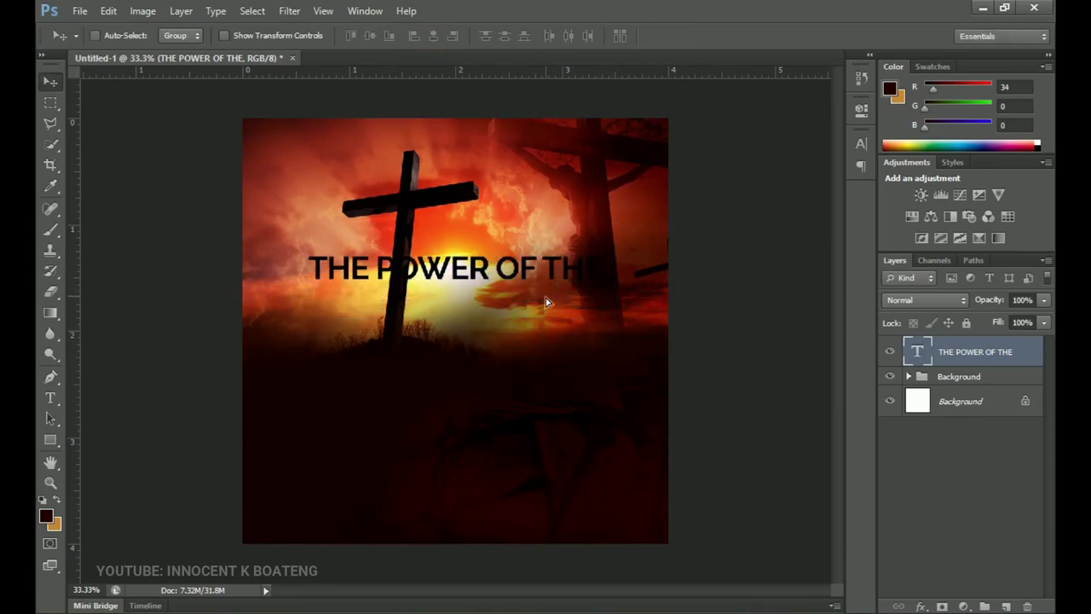
Step: Add a 5 px white (ffffff) outside Stroke layer style to the THE POWER OF THE text
{"action": "right_click", "coordinate": [961, 362]}
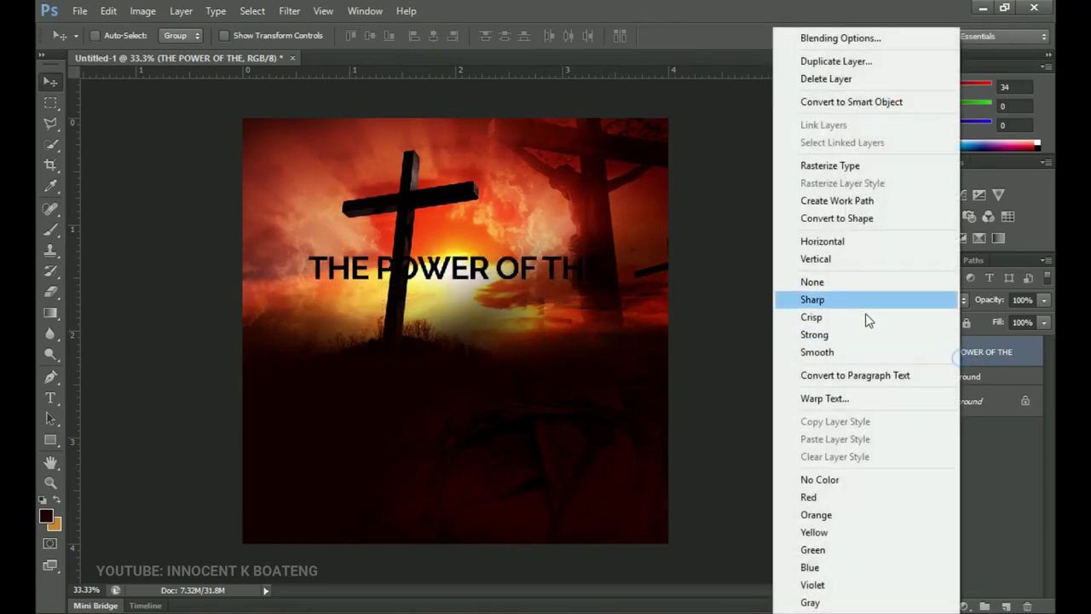
{"action": "left_click", "coordinate": [827, 36]}
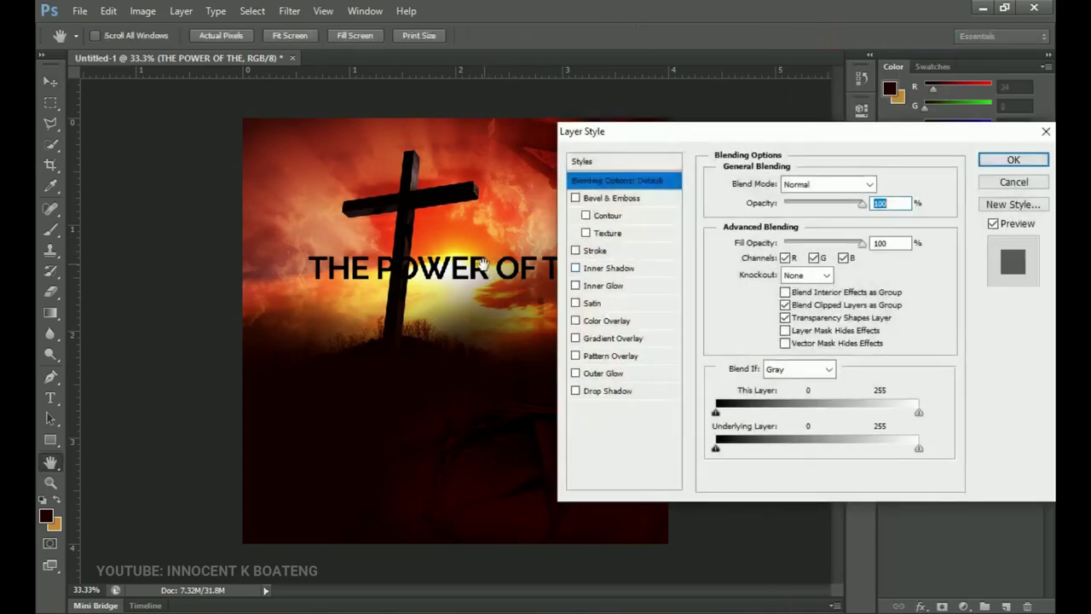
{"action": "left_click", "coordinate": [595, 251]}
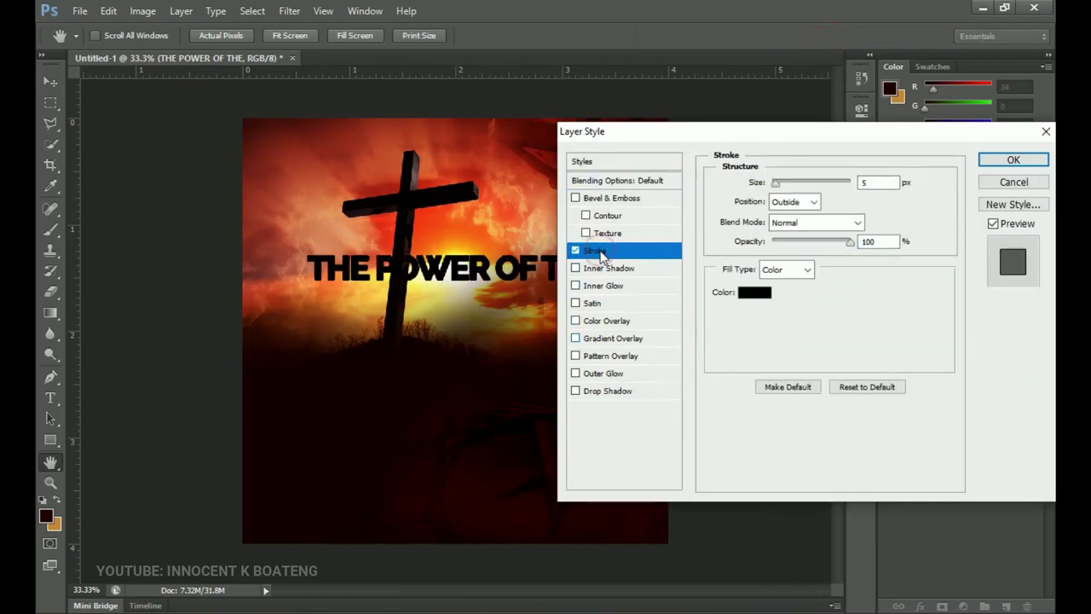
{"action": "left_click", "coordinate": [755, 295]}
{"action": "left_click", "coordinate": [649, 212]}
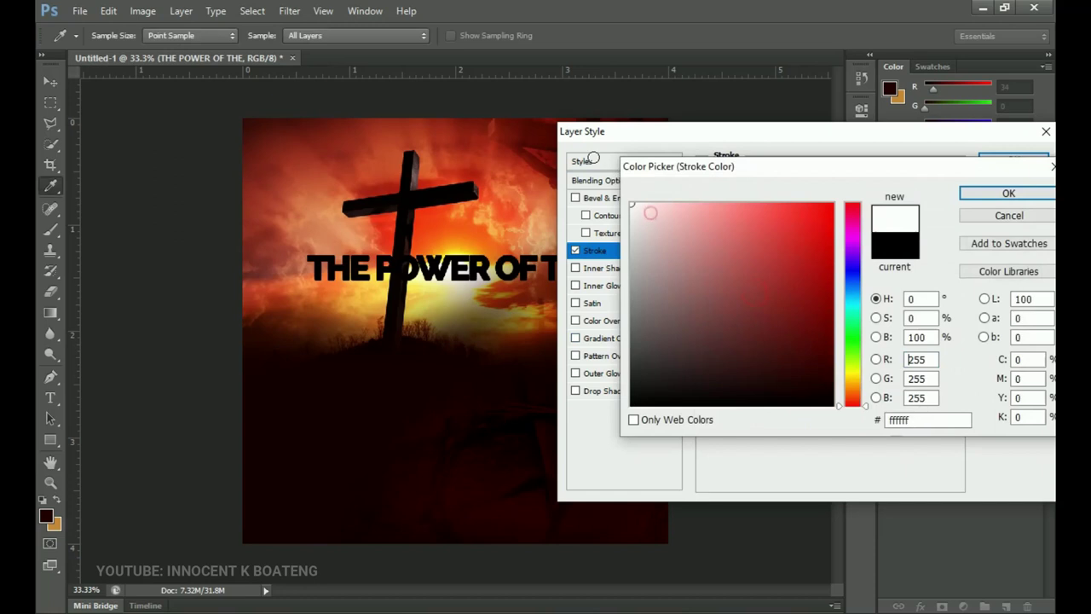
{"action": "left_click", "coordinate": [1008, 193]}
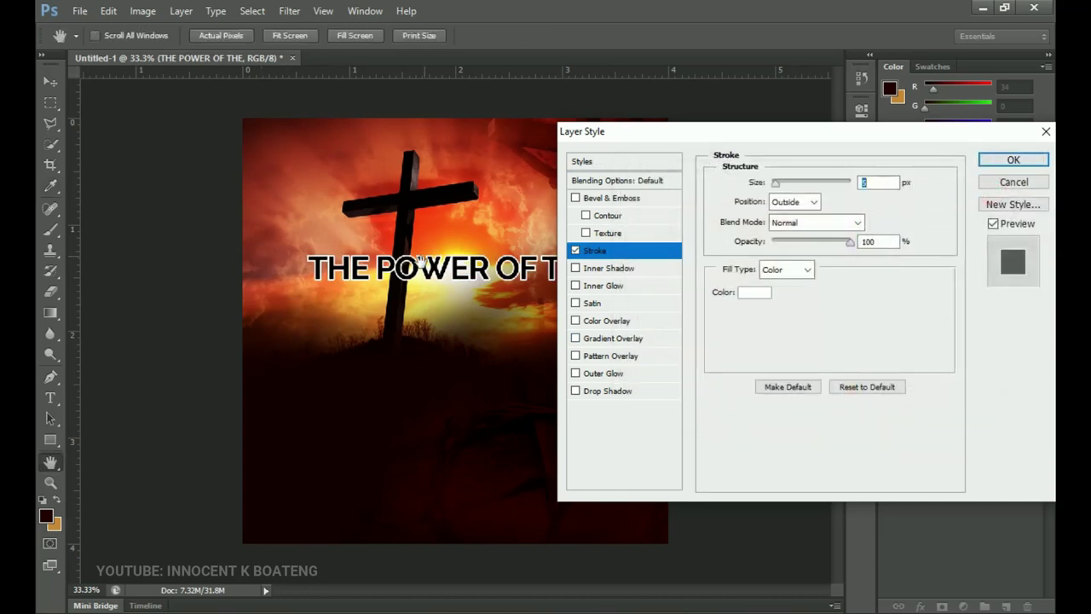
{"action": "left_click", "coordinate": [990, 163]}
Step: Shrink the stroked title line a little more about its centre and collapse its layer effects
{"action": "left_click", "coordinate": [537, 302], "text": "ctrl"}
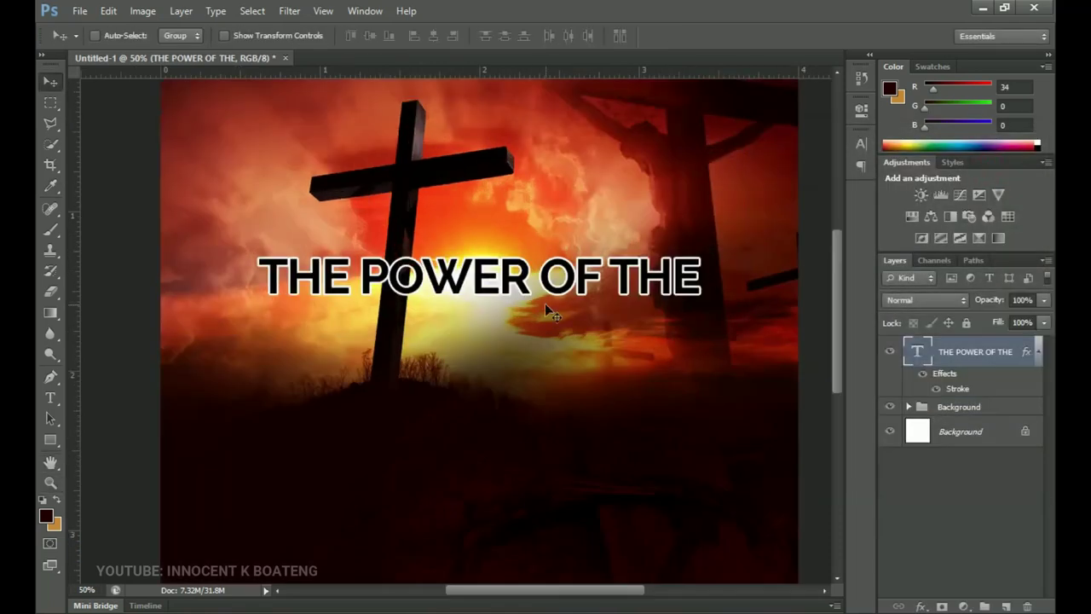
{"action": "key", "text": "ctrl+t"}
{"action": "left_click_drag", "start_coordinate": [697, 302], "coordinate": [686, 299]}
{"action": "key", "text": "Return"}
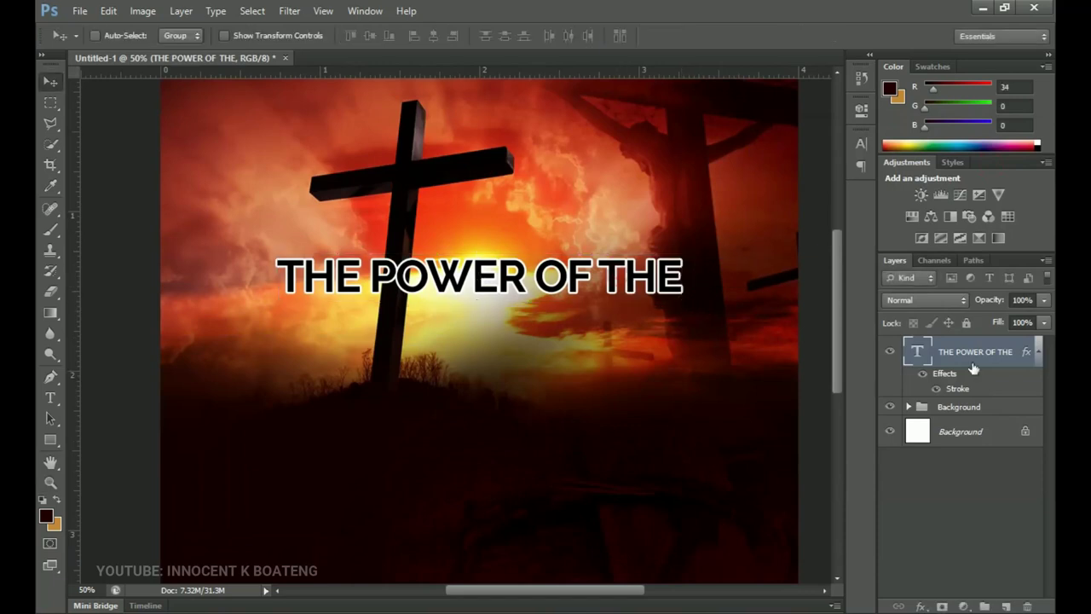
{"action": "left_click", "coordinate": [1038, 353]}
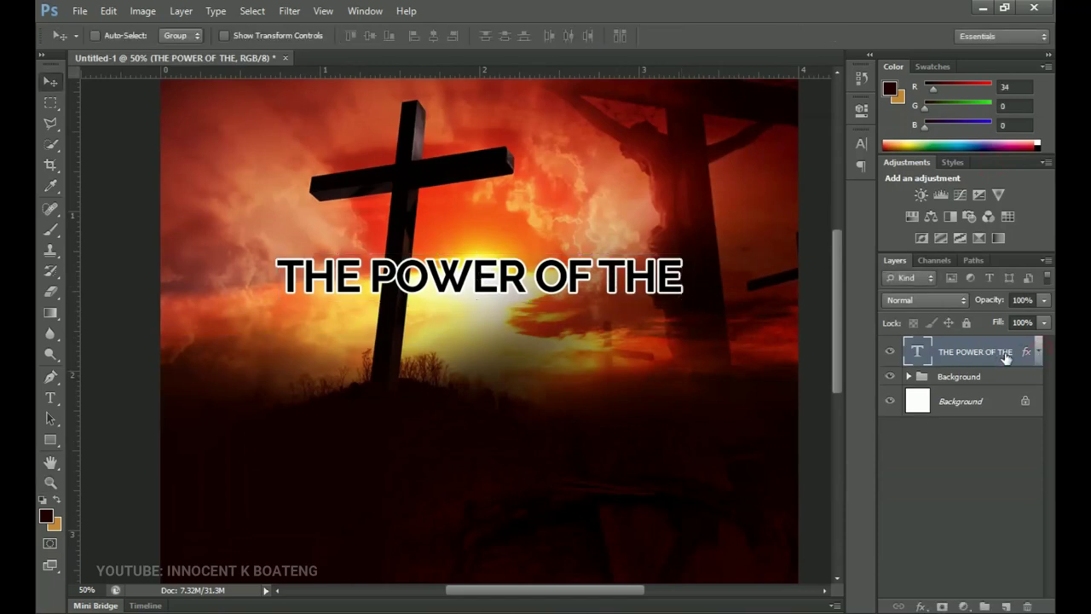
Step: Add a separate text layer reading CROSS below the THE POWER OF THE line, near the cross's base
{"action": "scroll", "coordinate": [514, 365], "scroll_direction": "down", "scroll_amount": 3}
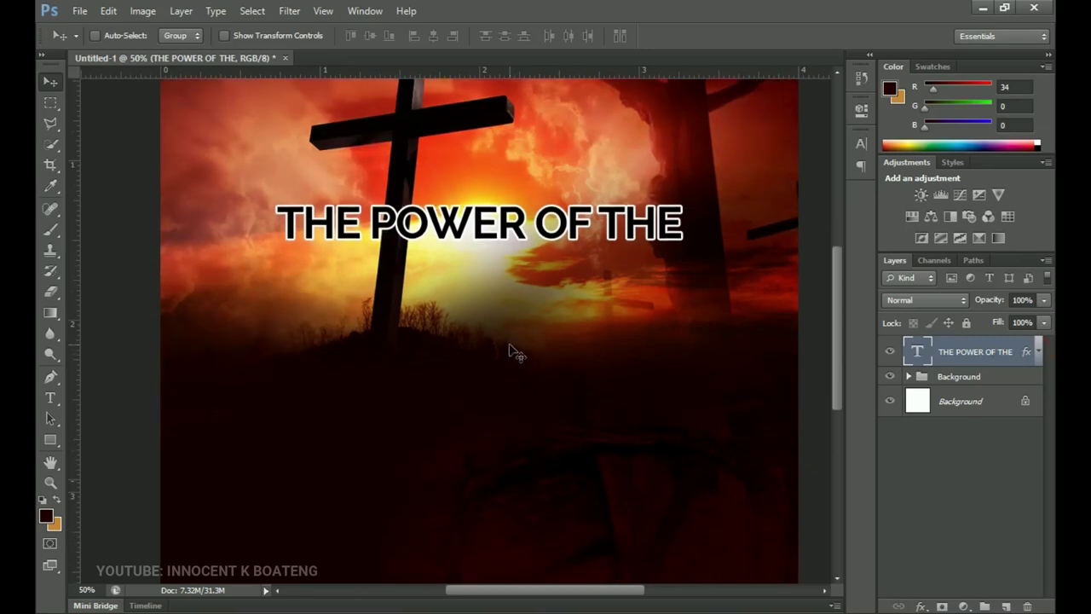
{"action": "scroll", "coordinate": [515, 355], "scroll_direction": "up", "scroll_amount": 2}
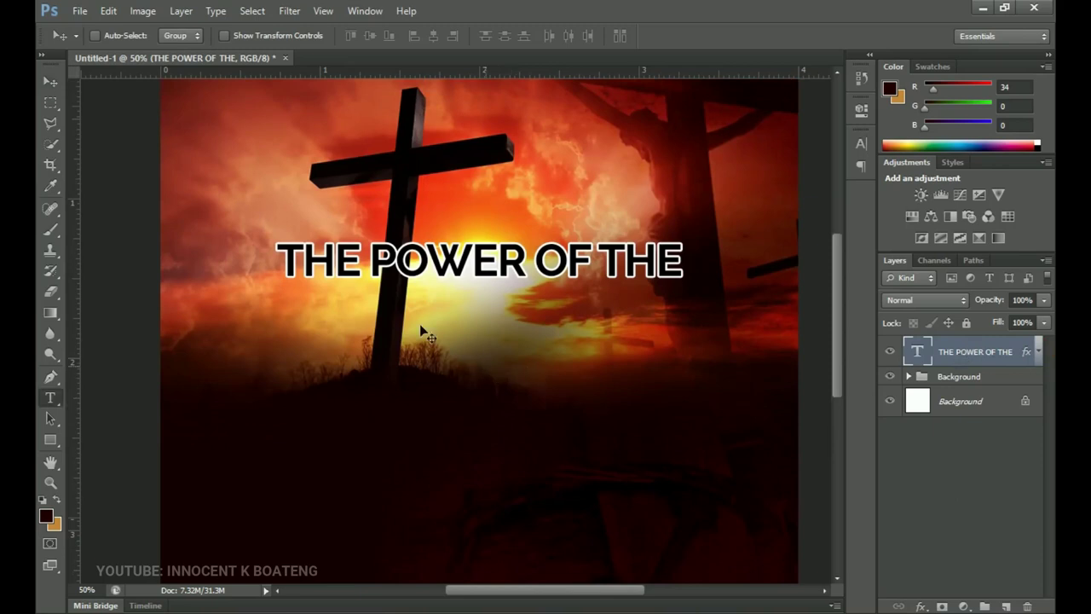
{"action": "left_click", "coordinate": [54, 398]}
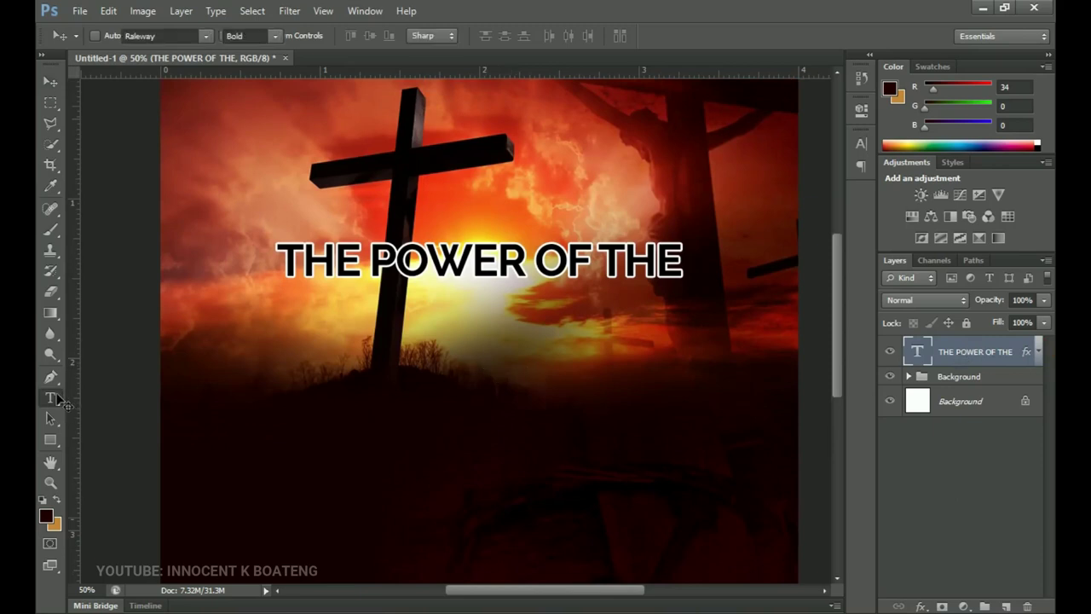
{"action": "left_click", "coordinate": [423, 349]}
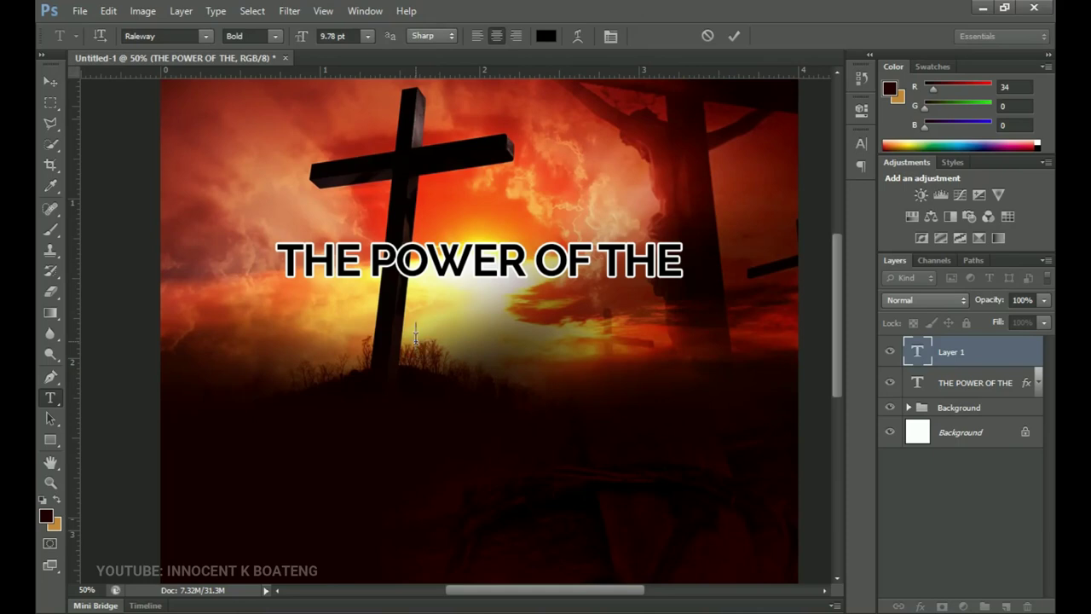
{"action": "type", "text": "cros"}
{"action": "key", "text": "ctrl+a"}
{"action": "type", "text": "CROSS"}
Step: Set the font of the CROSS text to Poppins Bold
{"action": "key", "text": "ctrl+a"}
{"action": "left_click", "coordinate": [179, 35]}
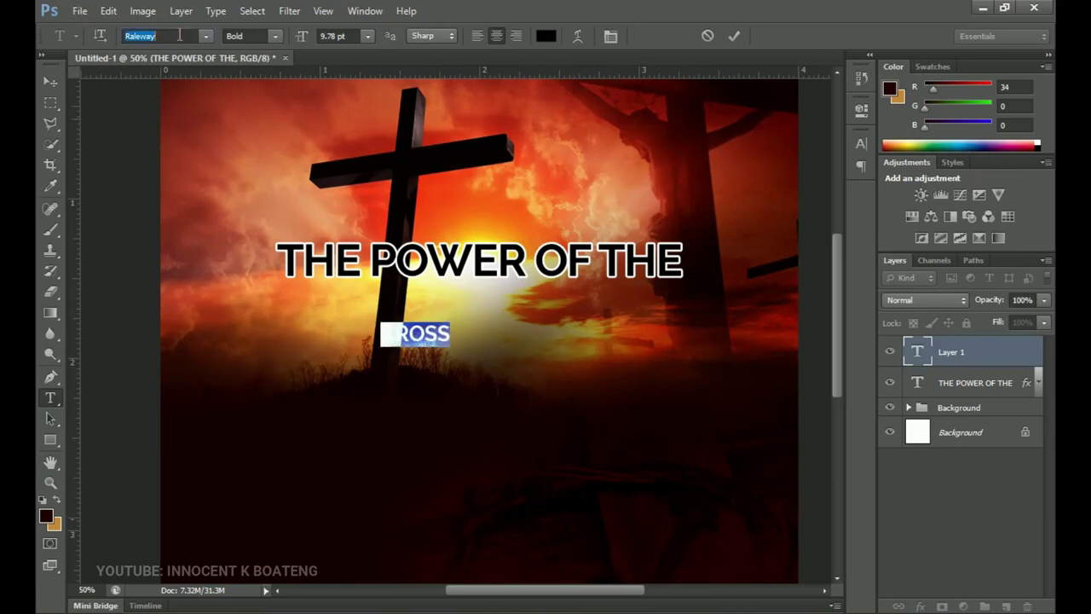
{"action": "type", "text": "Poppins"}
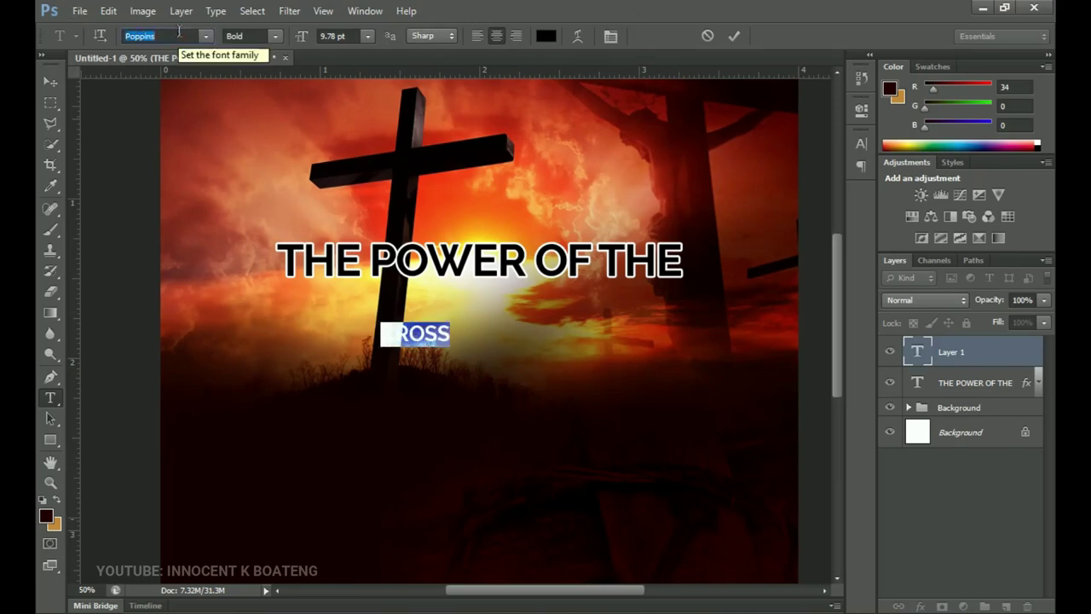
{"action": "key", "text": "Return"}
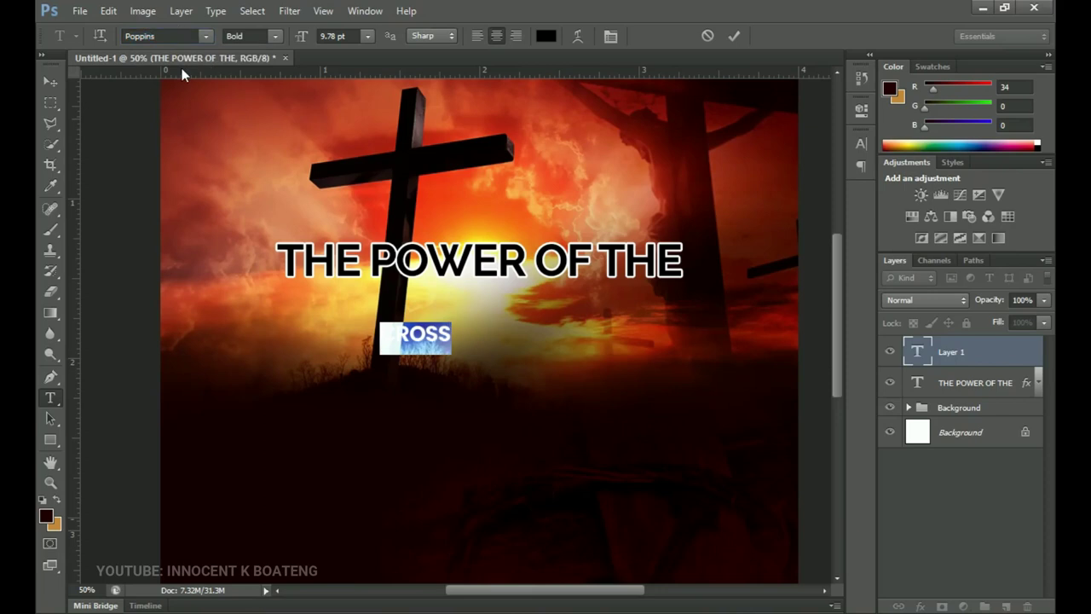
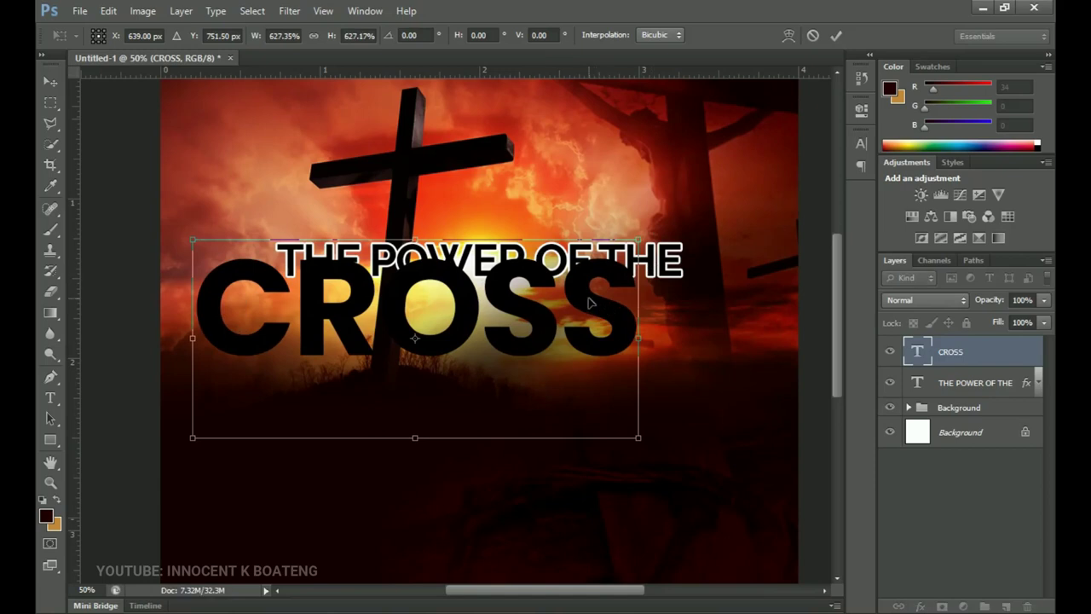
Step: Centre the CROSS text horizontally on the canvas and move it down below THE POWER OF THE
{"action": "key", "text": "ctrl+a"}
{"action": "left_click", "coordinate": [435, 35]}
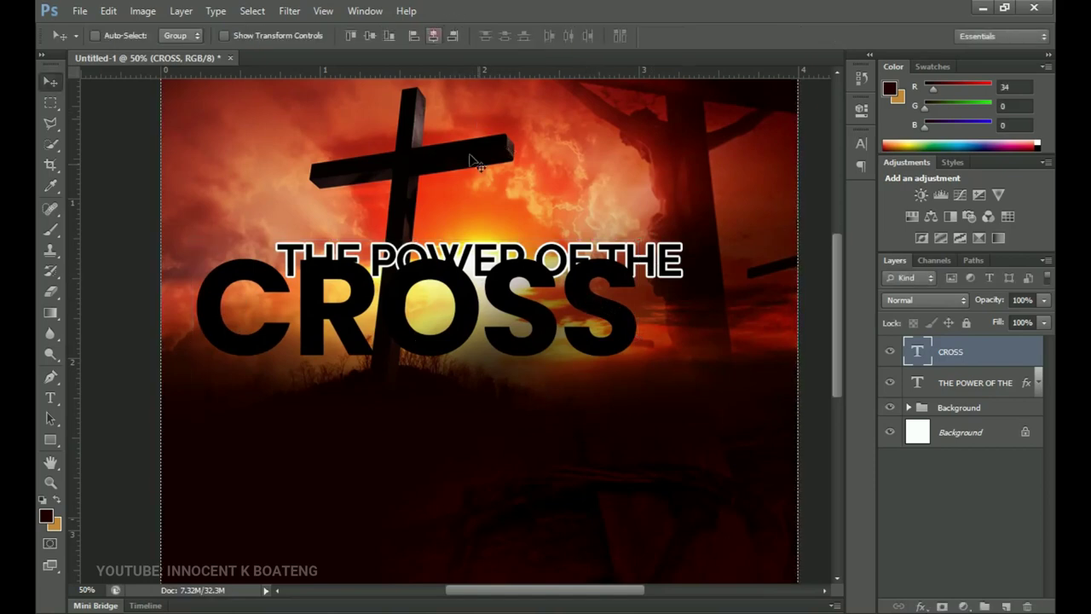
{"action": "key", "text": "ctrl+d"}
{"action": "left_click_drag", "start_coordinate": [565, 304], "coordinate": [565, 341]}
Step: Change the colour of the CROSS text to white
{"action": "key", "text": "t"}
{"action": "left_click", "coordinate": [537, 367]}
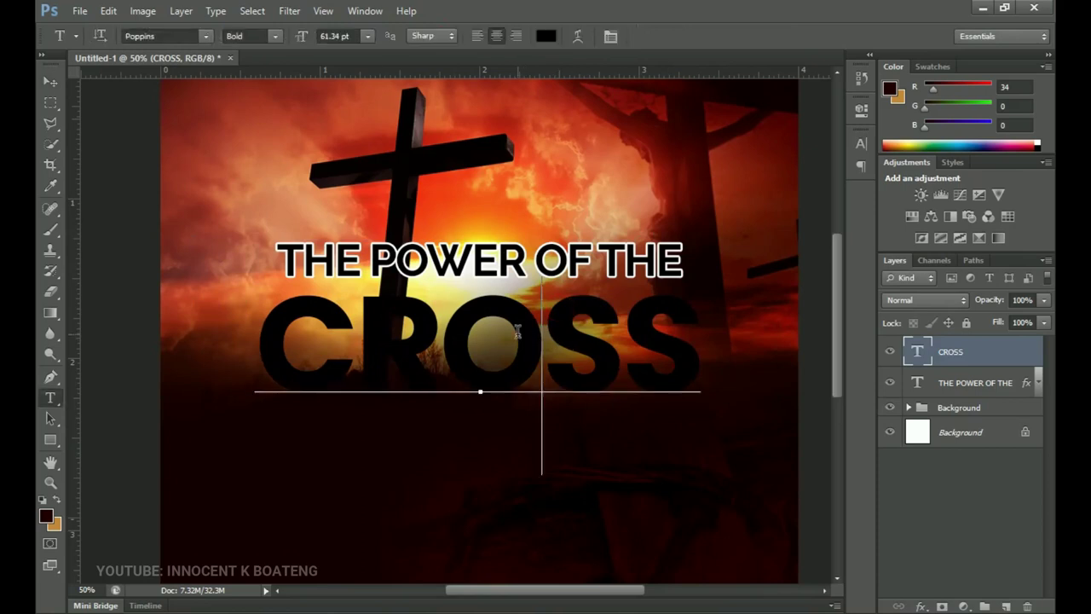
{"action": "key", "text": "ctrl+a"}
{"action": "left_click", "coordinate": [544, 35]}
{"action": "left_click_drag", "start_coordinate": [704, 324], "coordinate": [591, 128]}
{"action": "left_click", "coordinate": [989, 194]}
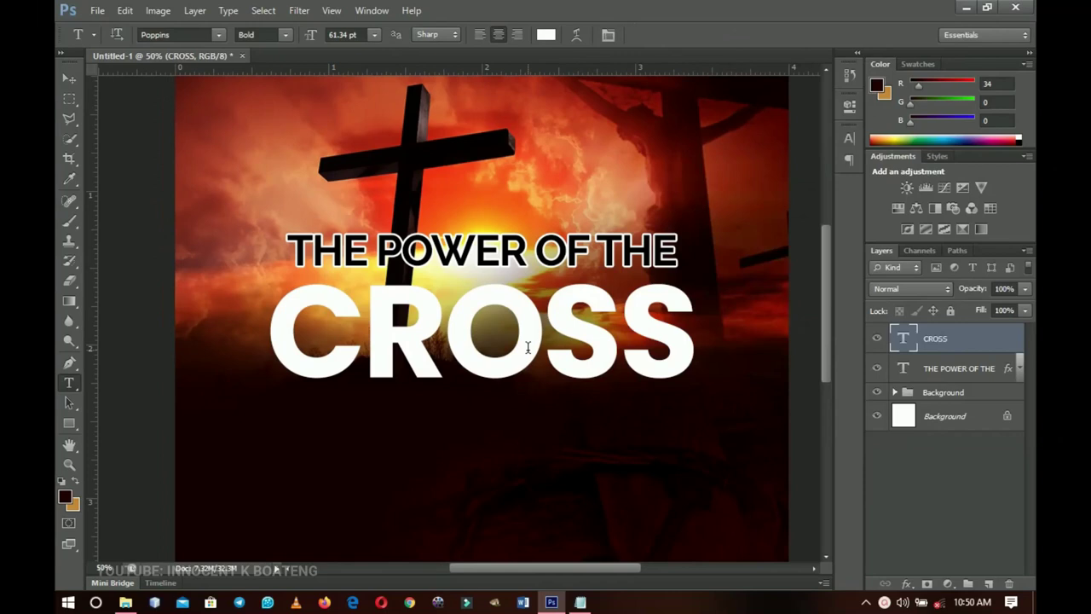
Step: Tighten the tracking of the CROSS text to -90
{"action": "left_click", "coordinate": [528, 347]}
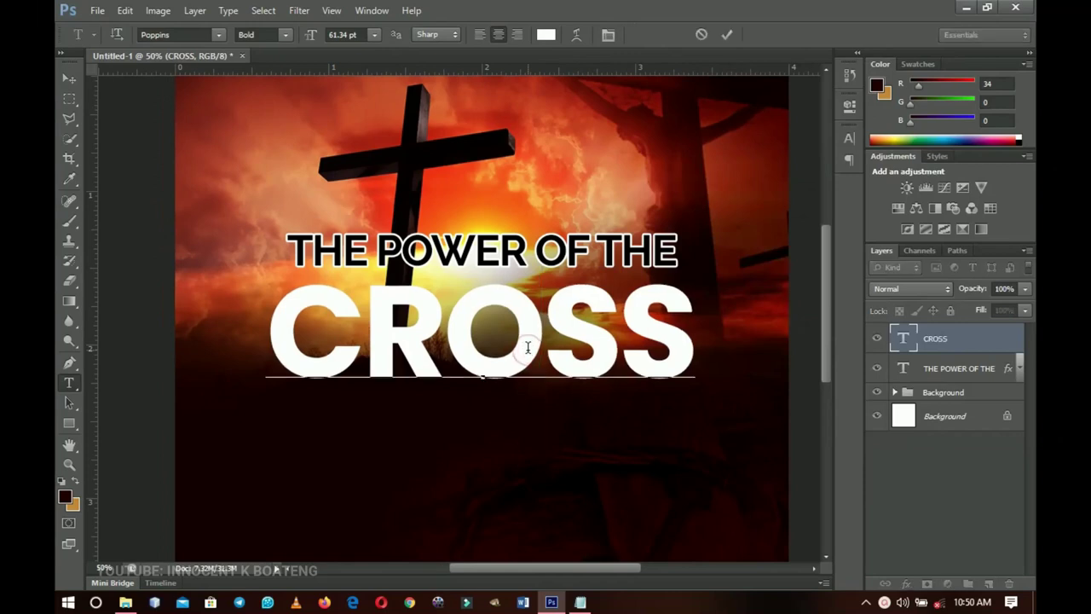
{"action": "key", "text": "ctrl+a"}
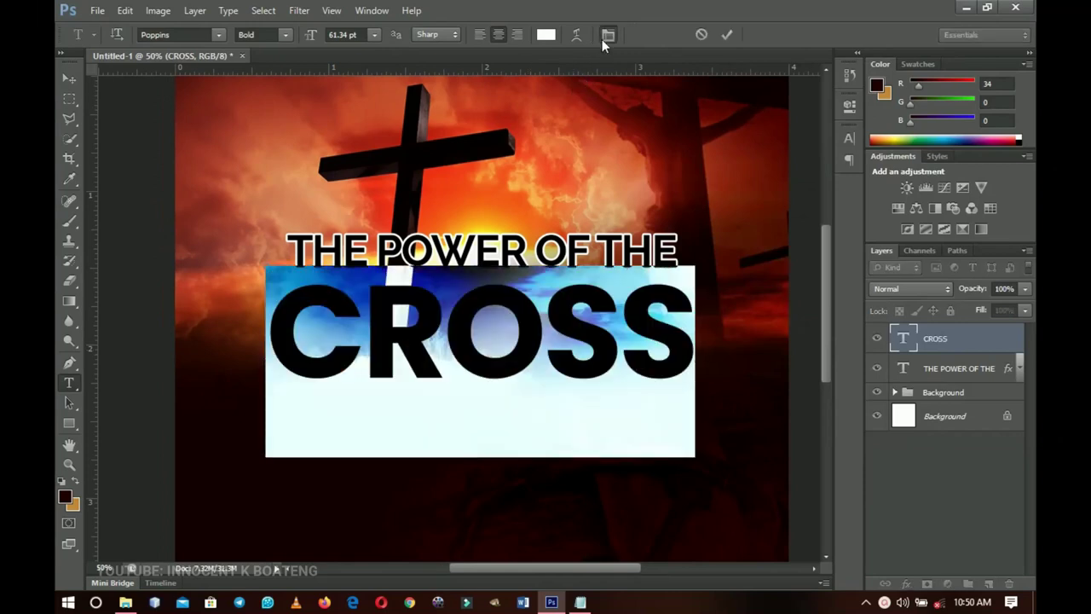
{"action": "left_click", "coordinate": [602, 39]}
{"action": "left_click", "coordinate": [788, 186]}
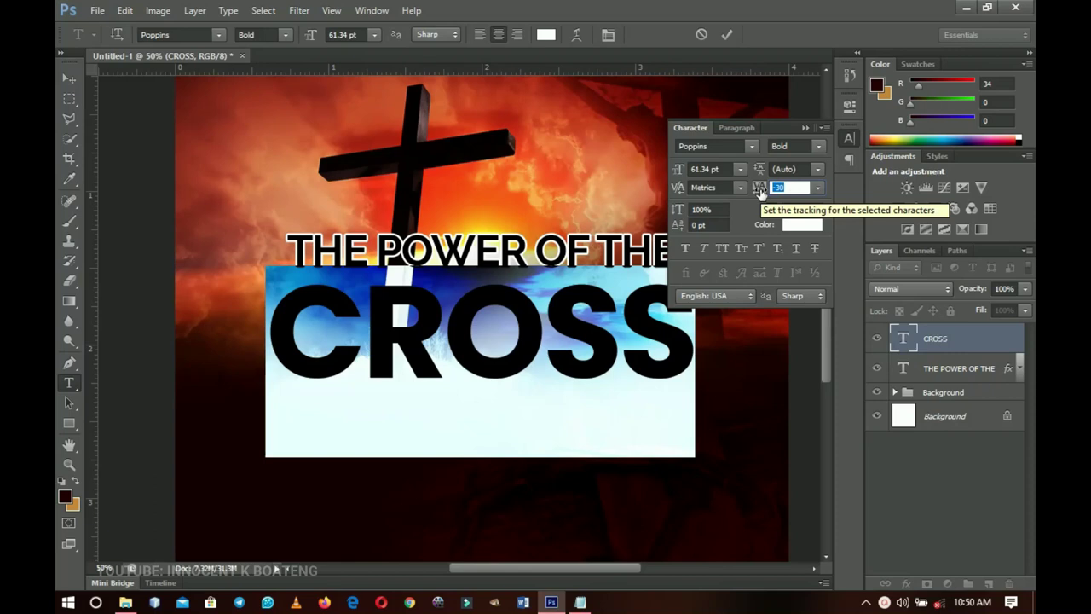
{"action": "type", "text": "-110"}
{"action": "key", "text": "Return"}
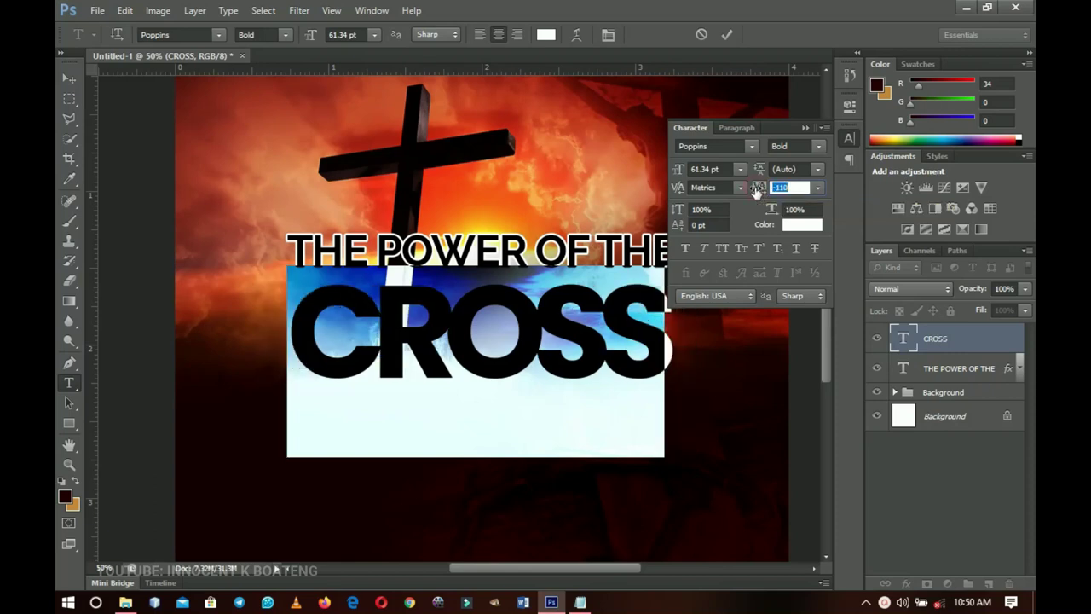
{"action": "key", "text": "Up"}
{"action": "key", "text": "Up"}
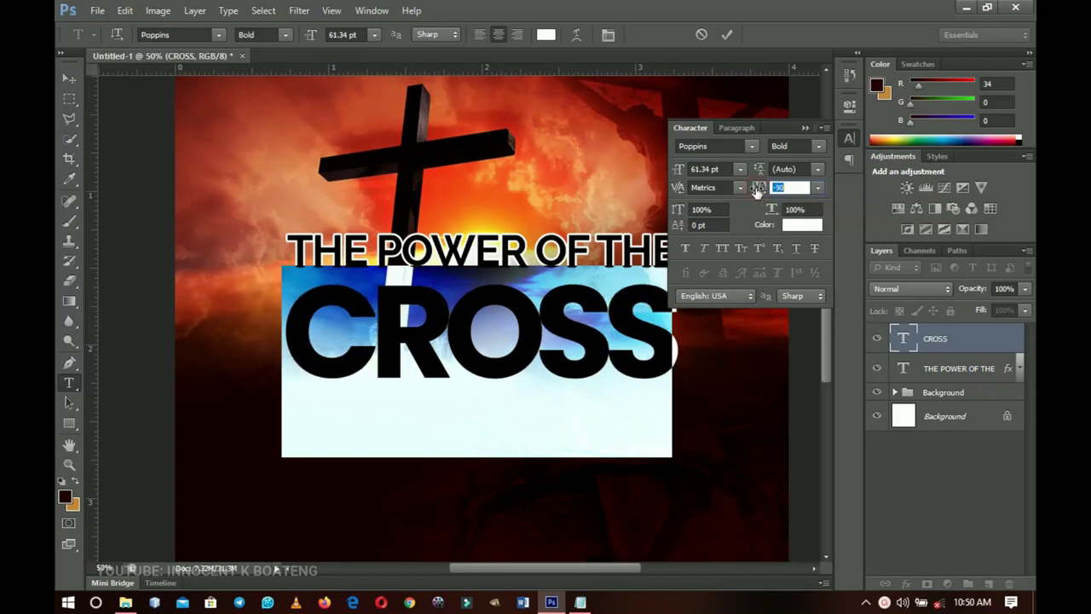
{"action": "left_click", "coordinate": [69, 78]}
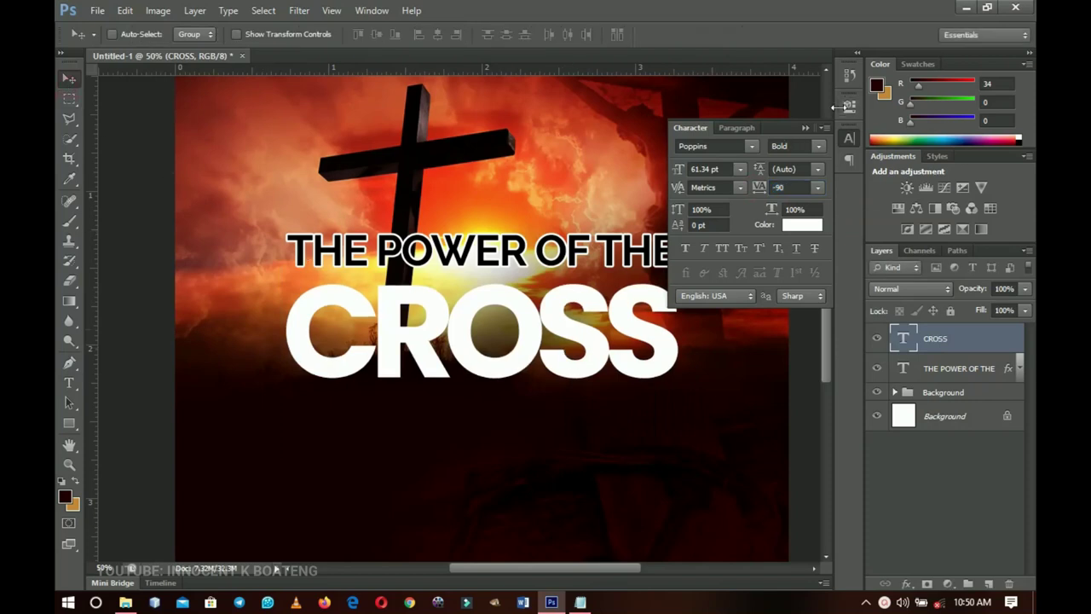
{"action": "left_click", "coordinate": [805, 127]}
Step: Scale the CROSS text about its centre to roughly 116%
{"action": "key", "text": "ctrl+t"}
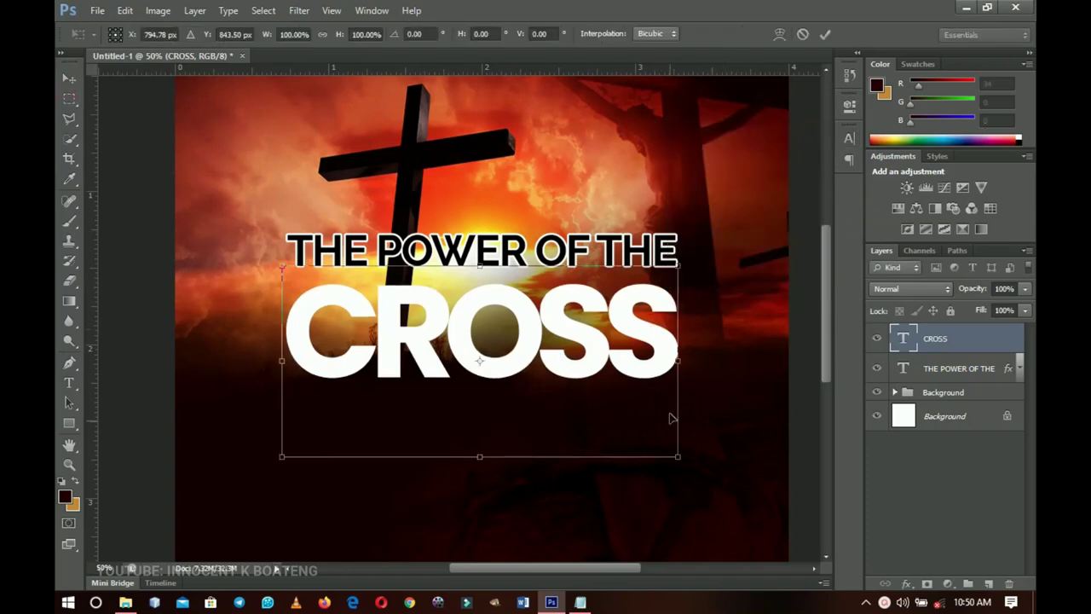
{"action": "left_click_drag", "start_coordinate": [676, 459], "coordinate": [710, 471]}
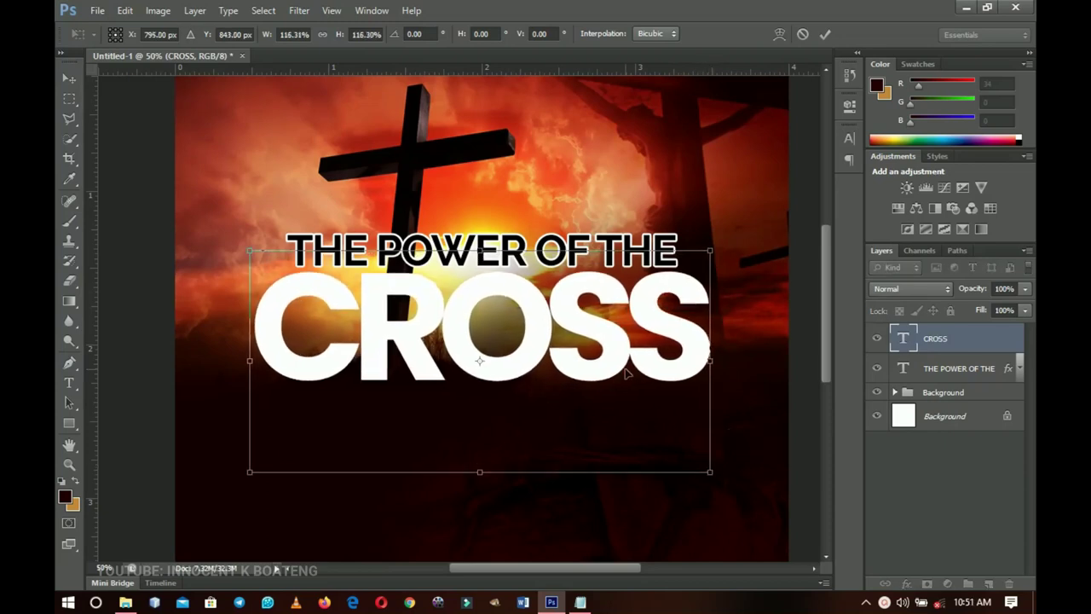
{"action": "key", "text": "Return"}
{"action": "scroll", "coordinate": [614, 372], "scroll_direction": "down", "scroll_amount": 3}
{"action": "scroll", "coordinate": [619, 324], "scroll_direction": "up", "scroll_amount": 1}
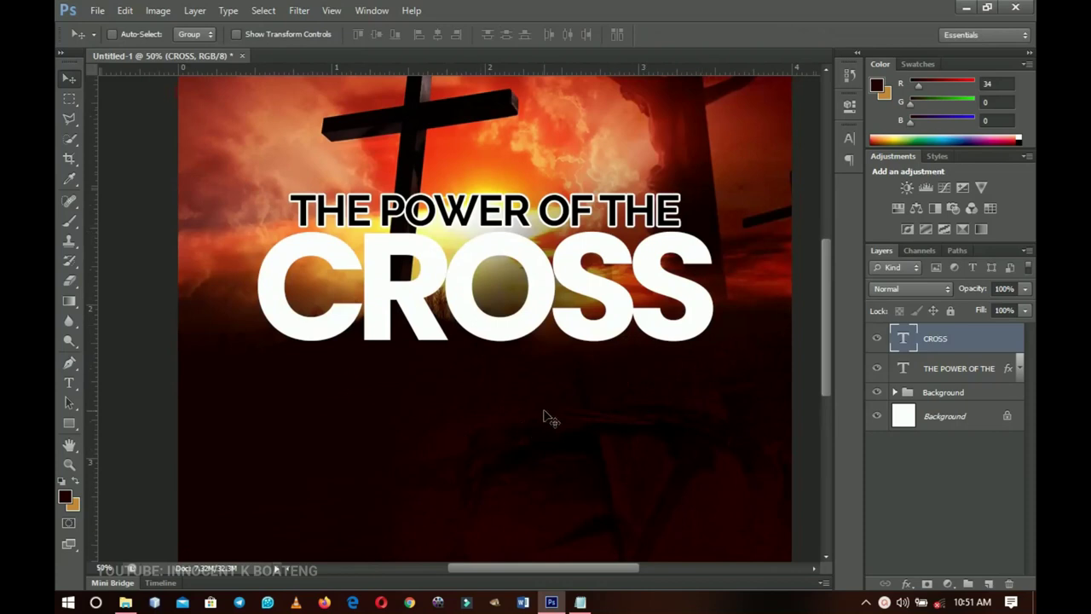
Step: Nudge the CROSS text slightly further down to widen its gap from THE POWER OF THE
{"action": "scroll", "coordinate": [550, 409], "scroll_direction": "down", "scroll_amount": 5}
{"action": "scroll", "coordinate": [550, 400], "scroll_direction": "up", "scroll_amount": 4}
{"action": "scroll", "coordinate": [550, 400], "scroll_direction": "up", "scroll_amount": 3}
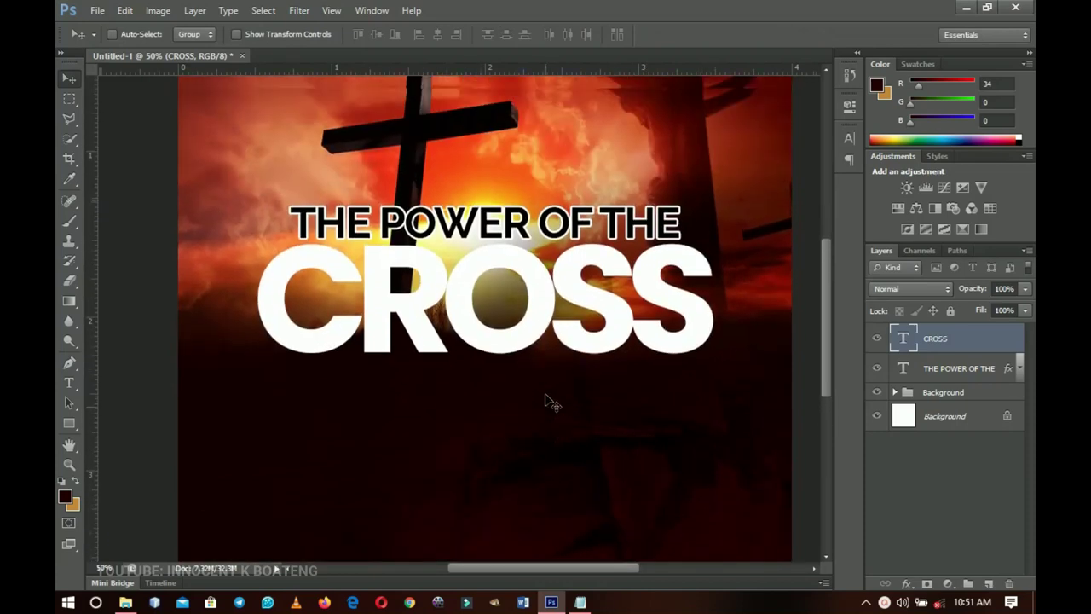
{"action": "key", "text": "Down"}
{"action": "key", "text": "Down"}
{"action": "key", "text": "Down"}
{"action": "key", "text": "Down"}
{"action": "key", "text": "Down"}
{"action": "key", "text": "Down"}
{"action": "key", "text": "Down"}
{"action": "key", "text": "Down"}
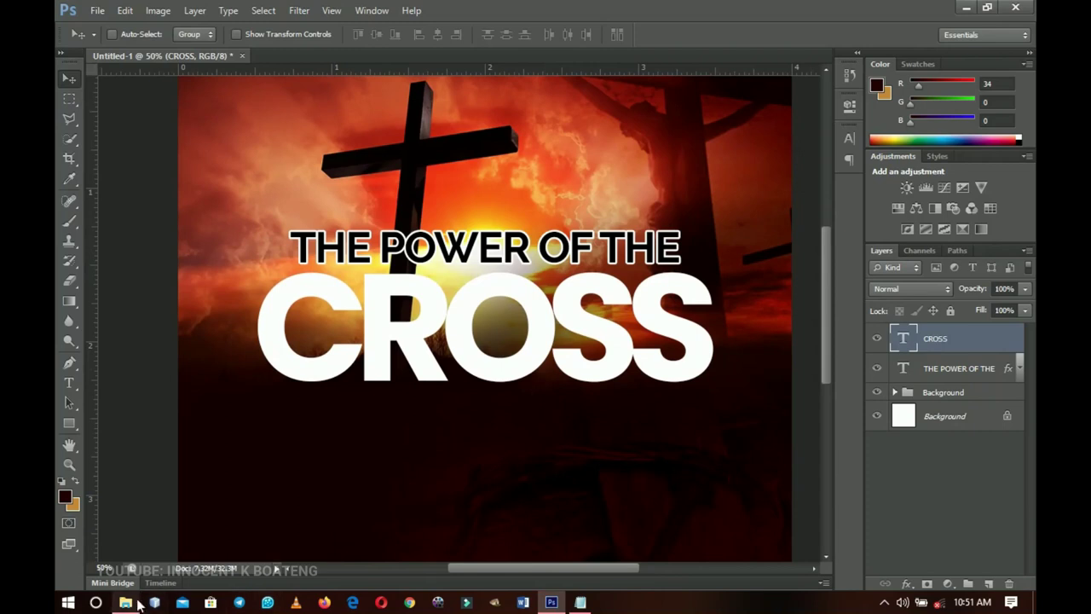
Step: Place the Holy-Week-Passion crown of thorns and nails photo over the CROSS text and clip it to that text layer
{"action": "left_click", "coordinate": [125, 601]}
{"action": "left_click_drag", "start_coordinate": [390, 181], "coordinate": [537, 432]}
{"action": "key", "text": "Return"}
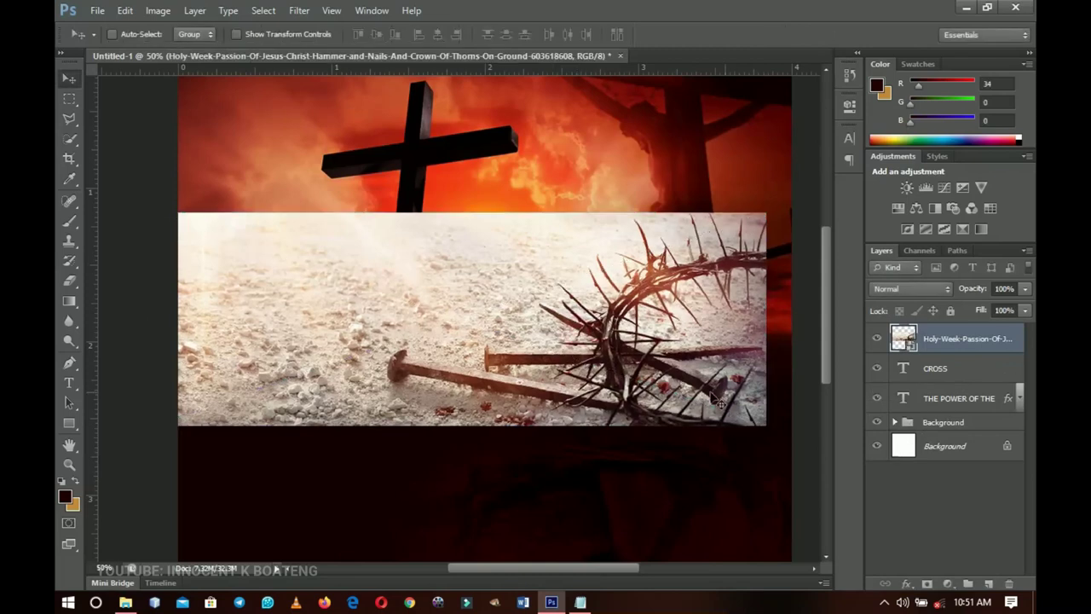
{"action": "right_click", "coordinate": [954, 340]}
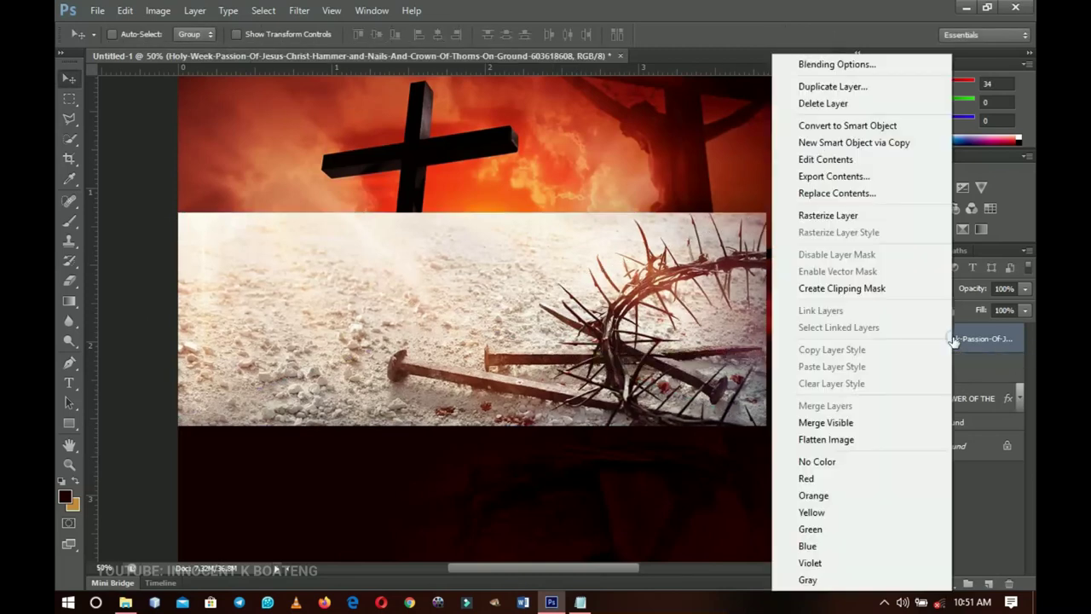
{"action": "left_click", "coordinate": [813, 290]}
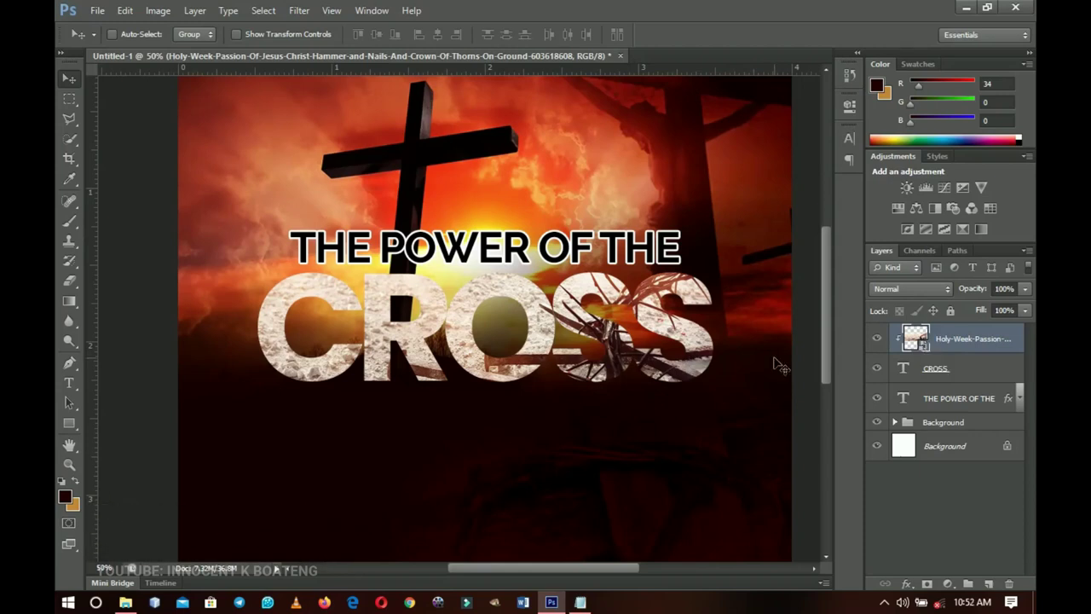
Step: Rasterize the clipped crown of thorns photo and deepen its shadows with Levels, setting the black input to 53
{"action": "right_click", "coordinate": [960, 334]}
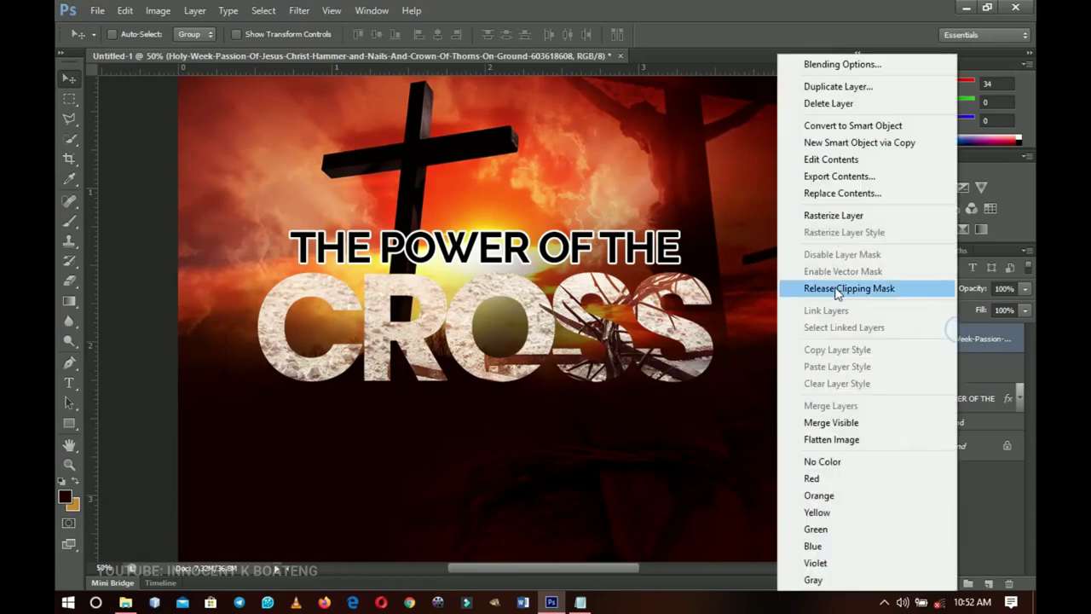
{"action": "left_click", "coordinate": [835, 215]}
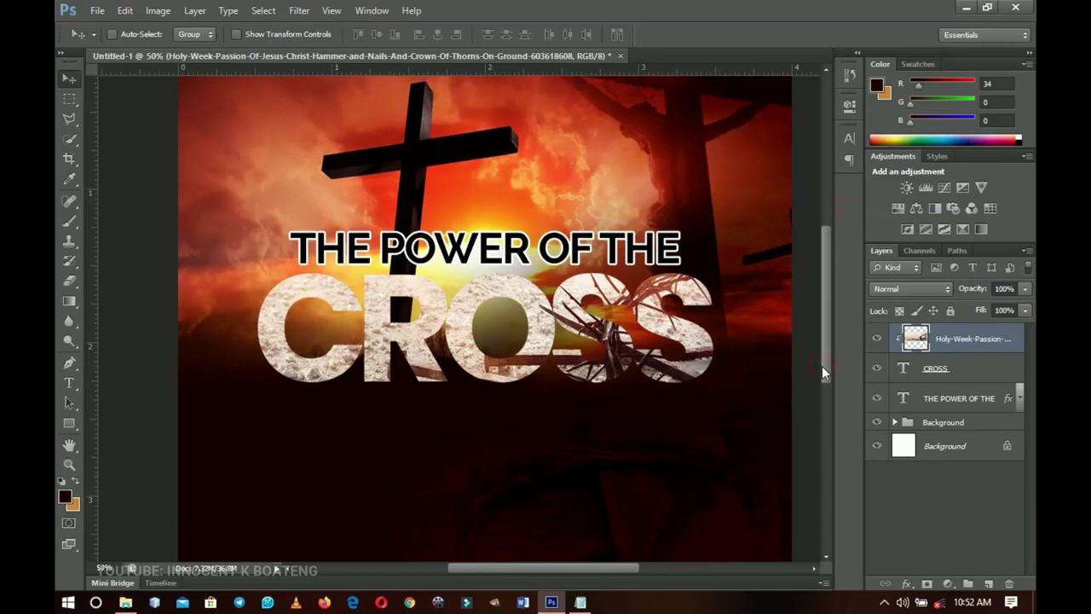
{"action": "key", "text": "ctrl+l"}
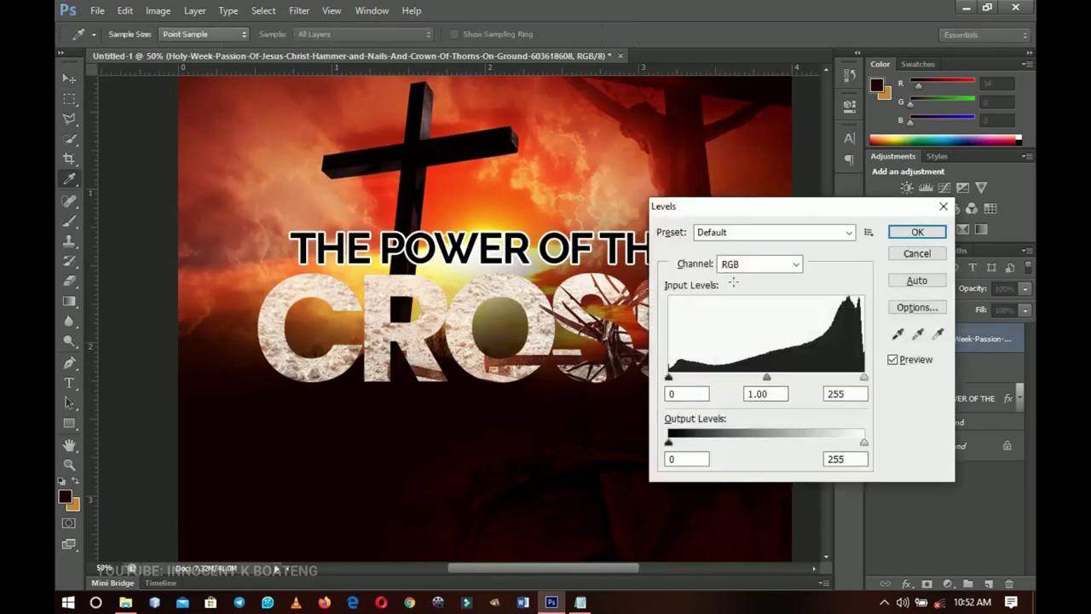
{"action": "left_click_drag", "start_coordinate": [693, 210], "coordinate": [683, 189]}
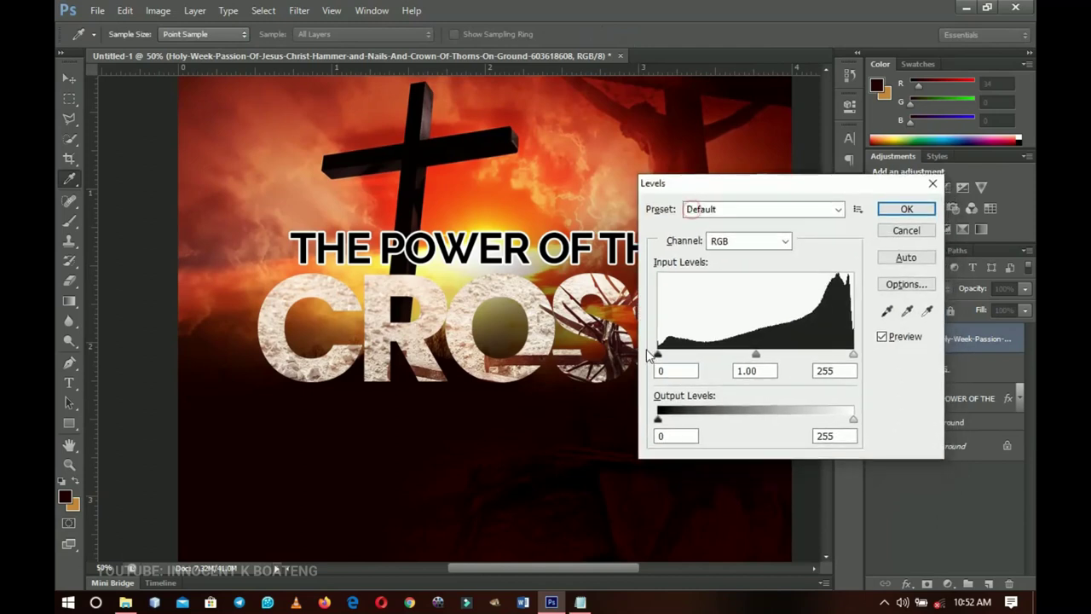
{"action": "left_click_drag", "start_coordinate": [657, 354], "coordinate": [701, 364]}
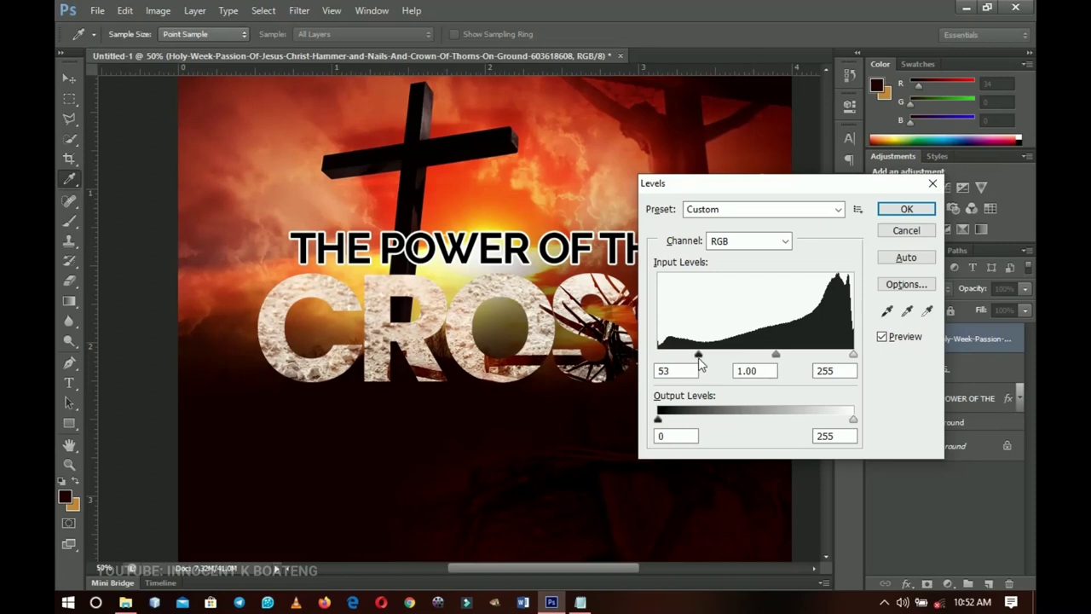
{"action": "left_click", "coordinate": [906, 208]}
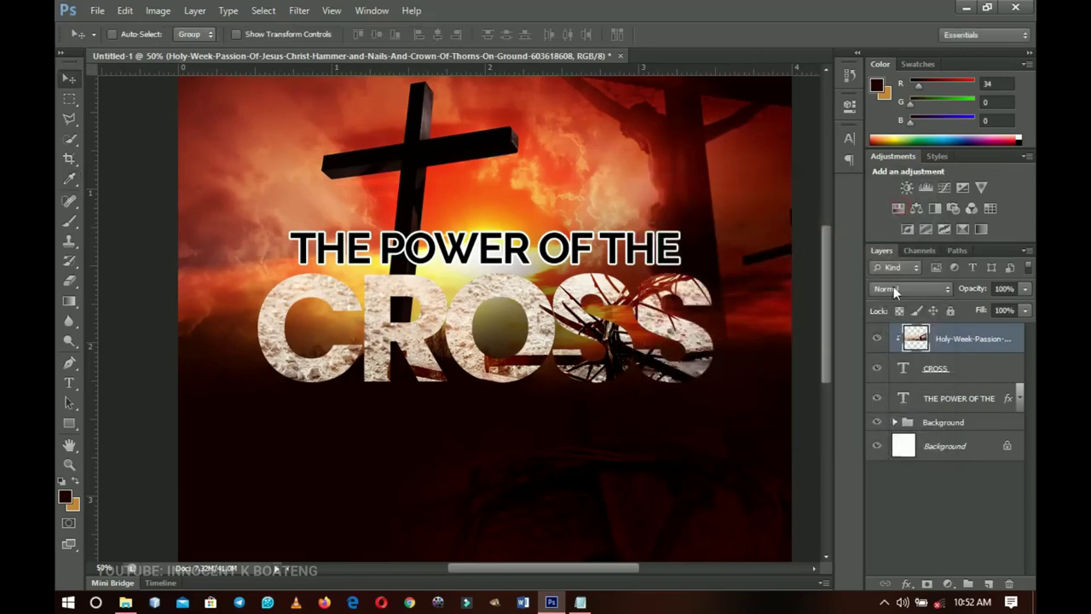
Step: Give the CROSS text an outer glow in colour fd6100 with a size of 81 px, plus an inner shadow
{"action": "left_click", "coordinate": [951, 372]}
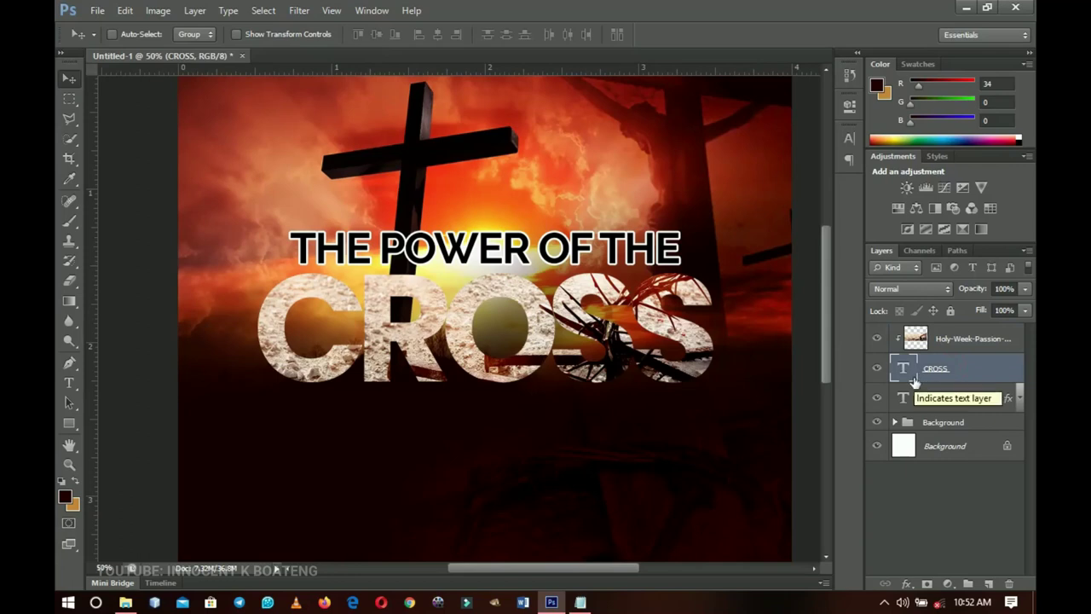
{"action": "right_click", "coordinate": [985, 371]}
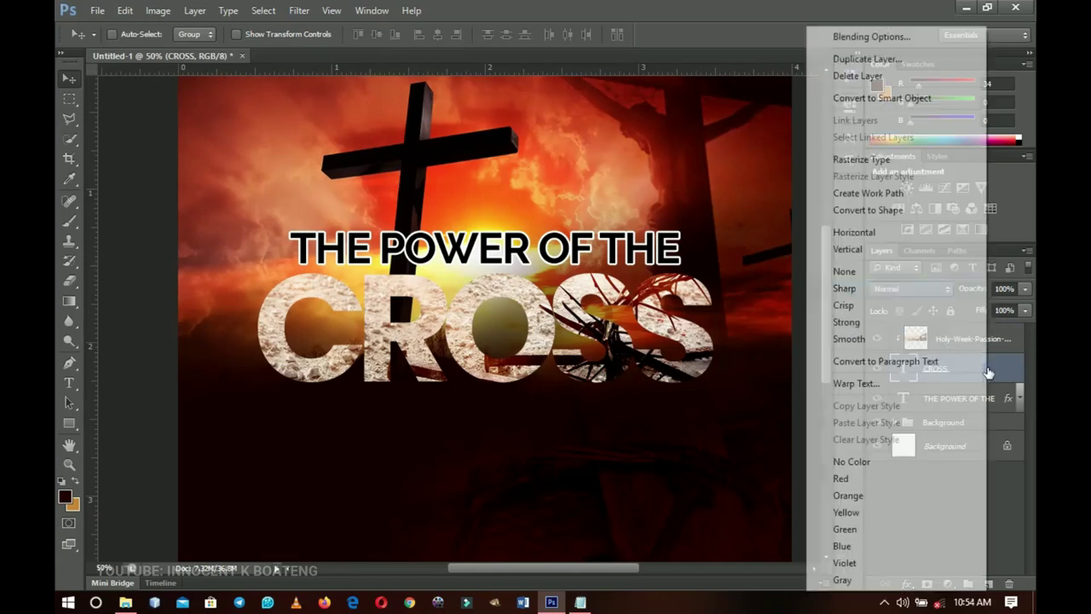
{"action": "left_click", "coordinate": [835, 37]}
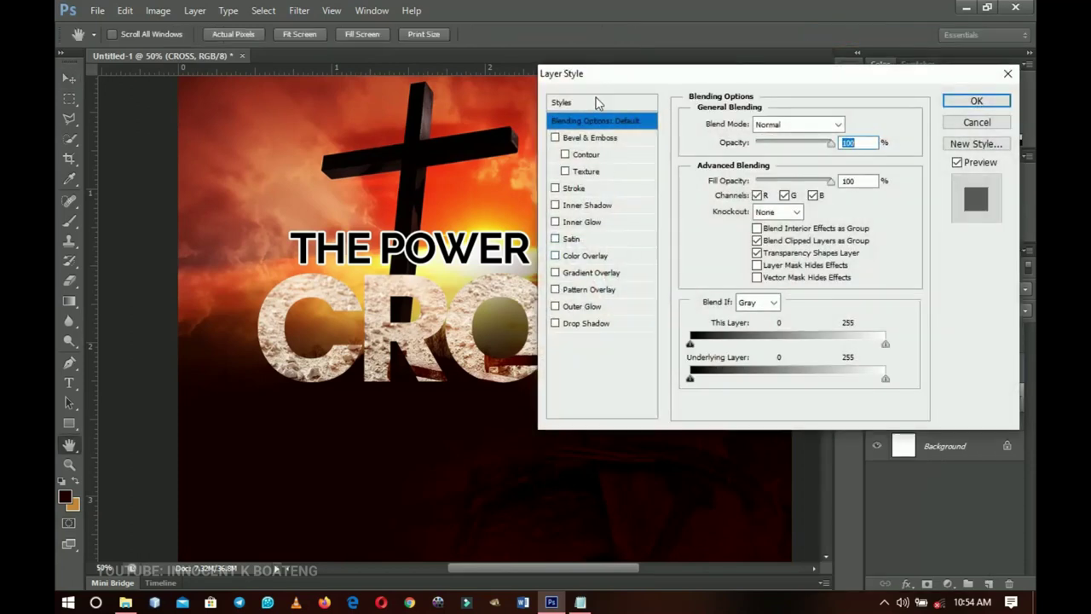
{"action": "left_click", "coordinate": [588, 308]}
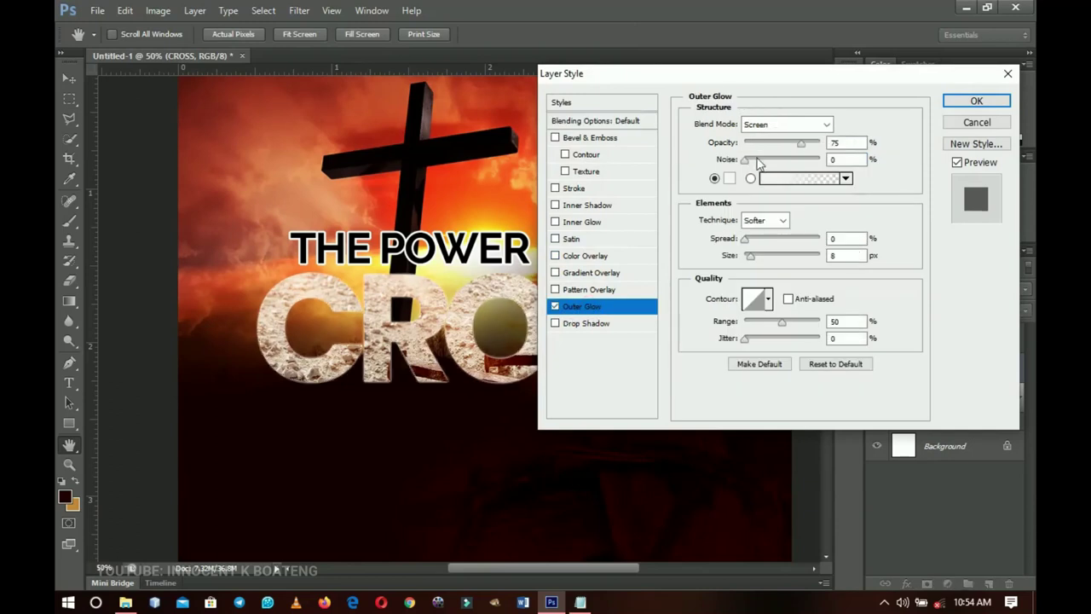
{"action": "left_click", "coordinate": [728, 178]}
{"action": "left_click", "coordinate": [876, 403]}
{"action": "type", "text": "fd6100"}
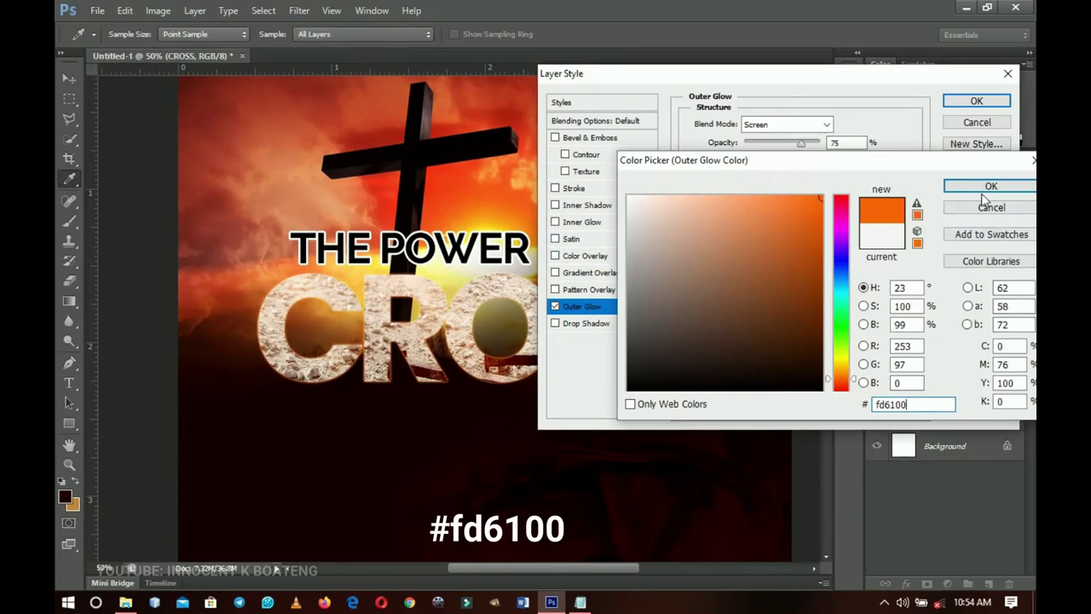
{"action": "left_click", "coordinate": [987, 187]}
{"action": "left_click_drag", "start_coordinate": [752, 256], "coordinate": [773, 264]}
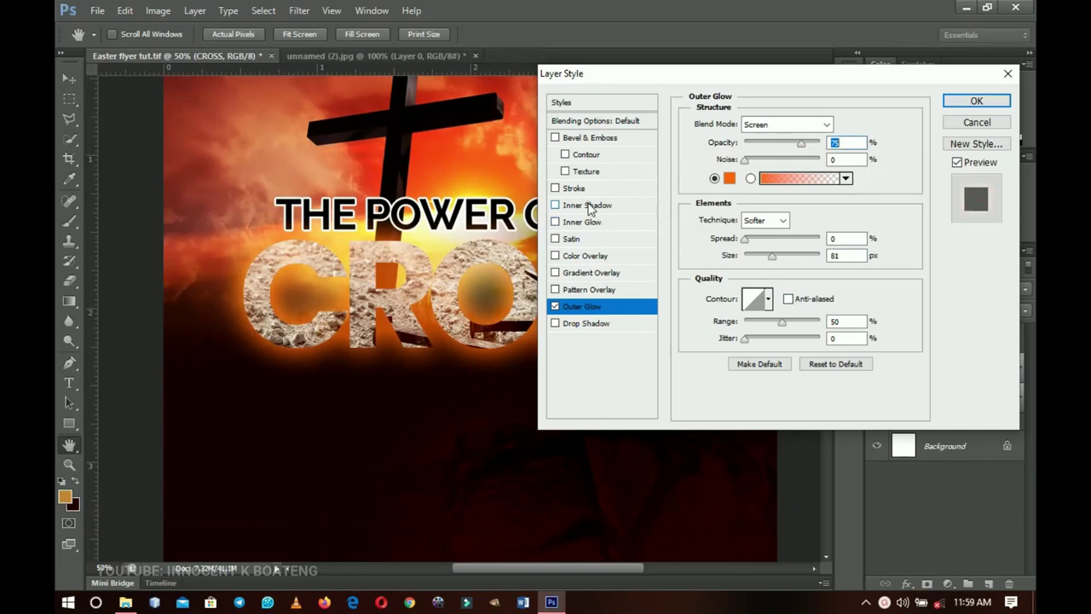
{"action": "left_click", "coordinate": [588, 206]}
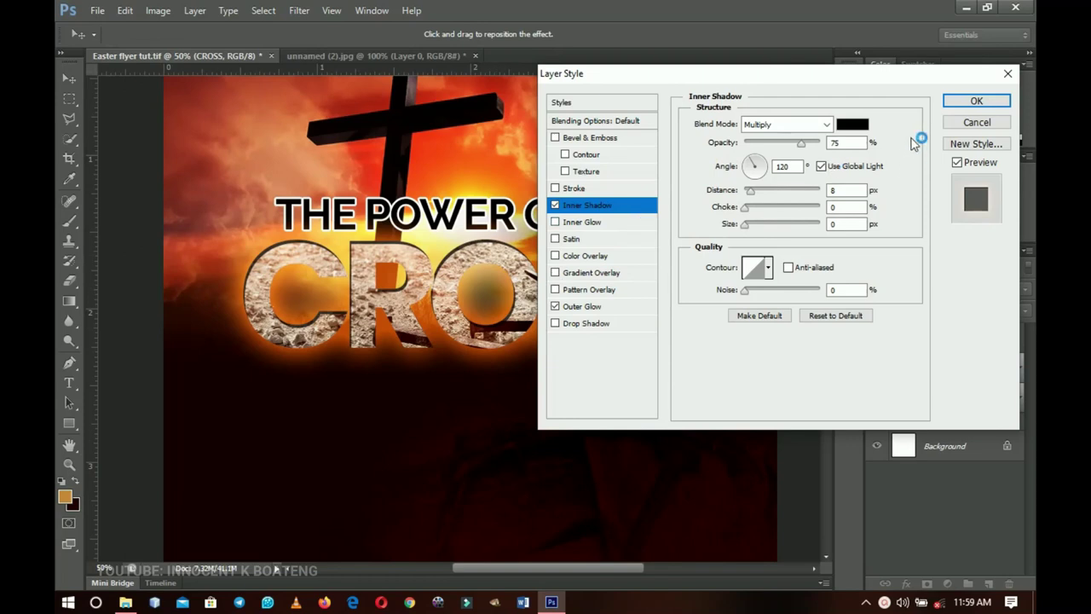
{"action": "left_click", "coordinate": [976, 100]}
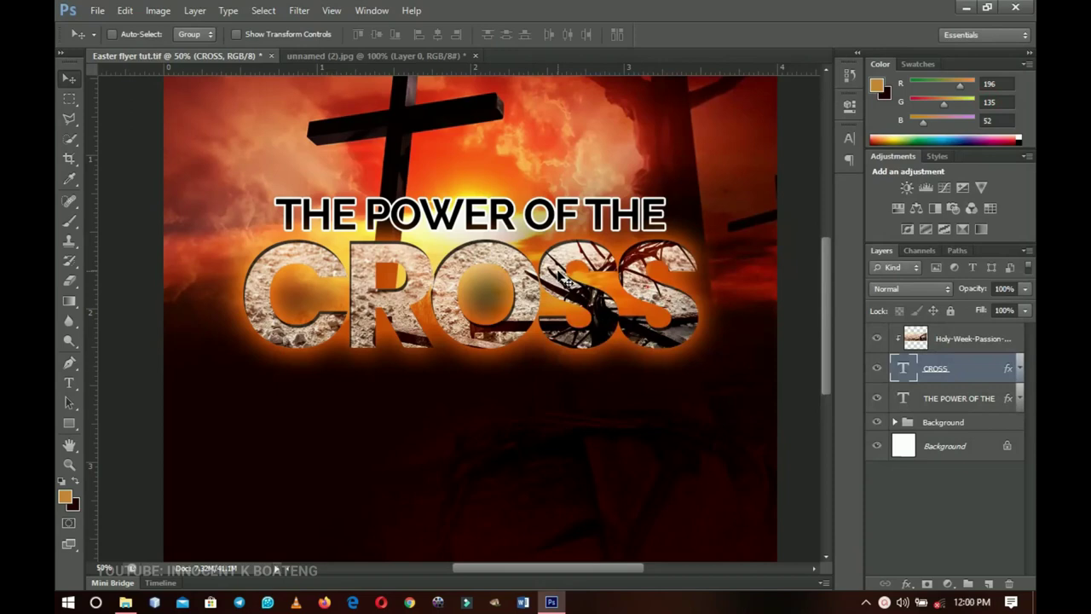
Step: Bring the sunlit cross picture from unnamed (2).jpg into the flyer above THE POWER OF THE layer, positioned behind the O of CROSS
{"action": "left_click", "coordinate": [386, 235], "text": "ctrl"}
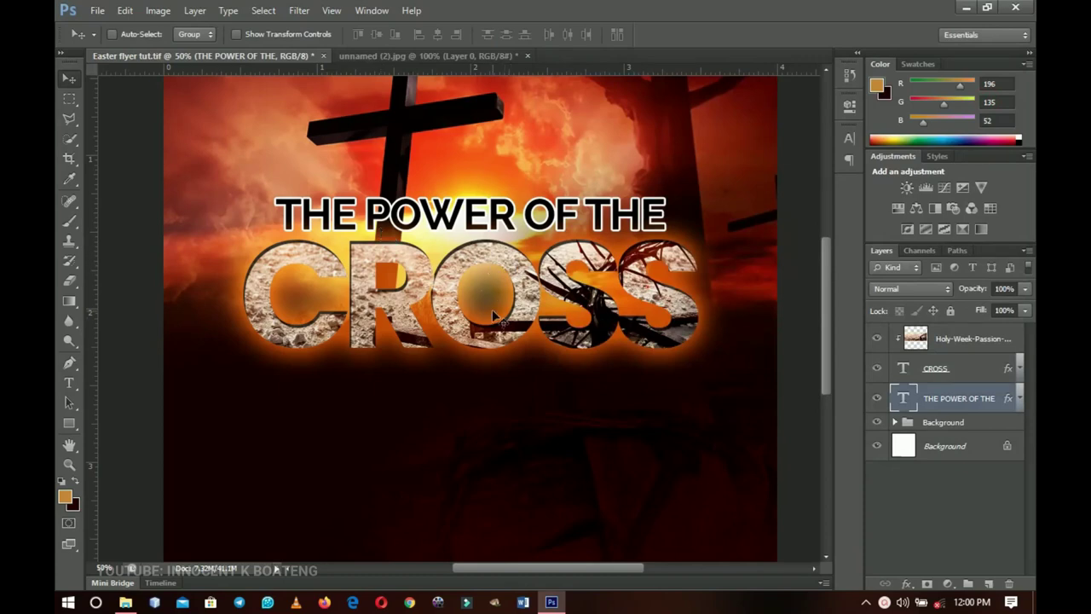
{"action": "left_click", "coordinate": [462, 54]}
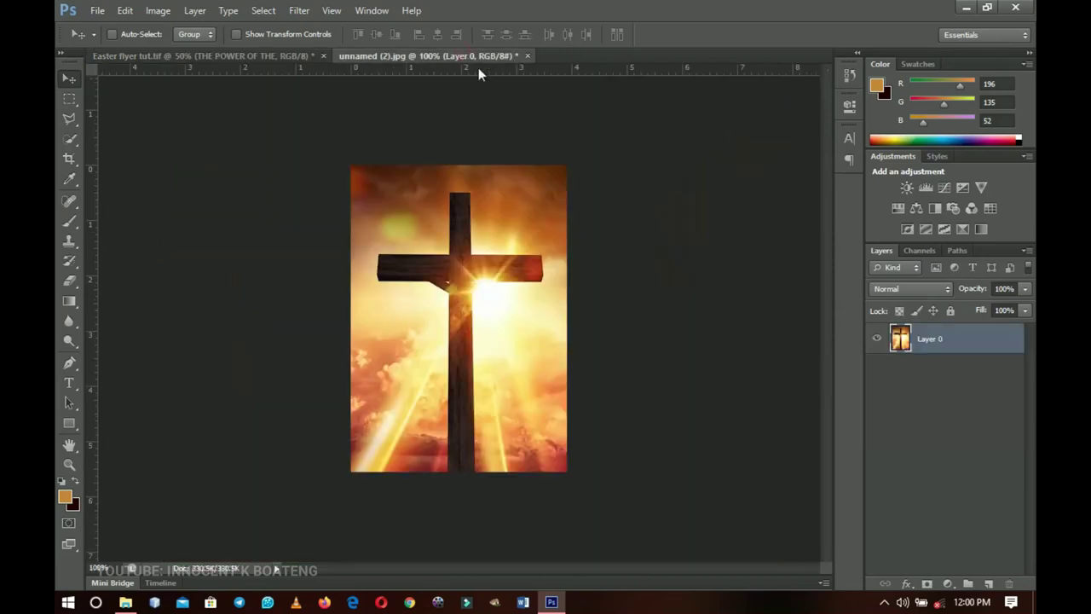
{"action": "key", "text": "alt+Tab"}
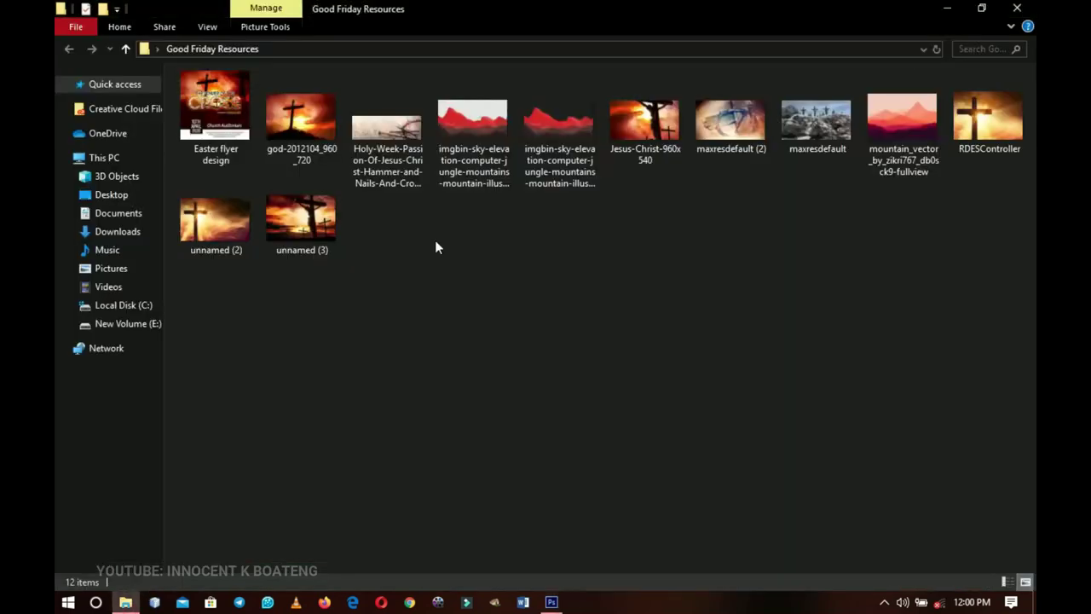
{"action": "left_click", "coordinate": [231, 227]}
{"action": "left_click", "coordinate": [551, 602]}
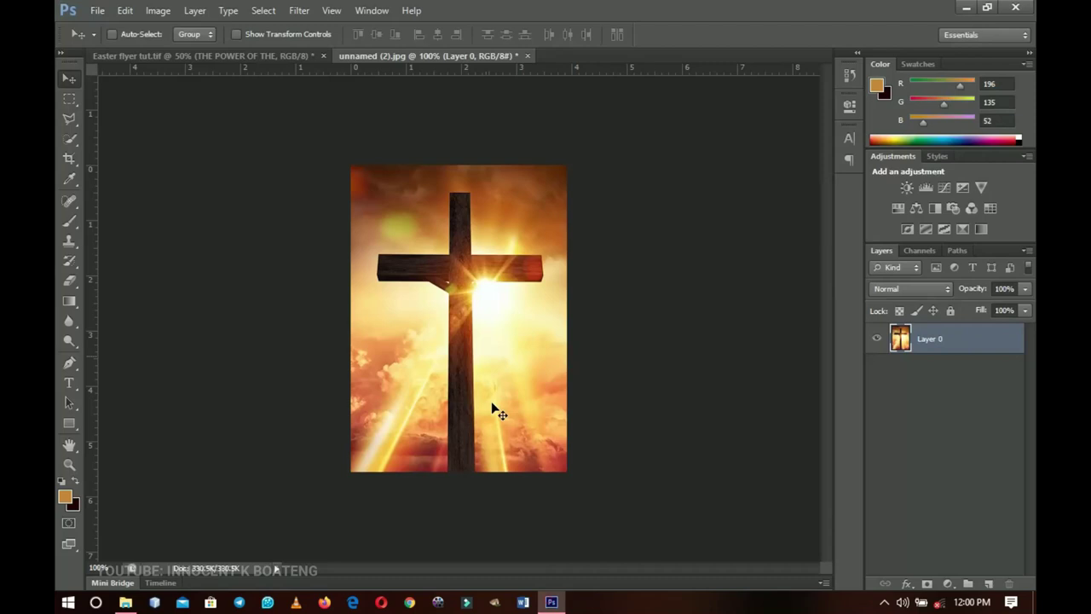
{"action": "mouse_move", "coordinate": [505, 329]}
{"action": "left_mouse_down"}
{"action": "mouse_move", "coordinate": [294, 56]}
{"action": "mouse_move", "coordinate": [451, 330]}
{"action": "mouse_move", "coordinate": [492, 308]}
{"action": "mouse_move", "coordinate": [526, 311]}
{"action": "mouse_move", "coordinate": [492, 318]}
{"action": "left_mouse_up"}
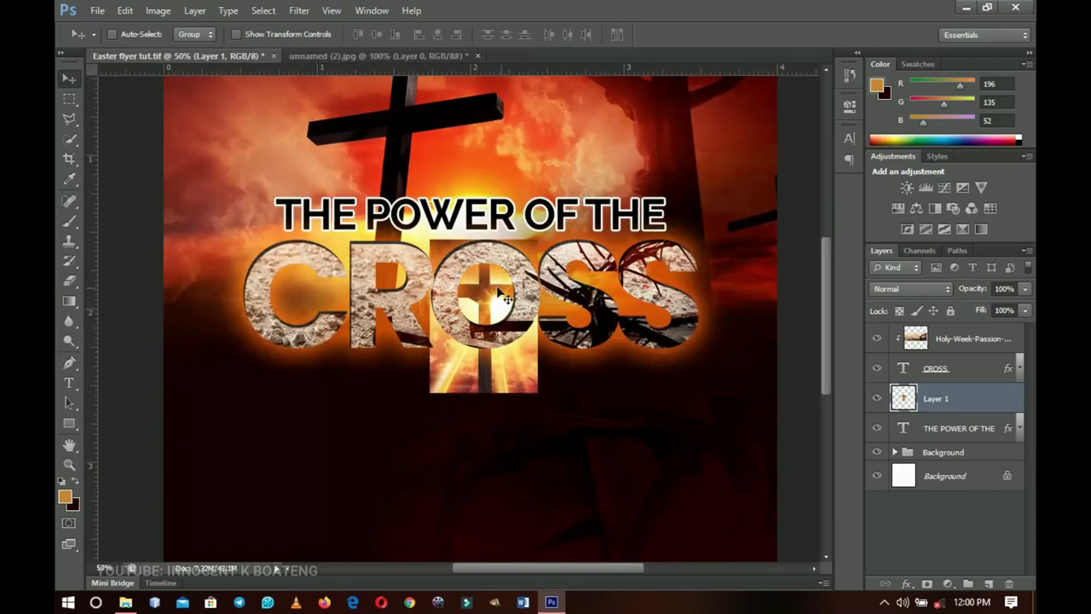
Step: Scale the sunlit cross picture down about its centre so the cross fits inside the O
{"action": "key", "text": "ctrl+t"}
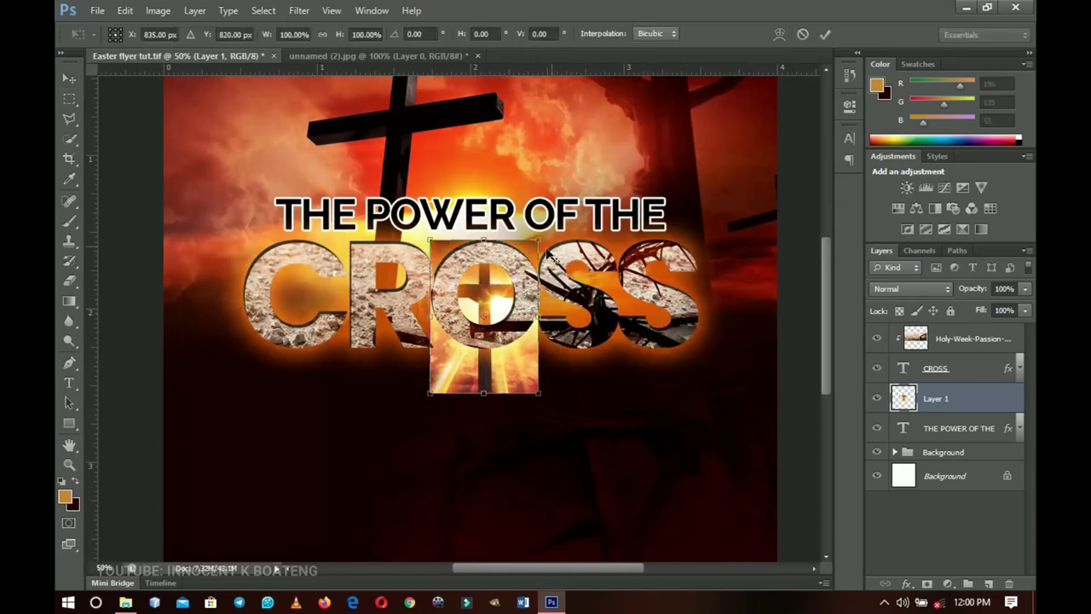
{"action": "left_click_drag", "start_coordinate": [538, 244], "coordinate": [525, 255]}
{"action": "key", "text": "Return"}
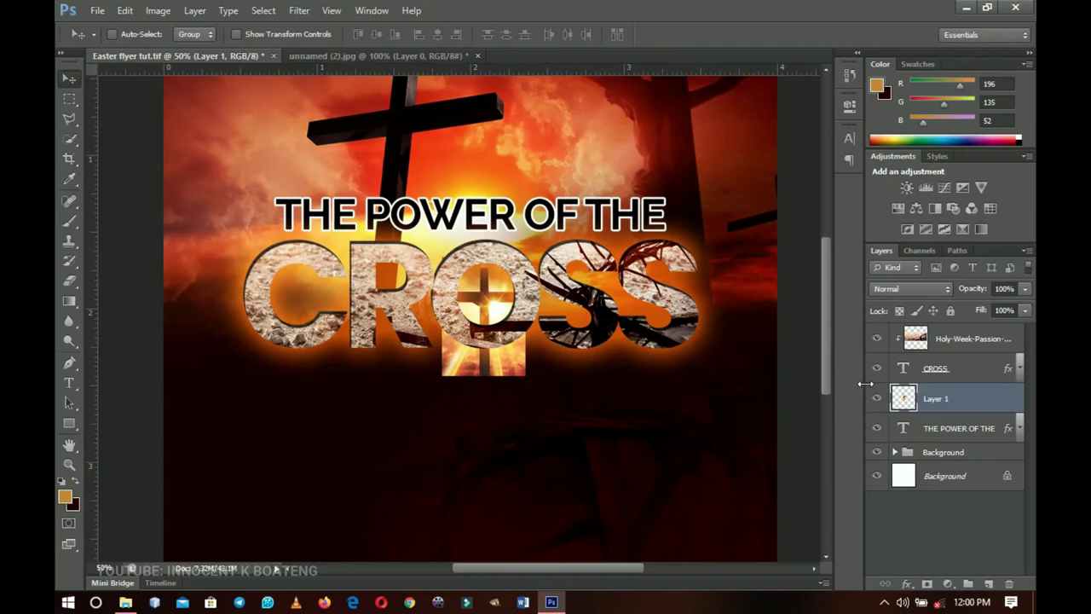
Step: Darken the sunlit cross picture with Levels, setting the black input to 27
{"action": "key", "text": "ctrl+l"}
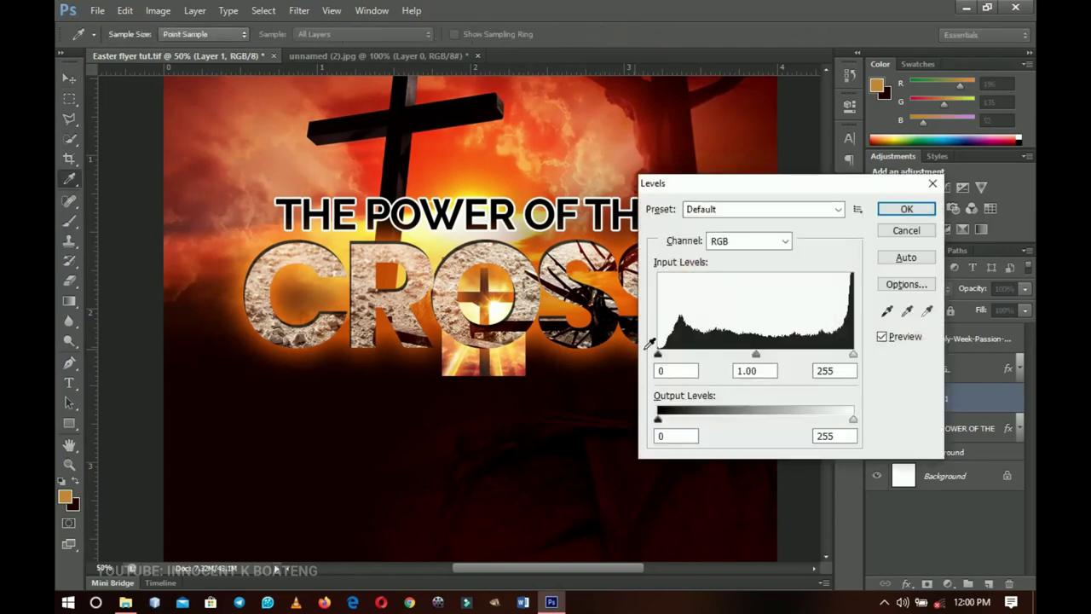
{"action": "left_click_drag", "start_coordinate": [658, 355], "coordinate": [681, 359]}
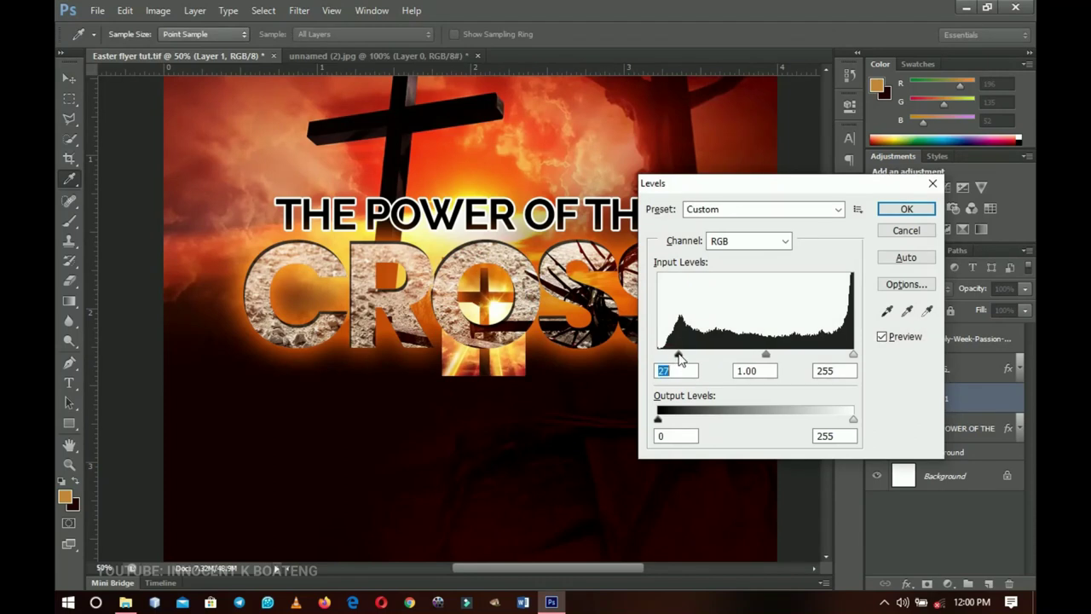
{"action": "left_click", "coordinate": [906, 209]}
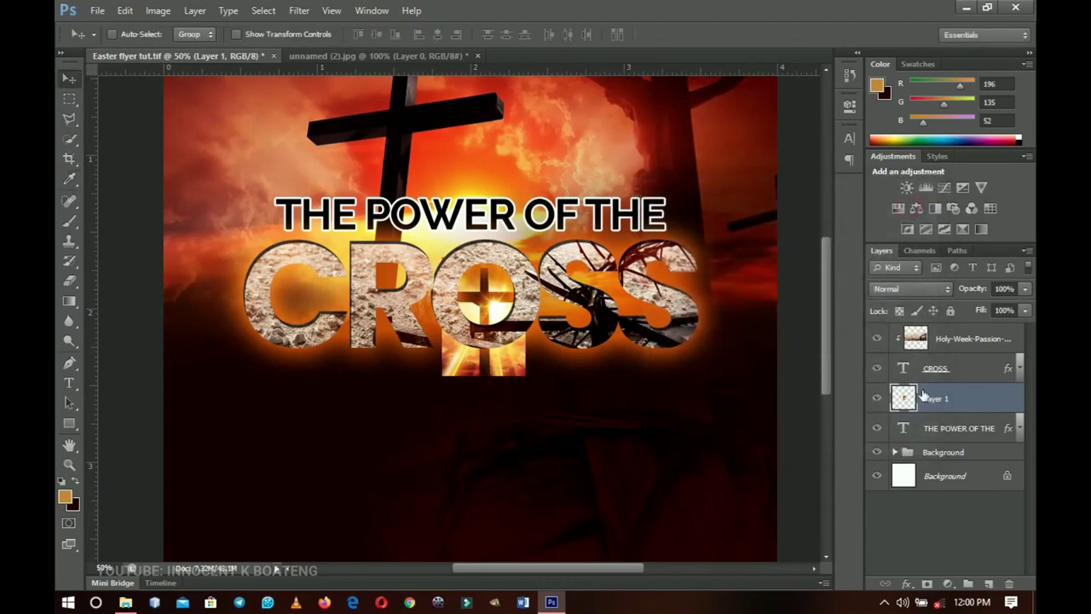
Step: Erase the parts of the sunlit cross picture that extend outside the O, using a size 250 eraser
{"action": "key", "text": "e"}
{"action": "left_click_drag", "start_coordinate": [512, 378], "coordinate": [545, 375]}
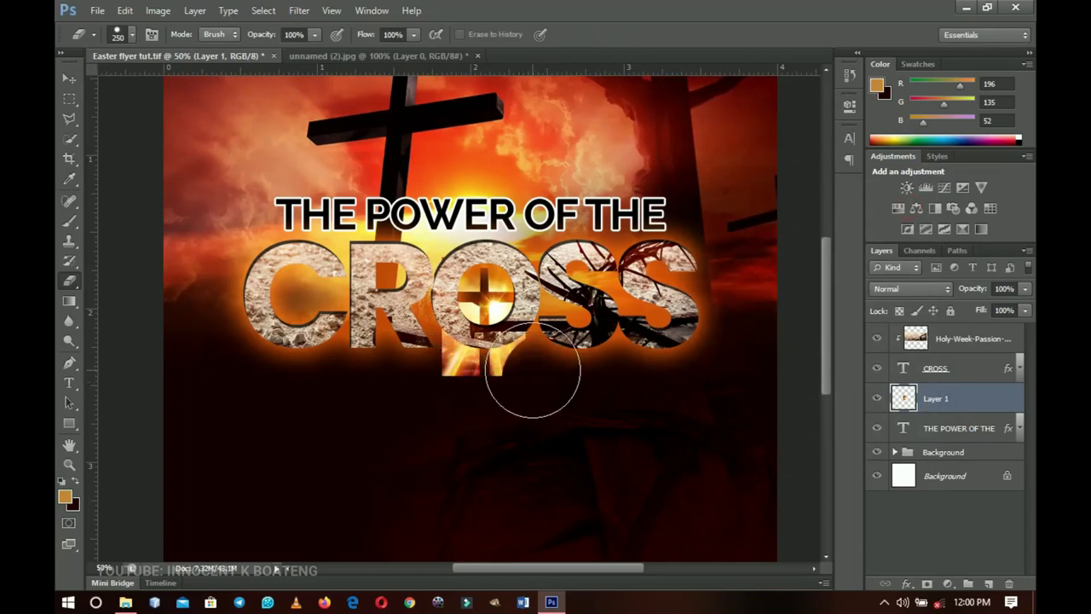
{"action": "mouse_move", "coordinate": [531, 373]}
{"action": "left_mouse_down"}
{"action": "mouse_move", "coordinate": [490, 388]}
{"action": "mouse_move", "coordinate": [437, 369]}
{"action": "left_mouse_up"}
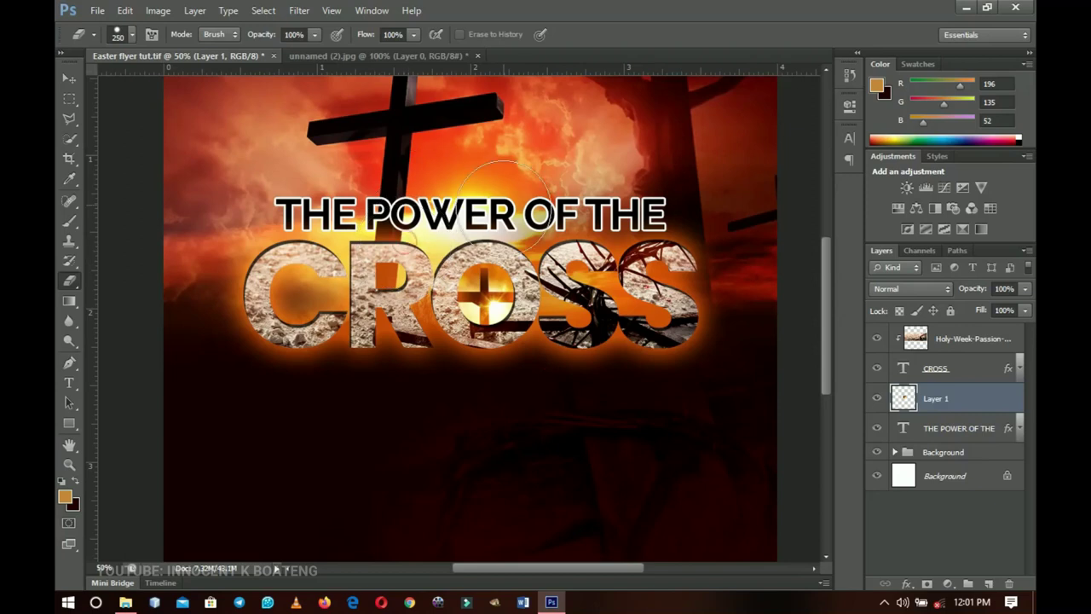
{"action": "left_click", "coordinate": [75, 83]}
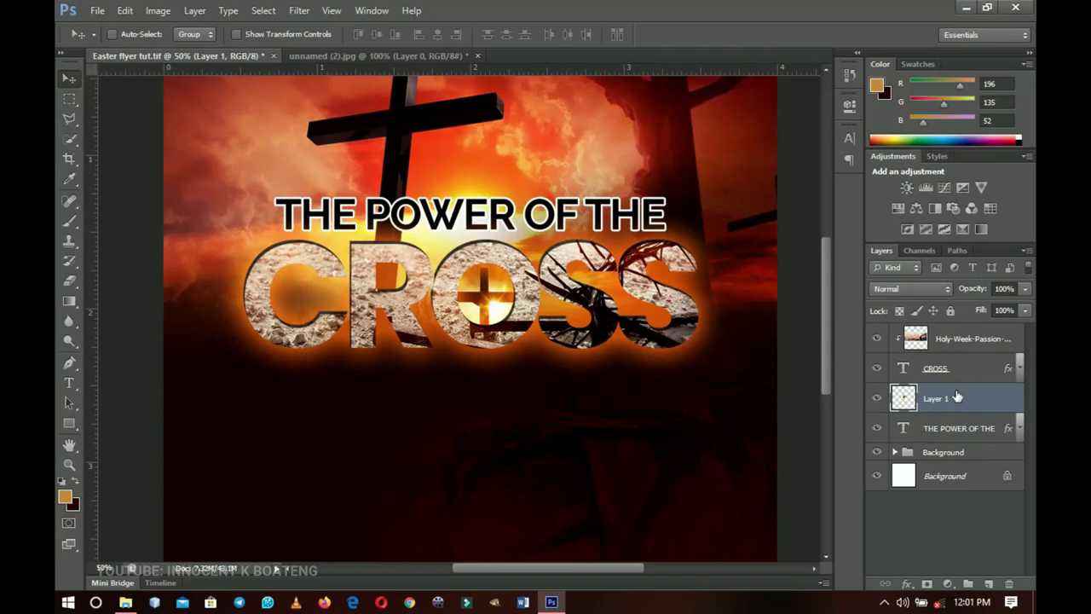
Step: Draw a thin horizontal rectangle about 296 by 6 px below CROSS, above the clipped Holy-Week photo layer
{"action": "scroll", "coordinate": [620, 315], "scroll_direction": "down", "scroll_amount": 3}
{"action": "scroll", "coordinate": [624, 315], "scroll_direction": "up", "scroll_amount": 2}
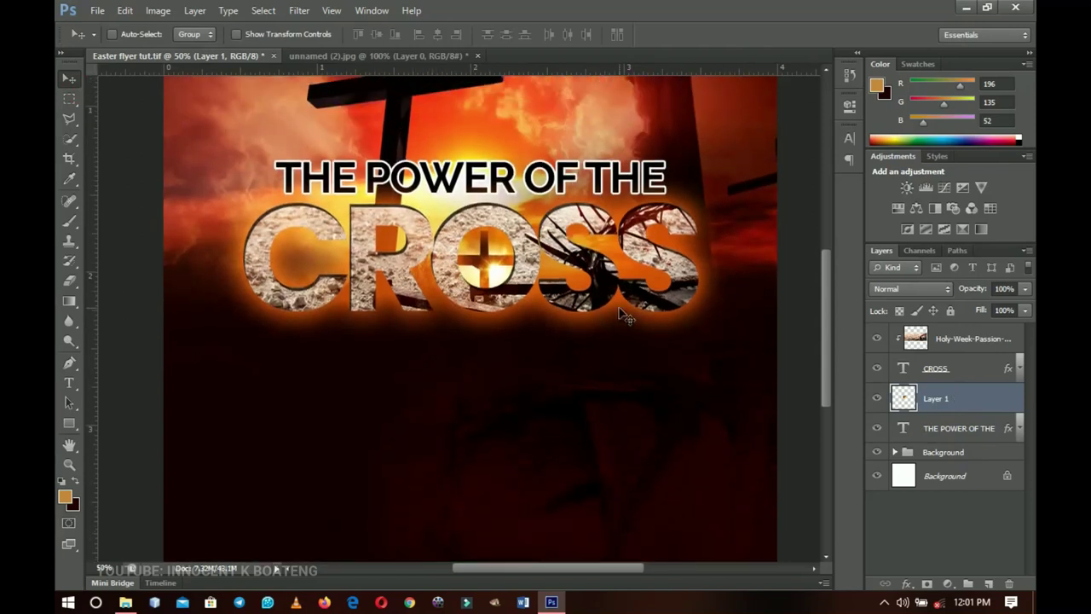
{"action": "key", "text": "u"}
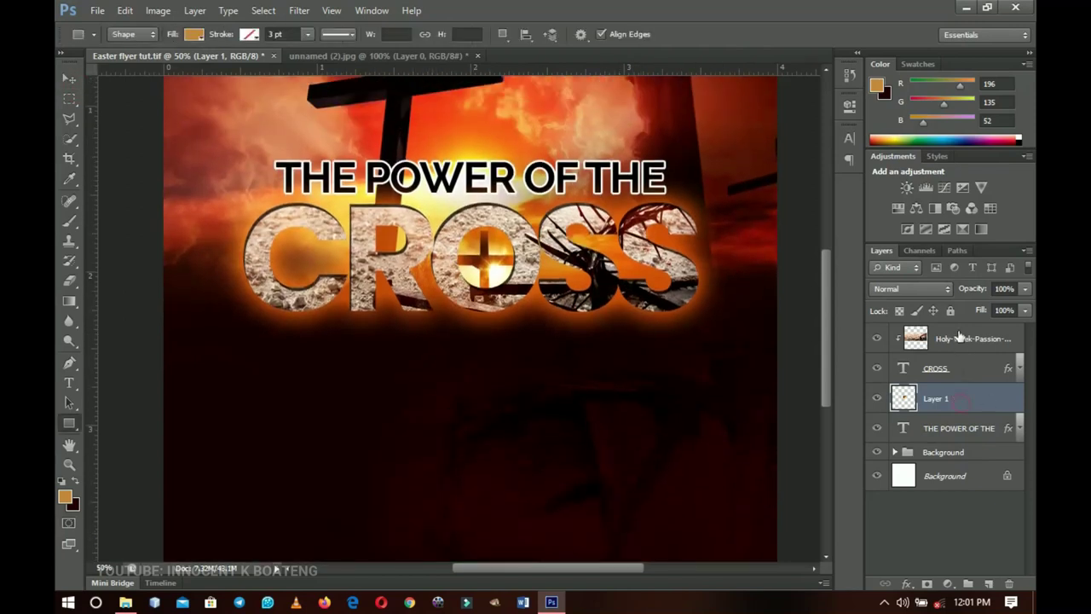
{"action": "left_click", "coordinate": [961, 338]}
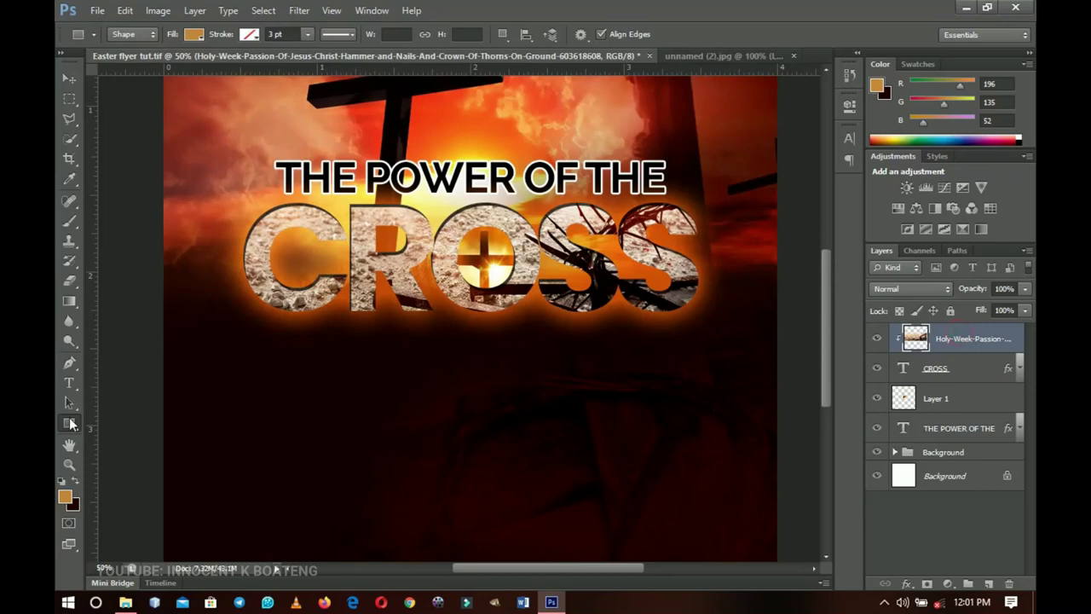
{"action": "left_click_drag", "start_coordinate": [497, 338], "coordinate": [610, 339]}
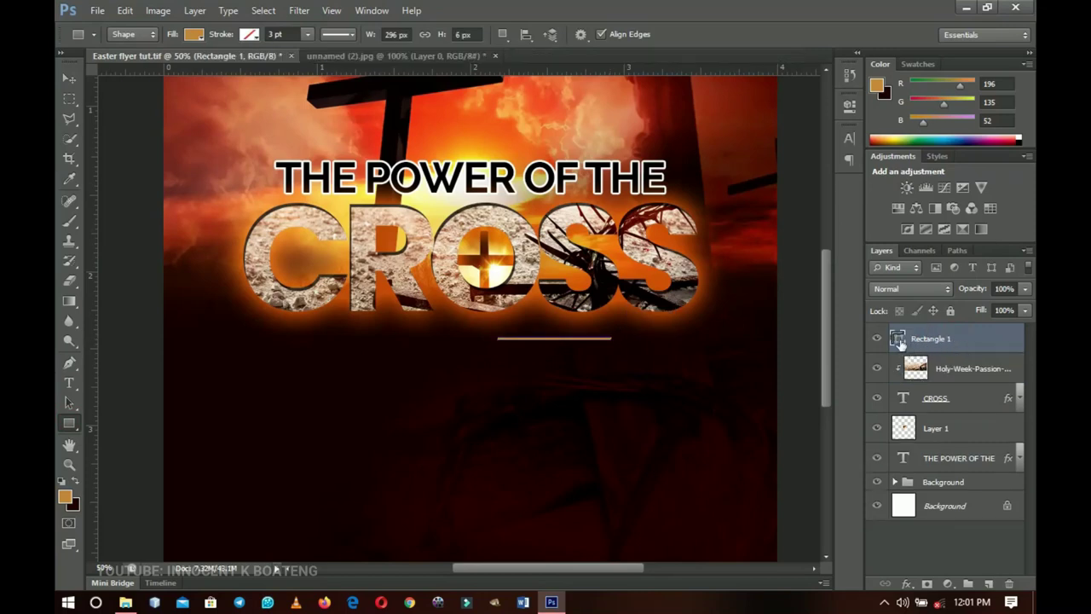
Step: Recolour the thin rectangle white (ffffff) and shift it slightly left and down beneath CROSS
{"action": "double_click", "coordinate": [899, 341]}
{"action": "left_click", "coordinate": [628, 197]}
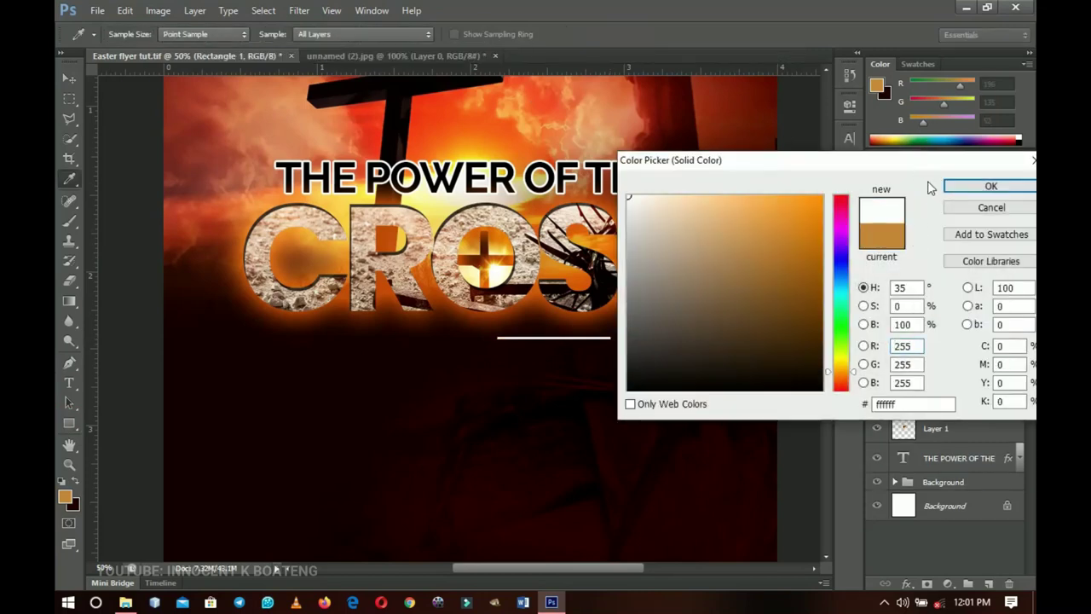
{"action": "left_click", "coordinate": [987, 185]}
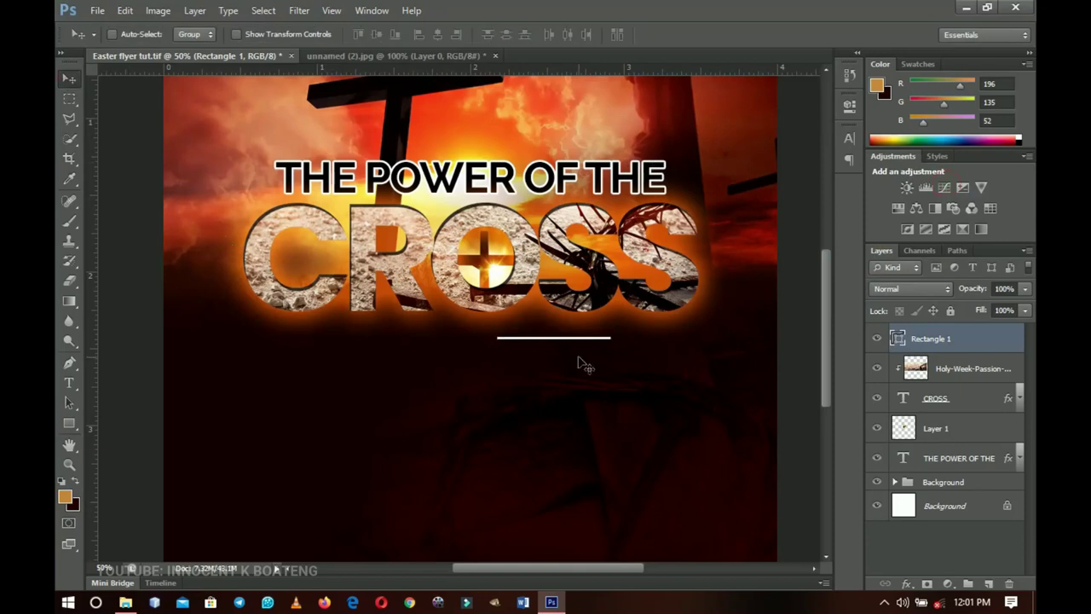
{"action": "left_click_drag", "start_coordinate": [579, 361], "coordinate": [572, 365]}
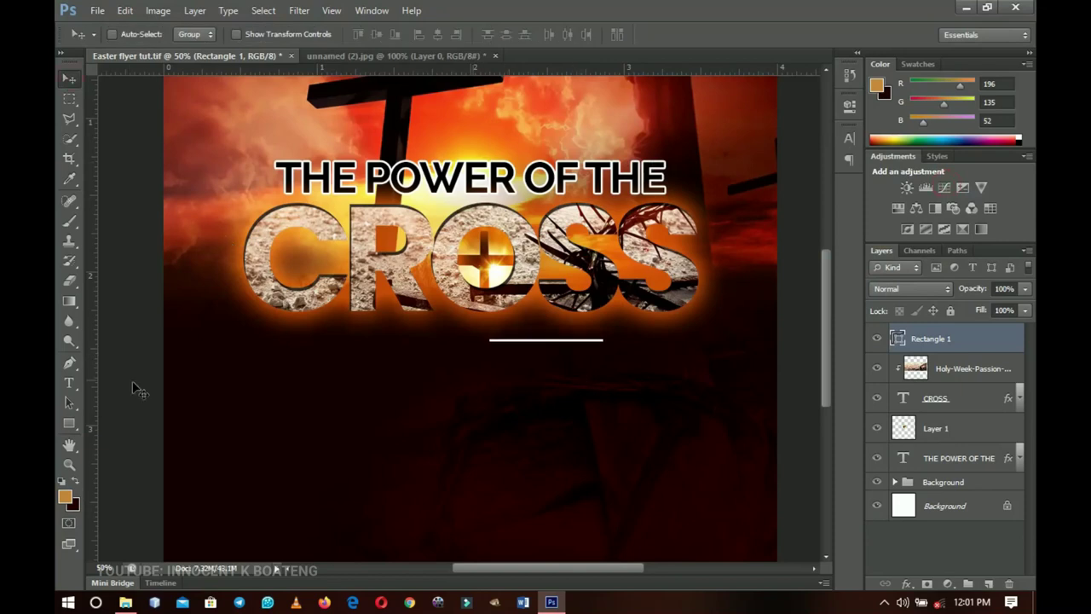
Step: Add the text "Galatians 6:14" in orange Akrobat SemiBold 18.78 pt below the white line
{"action": "left_click", "coordinate": [69, 385]}
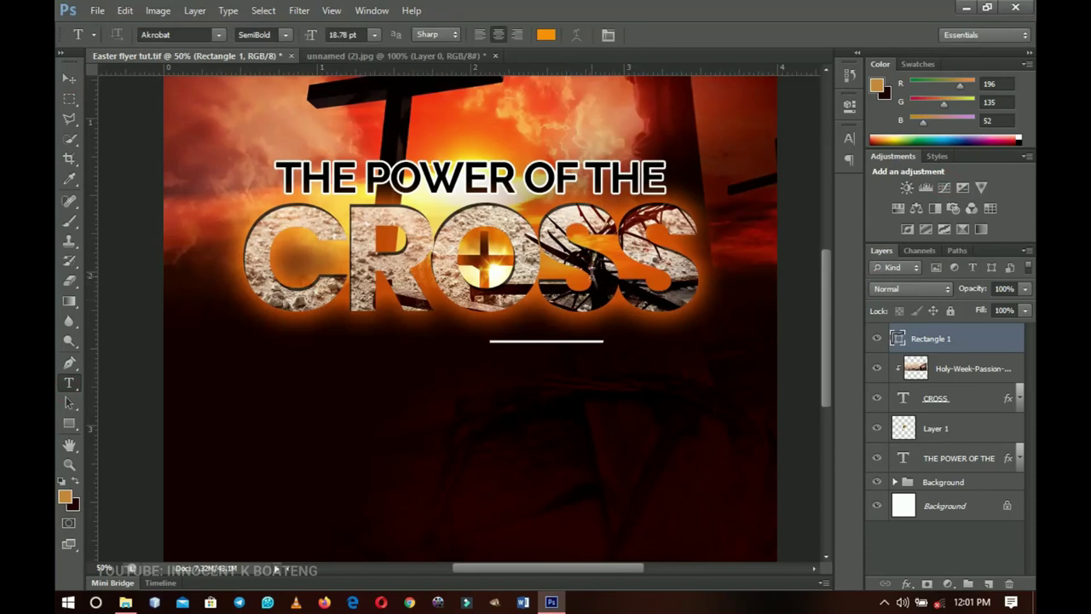
{"action": "left_click", "coordinate": [629, 421]}
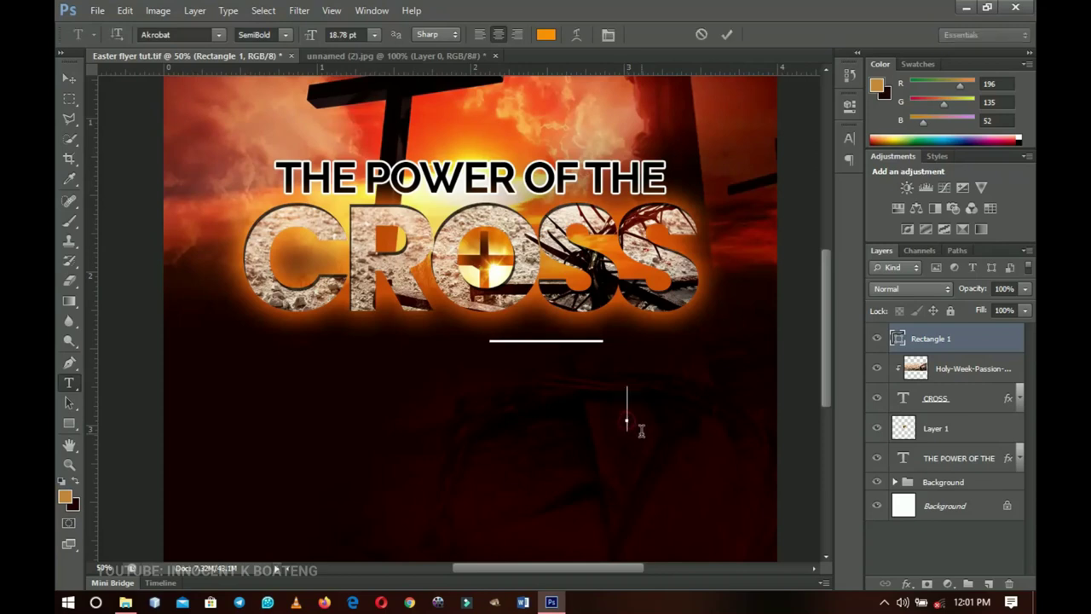
{"action": "scroll", "coordinate": [641, 430], "scroll_direction": "up", "scroll_amount": 1}
{"action": "type", "text": "Galatians 6:14"}
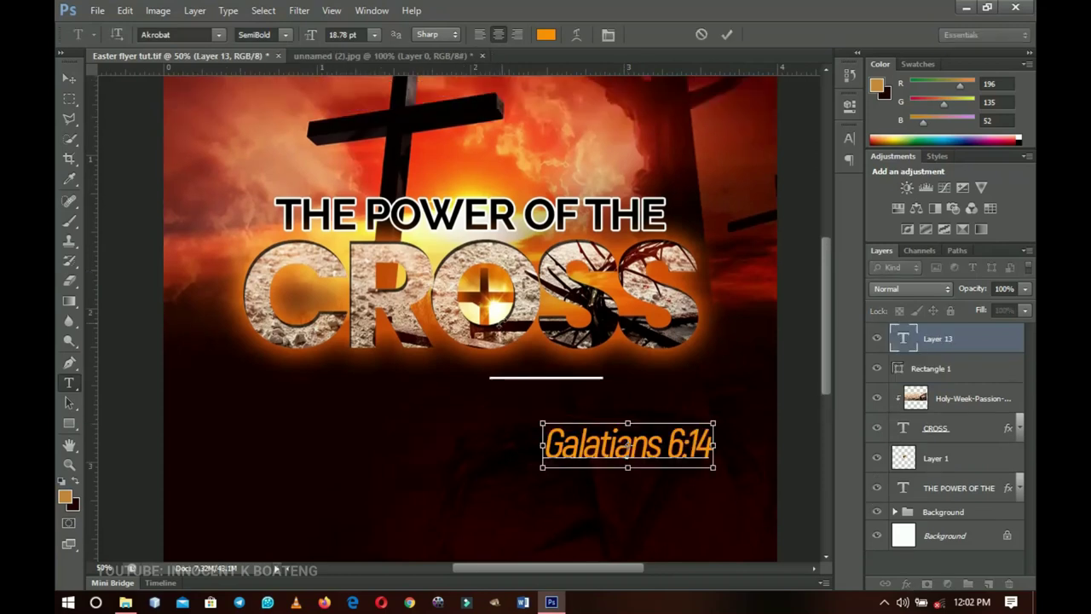
{"action": "left_click", "coordinate": [67, 77]}
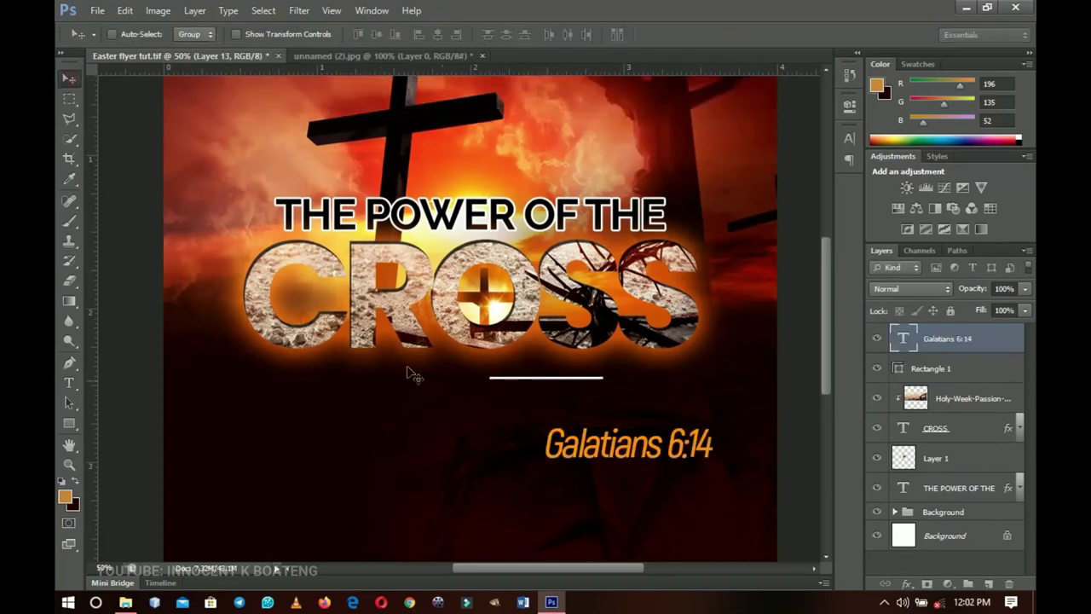
Step: Scale down the Galatians 6:14 text and place it directly at the right end of the white line
{"action": "key", "text": "ctrl+t"}
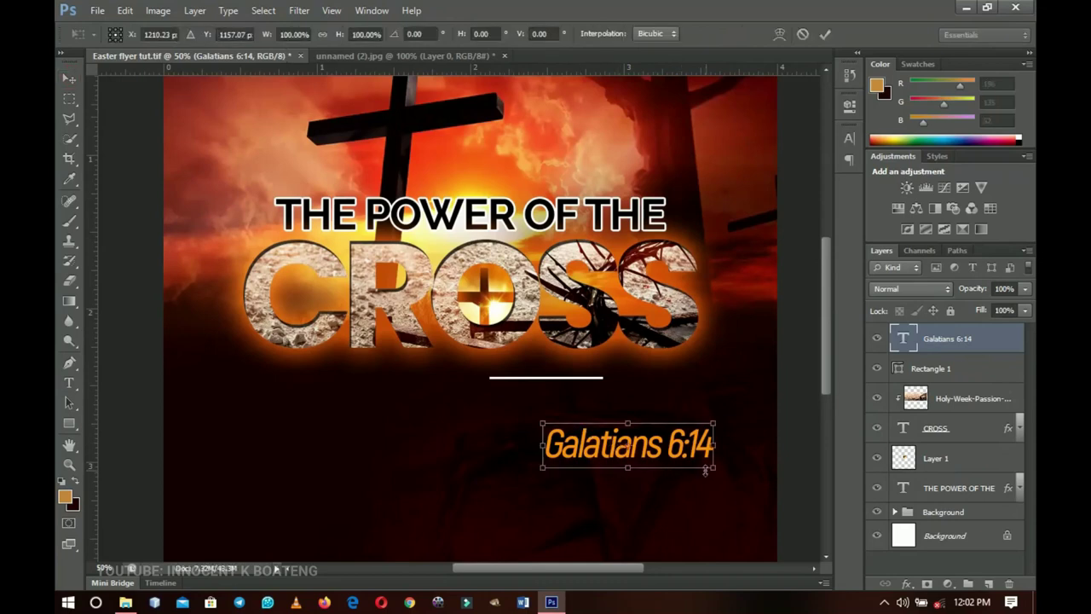
{"action": "left_click_drag", "start_coordinate": [718, 475], "coordinate": [690, 458]}
{"action": "key", "text": "Return"}
{"action": "left_click_drag", "start_coordinate": [630, 435], "coordinate": [670, 364]}
{"action": "key", "text": "Right"}
{"action": "key", "text": "Right"}
Step: Scale down the white line and Galatians 6:14 text together and align them beneath the right end of CROSS
{"action": "left_click", "coordinate": [930, 368], "text": "shift"}
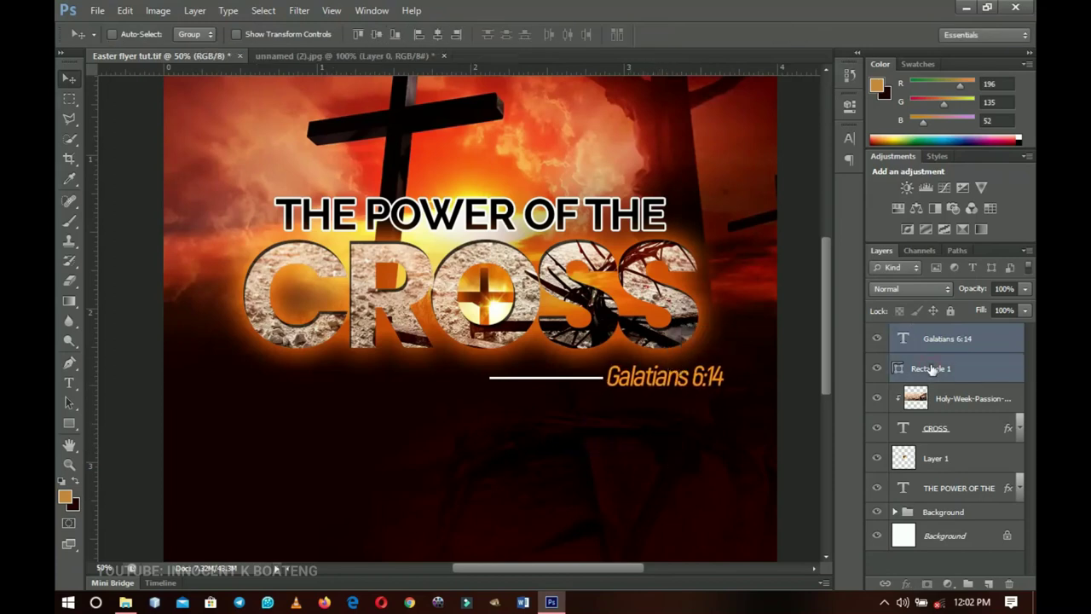
{"action": "key", "text": "ctrl+t"}
{"action": "left_click_drag", "start_coordinate": [723, 364], "coordinate": [681, 375]}
{"action": "key", "text": "Return"}
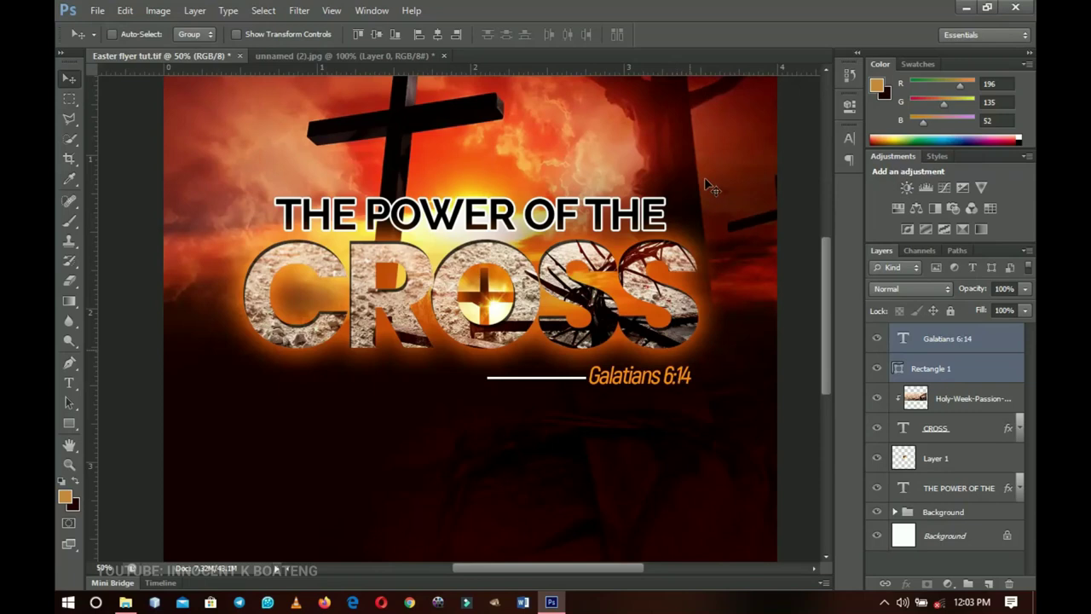
{"action": "key", "text": "Right"}
{"action": "key", "text": "Right"}
{"action": "key", "text": "Right"}
{"action": "key", "text": "Right"}
Step: Group all layers from Galatians 6:14 down to THE POWER OF THE, name the group Main, and check its visibility
{"action": "left_click", "coordinate": [963, 343]}
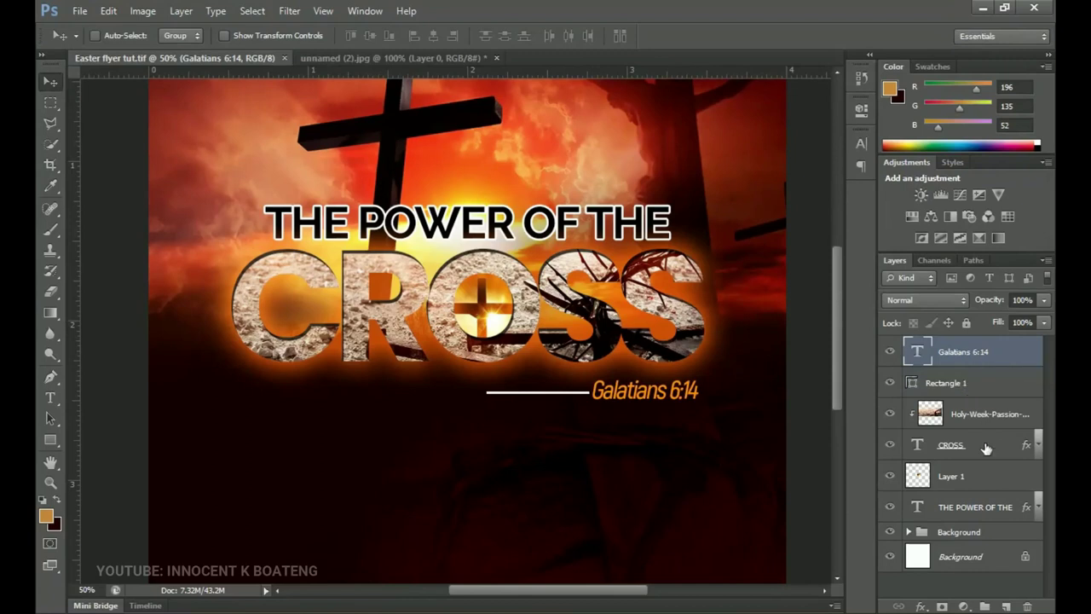
{"action": "left_click", "coordinate": [967, 509], "text": "shift"}
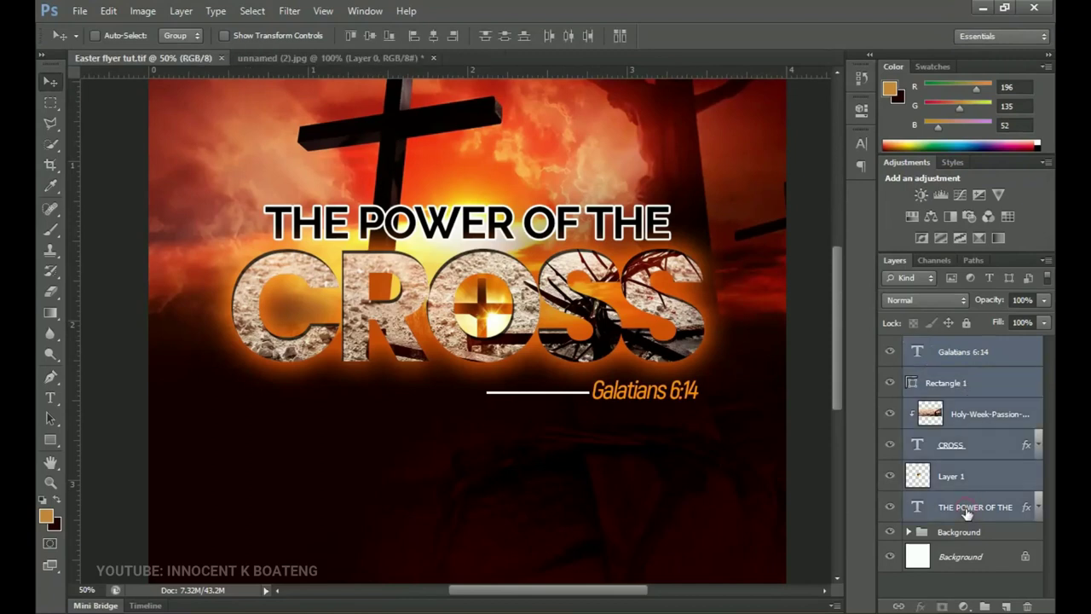
{"action": "key", "text": "ctrl+g"}
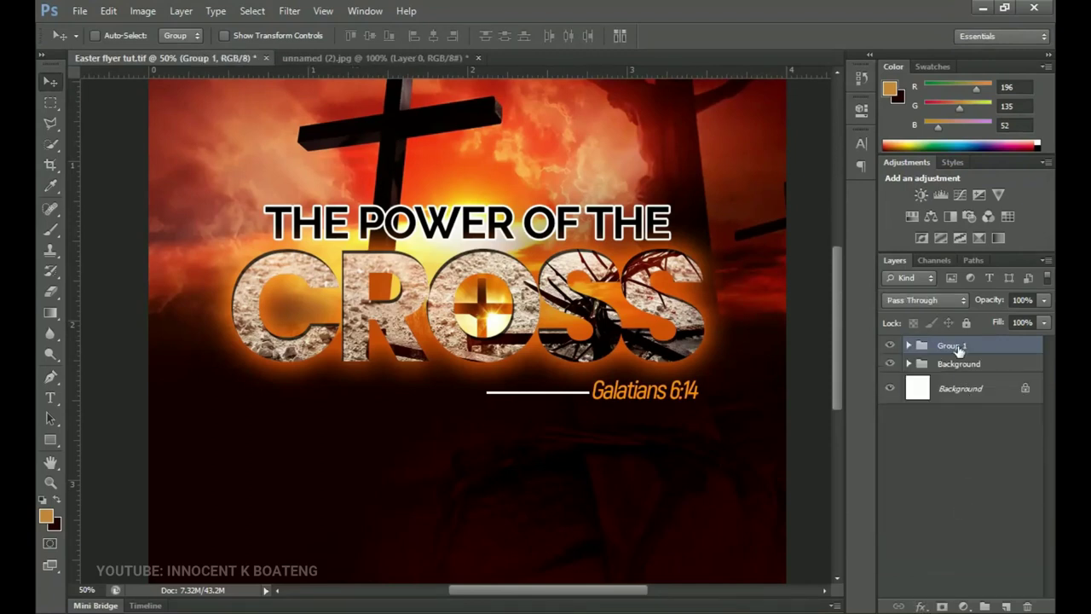
{"action": "double_click", "coordinate": [955, 345]}
{"action": "type", "text": "Main"}
{"action": "key", "text": "Return"}
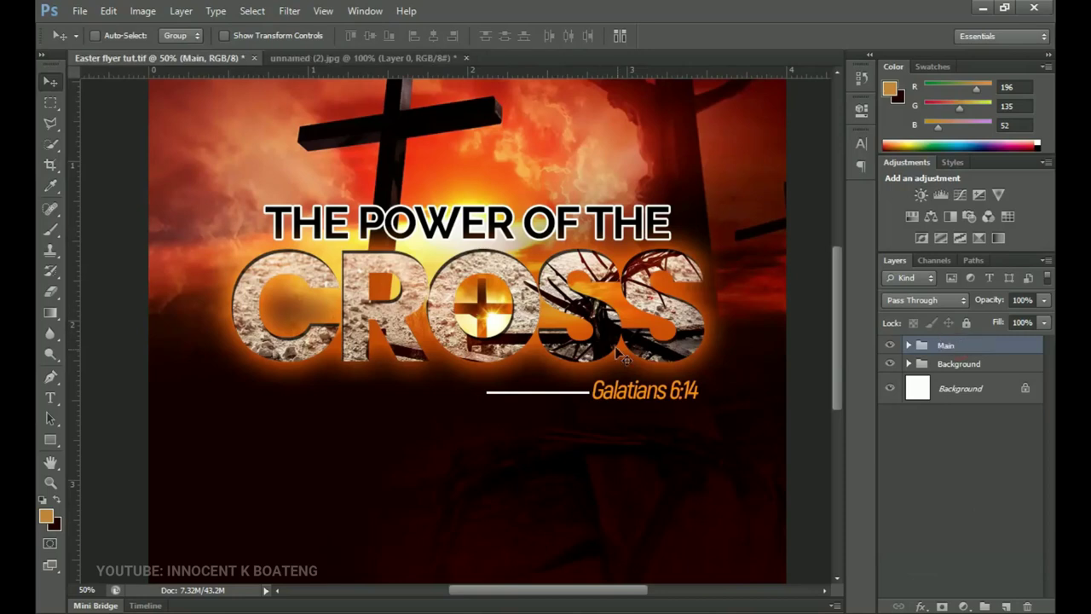
{"action": "left_click", "coordinate": [890, 345]}
{"action": "left_click", "coordinate": [890, 345]}
Step: Draw a rectangle about 1712 by 300 px across the flyer's bottom edge and fill it white (ffffff)
{"action": "scroll", "coordinate": [689, 374], "scroll_direction": "down", "scroll_amount": 3}
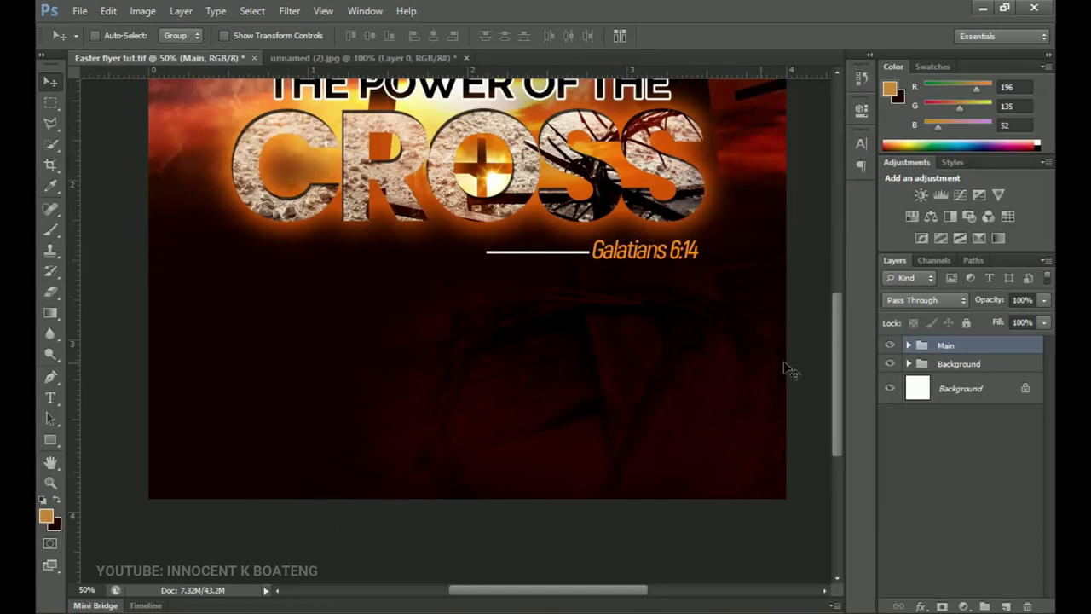
{"action": "left_click_drag", "start_coordinate": [50, 438], "coordinate": [814, 542]}
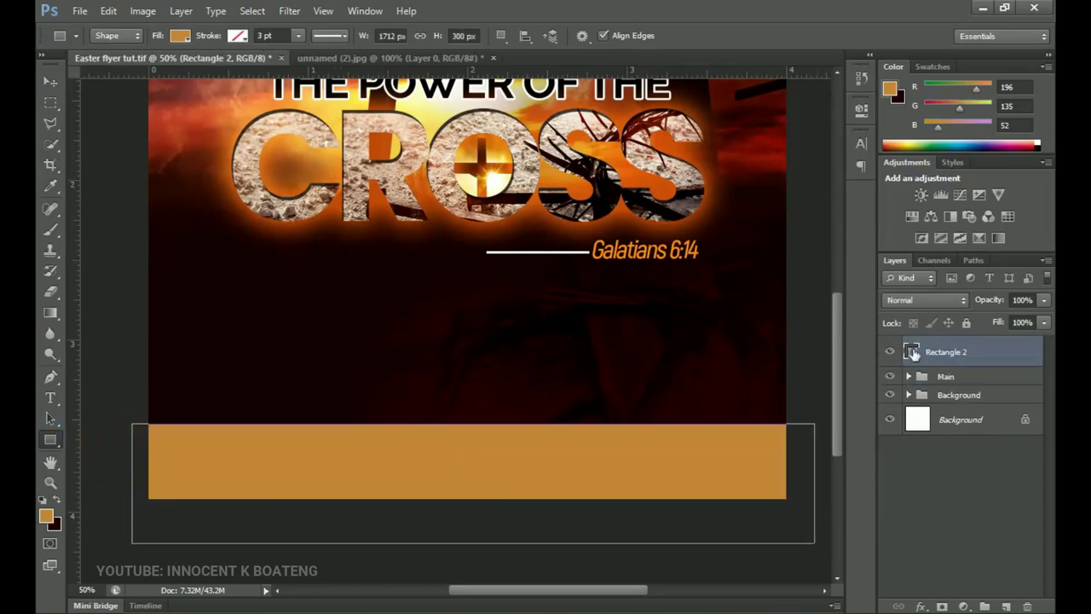
{"action": "double_click", "coordinate": [912, 354]}
{"action": "type", "text": "ffffff"}
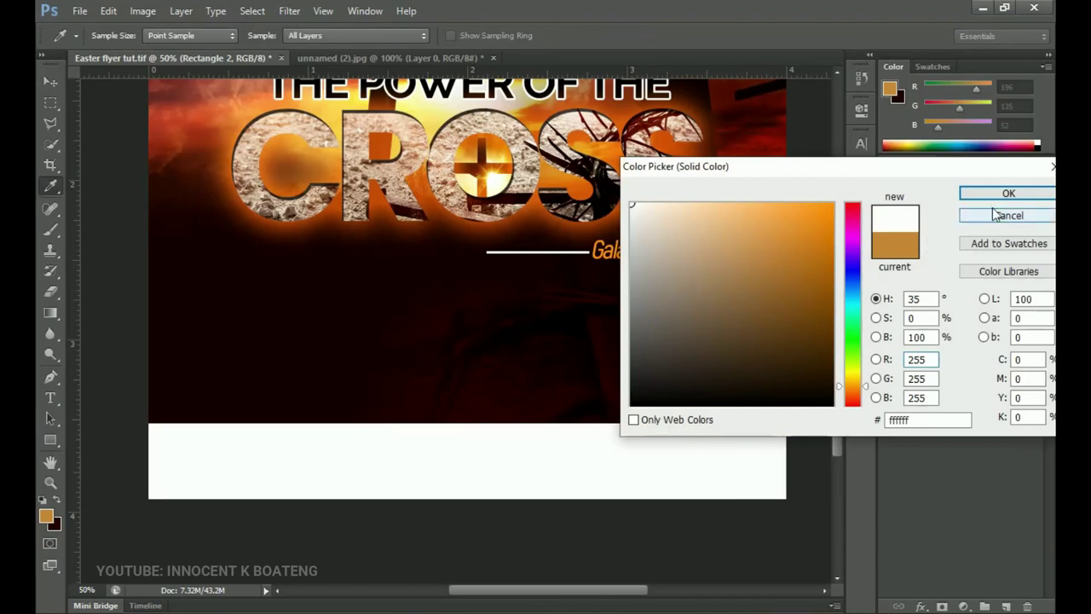
{"action": "key", "text": "Return"}
{"action": "key", "text": "v"}
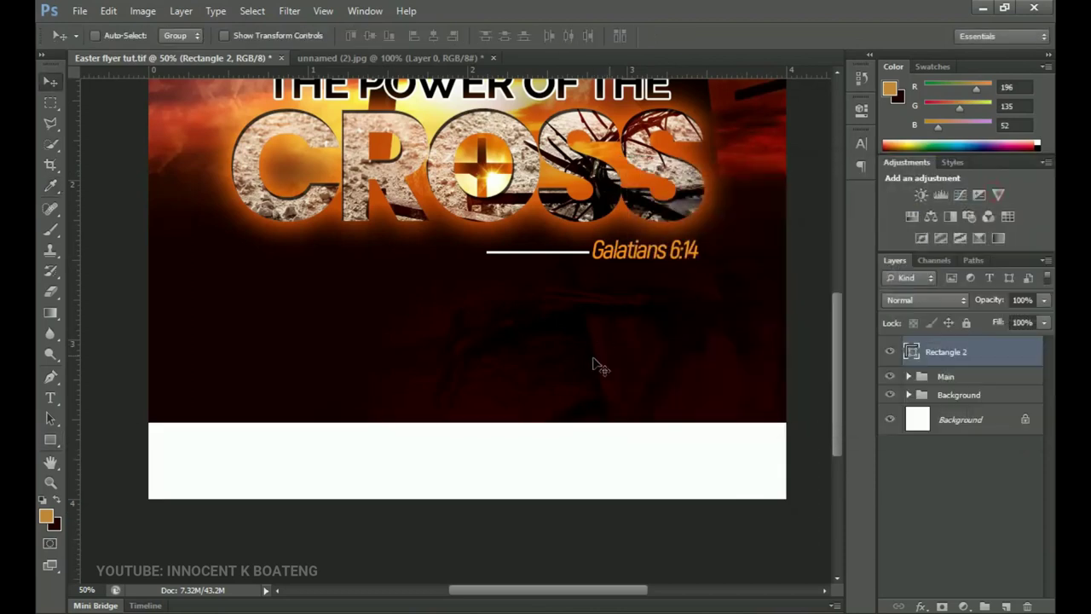
Step: Draw a rectangle about 264 by 336 px overlapping the left part of the white band and give it a Gradient Overlay
{"action": "left_click", "coordinate": [52, 440]}
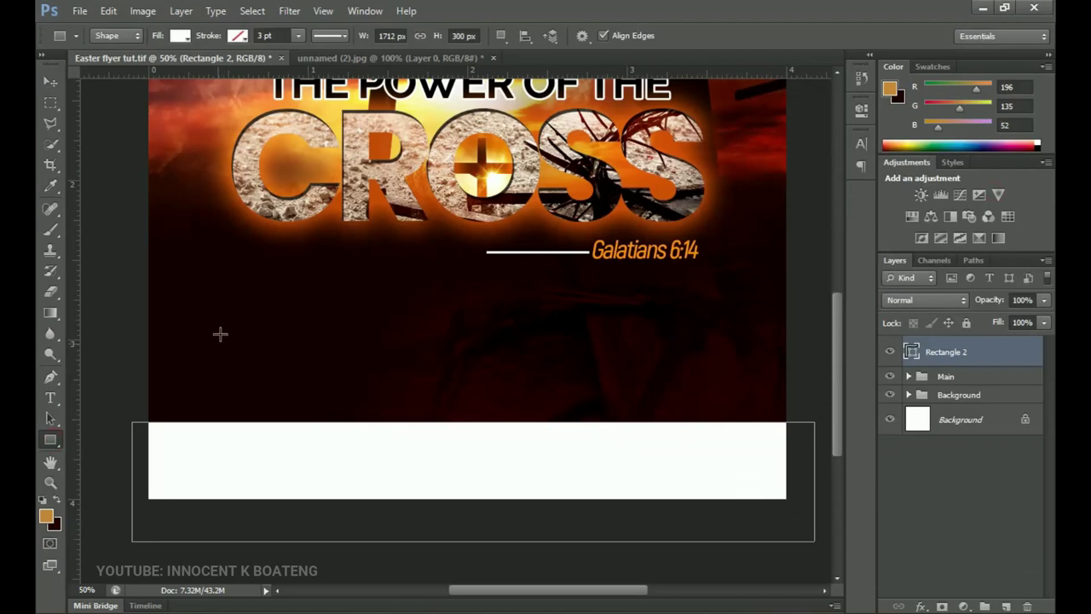
{"action": "left_click_drag", "start_coordinate": [252, 335], "coordinate": [357, 470]}
{"action": "right_click", "coordinate": [972, 362]}
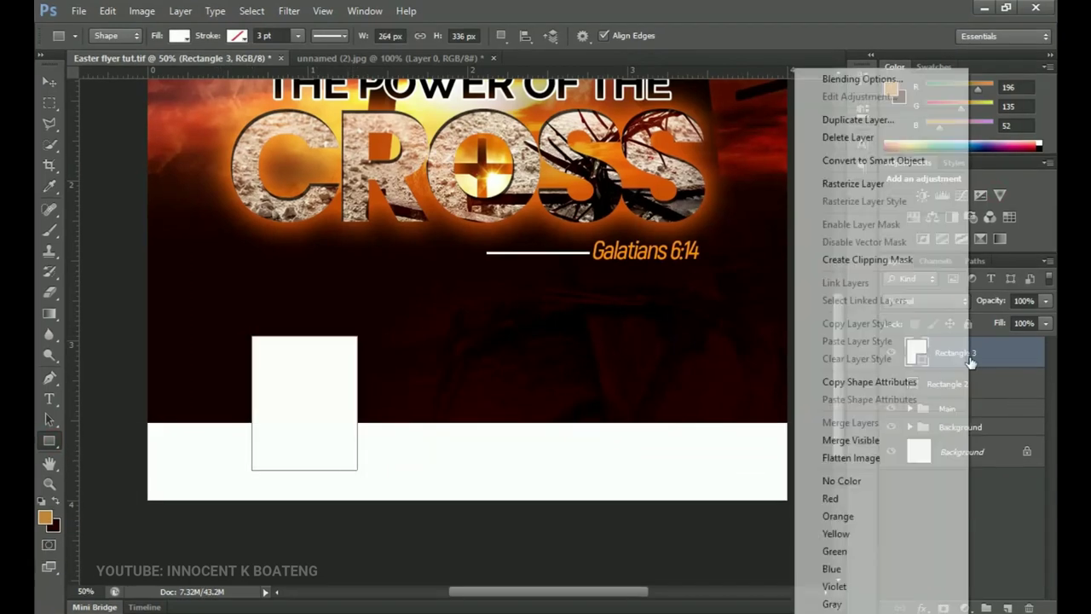
{"action": "left_click", "coordinate": [863, 79]}
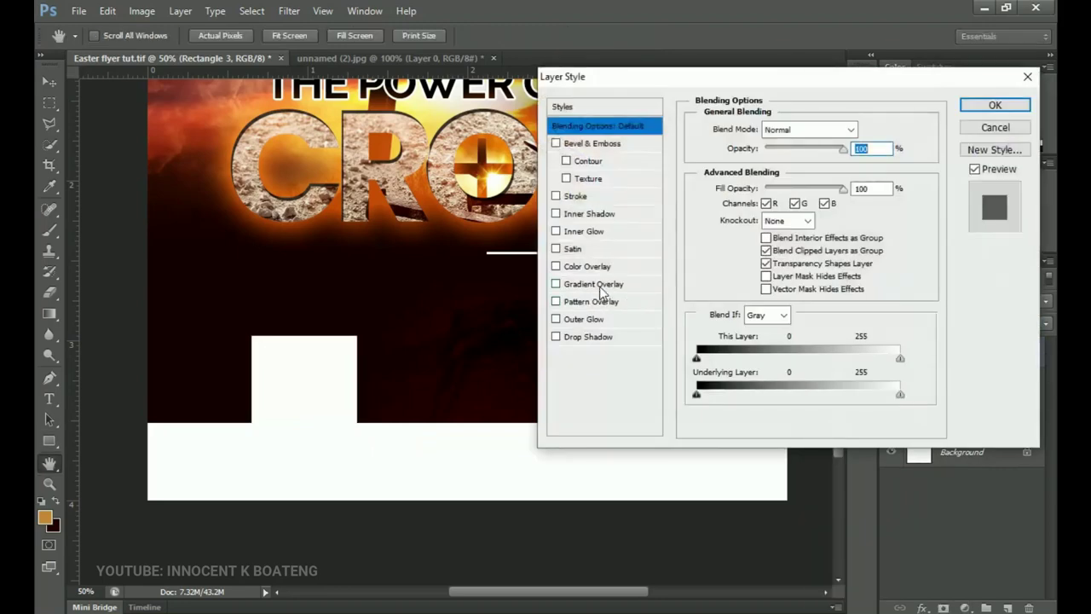
{"action": "left_click", "coordinate": [597, 286]}
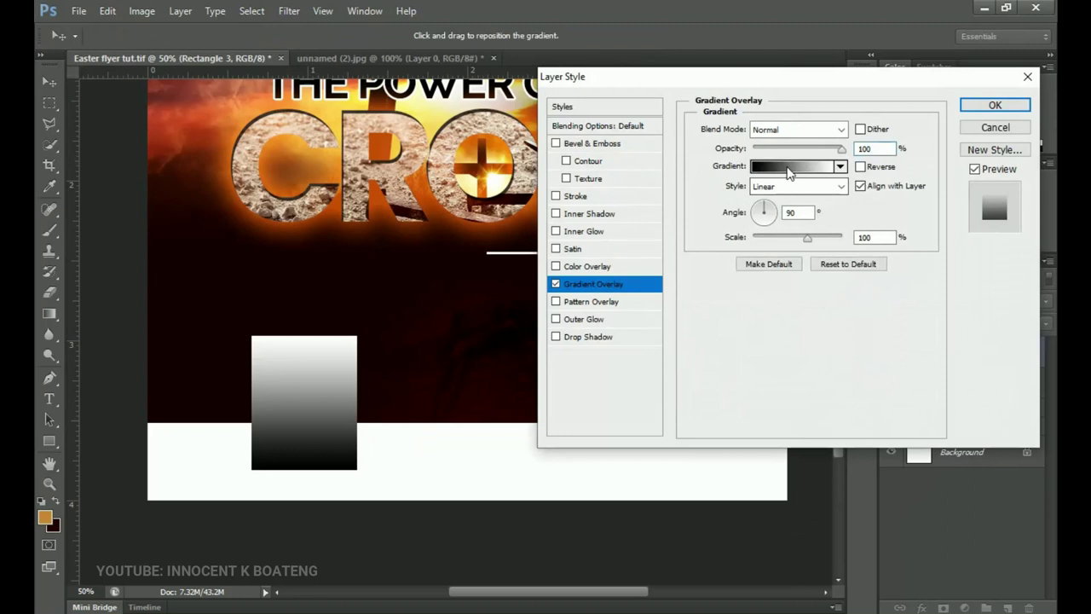
Step: Set the small rectangle's Gradient Overlay to the dark red-to-black preset, reversed, and collapse the layer's effects list
{"action": "left_click", "coordinate": [788, 167]}
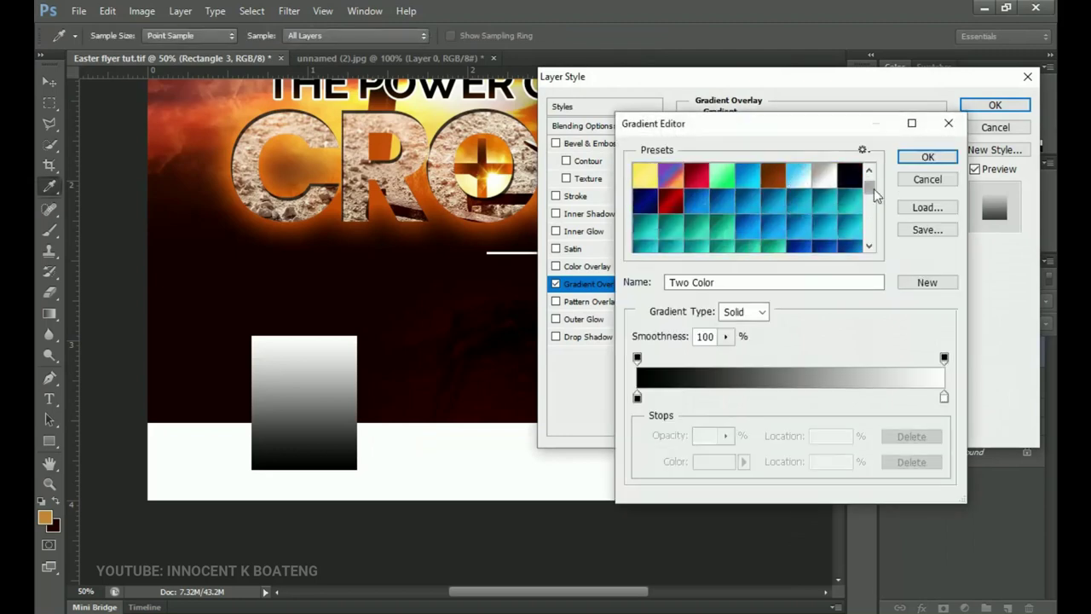
{"action": "scroll", "coordinate": [875, 196], "scroll_direction": "down", "scroll_amount": 5}
{"action": "left_click", "coordinate": [852, 242]}
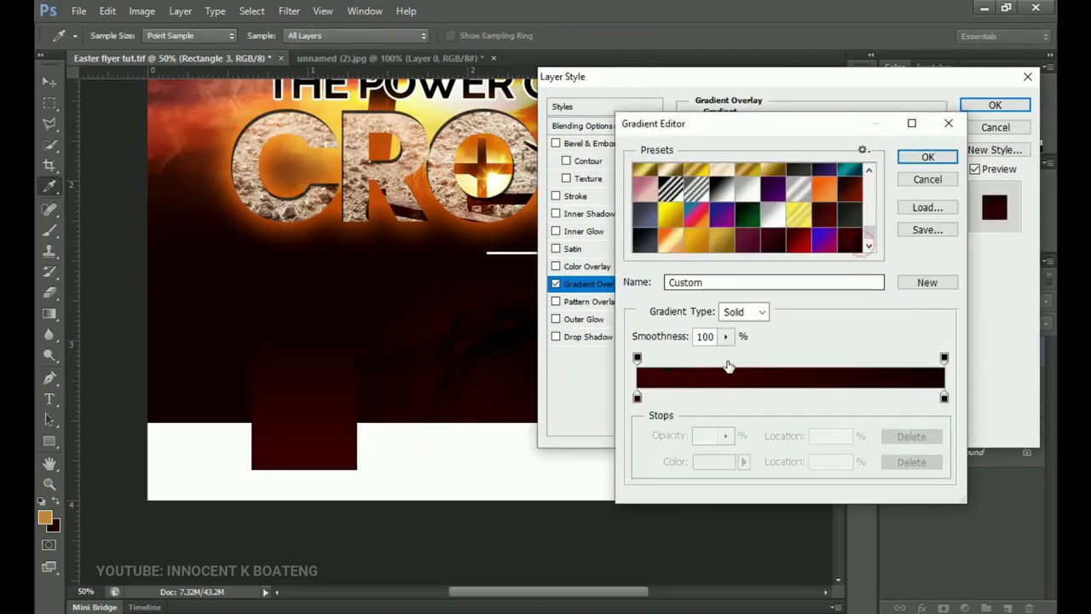
{"action": "left_click", "coordinate": [943, 397]}
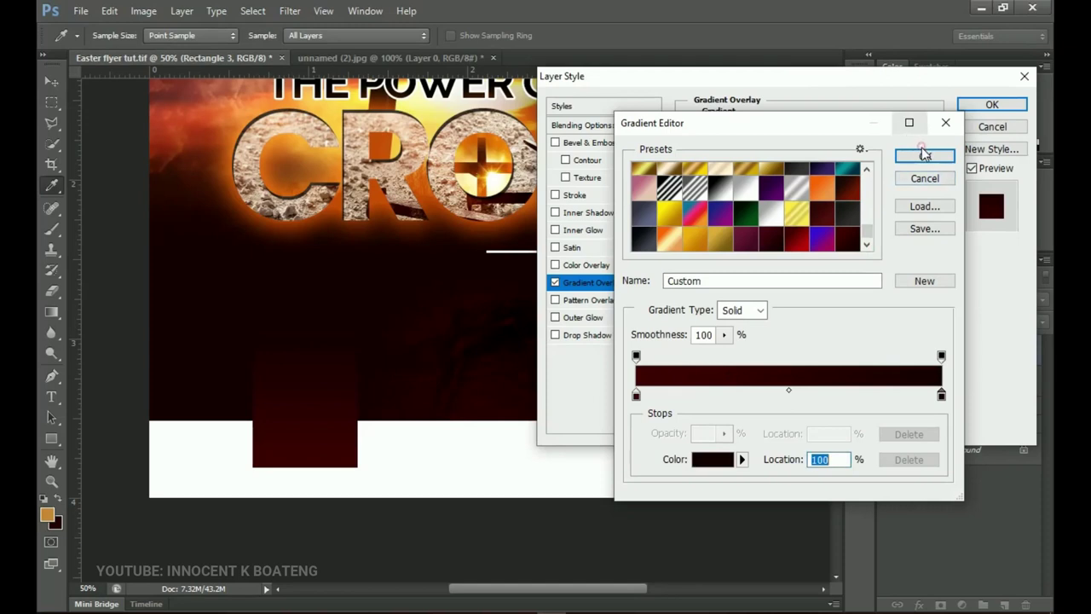
{"action": "left_click", "coordinate": [925, 154]}
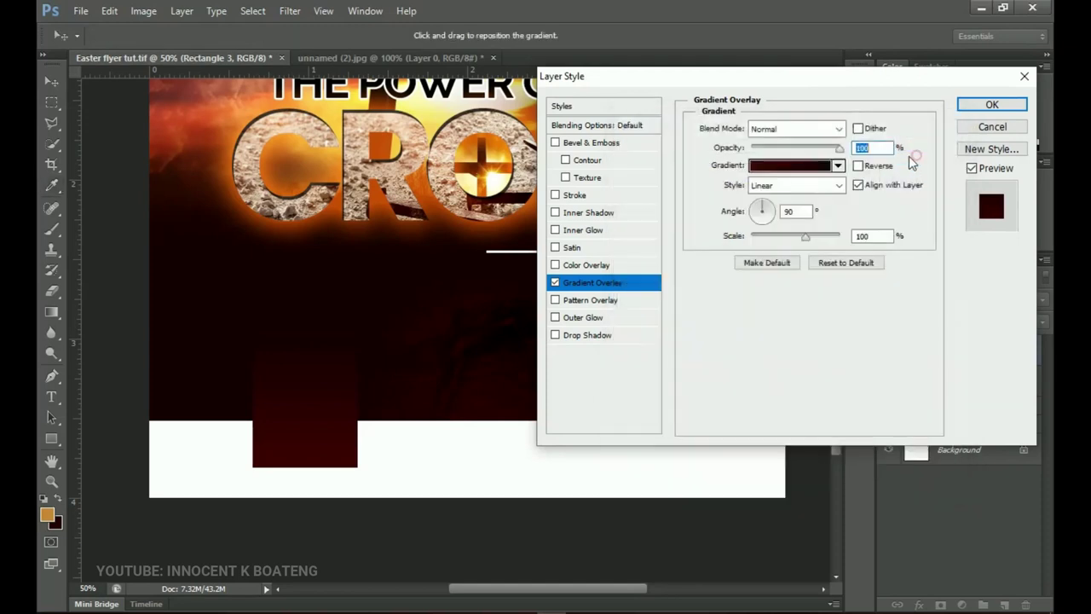
{"action": "left_click", "coordinate": [859, 167]}
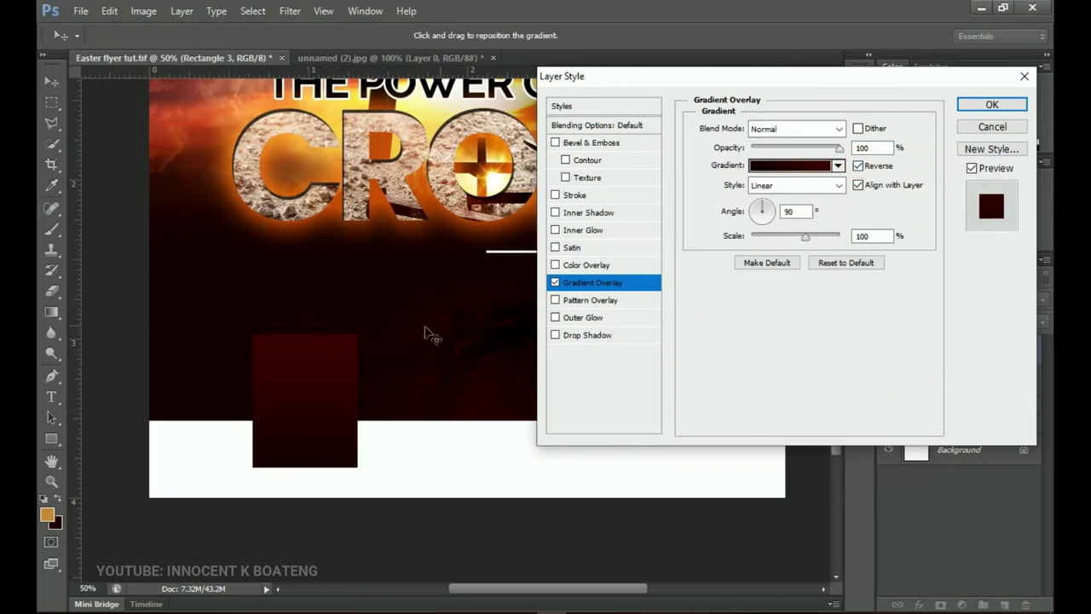
{"action": "left_click", "coordinate": [977, 109]}
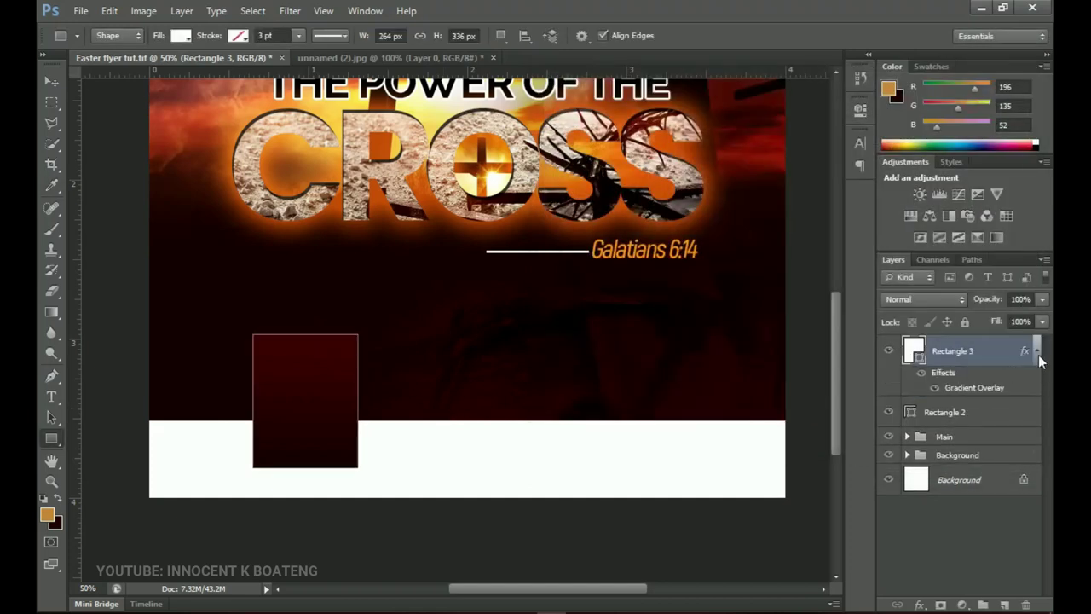
{"action": "left_click", "coordinate": [1036, 351]}
Step: Add the text 10TH on the dark area beside the small dark red rectangle
{"action": "scroll", "coordinate": [497, 355], "scroll_direction": "up", "scroll_amount": 1}
{"action": "scroll", "coordinate": [498, 349], "scroll_direction": "down", "scroll_amount": 2}
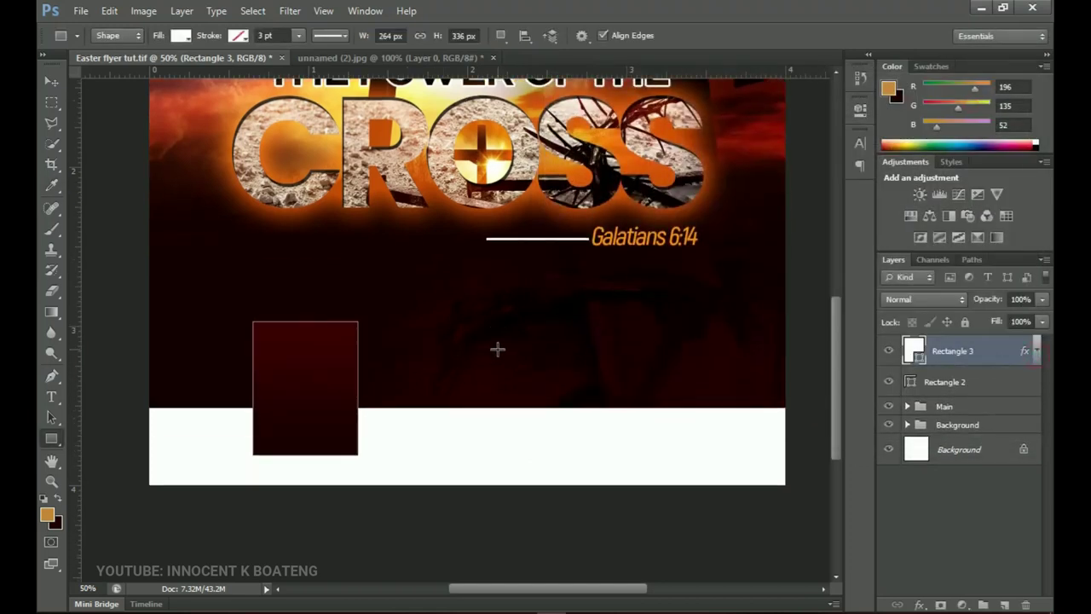
{"action": "scroll", "coordinate": [464, 348], "scroll_direction": "down", "scroll_amount": 1}
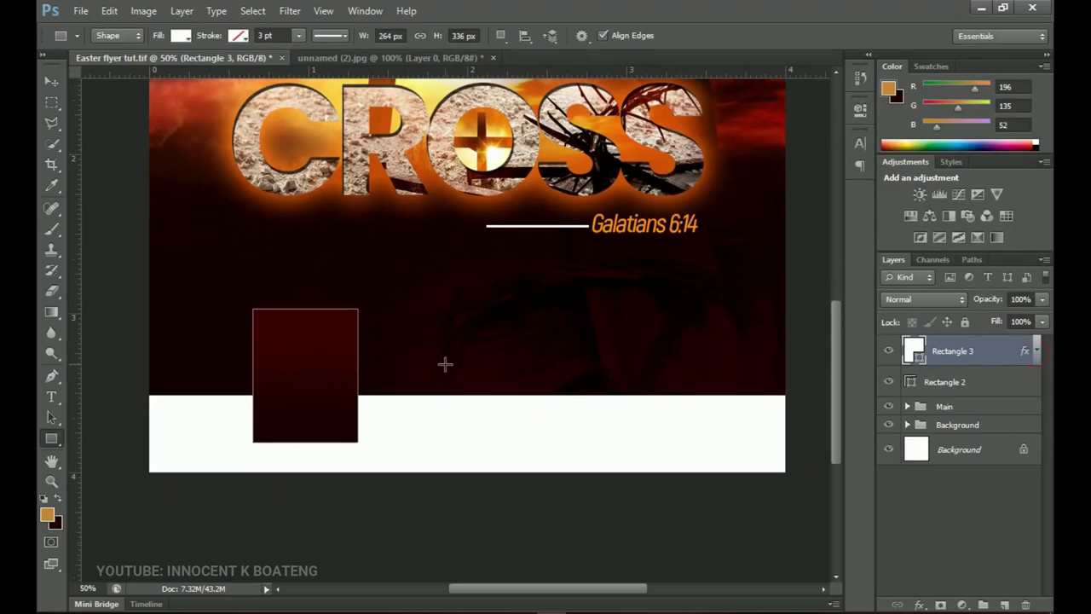
{"action": "key", "text": "t"}
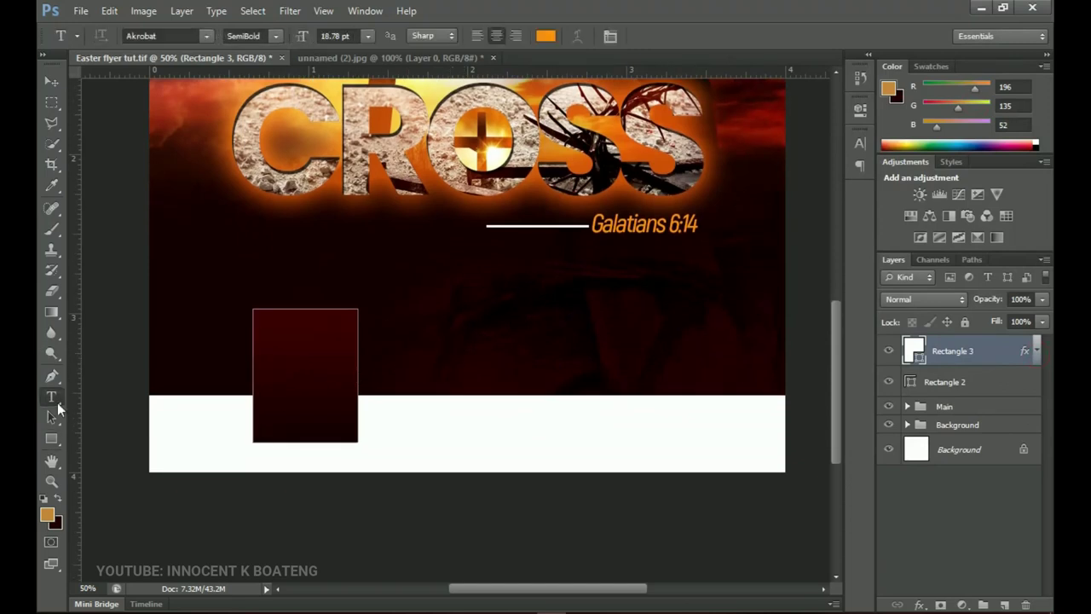
{"action": "left_click", "coordinate": [420, 348]}
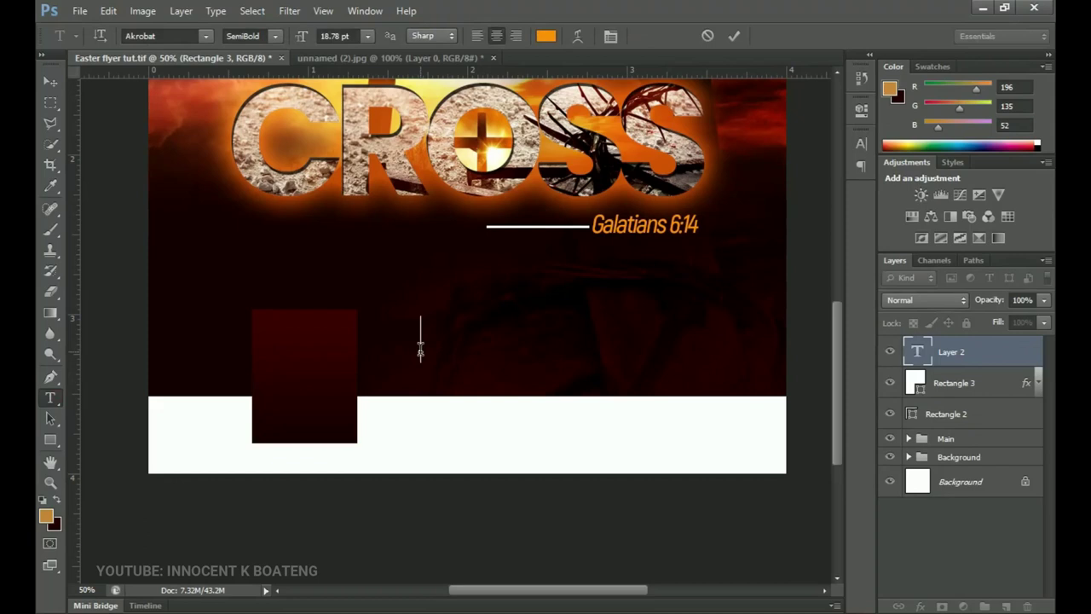
{"action": "type", "text": "10TH"}
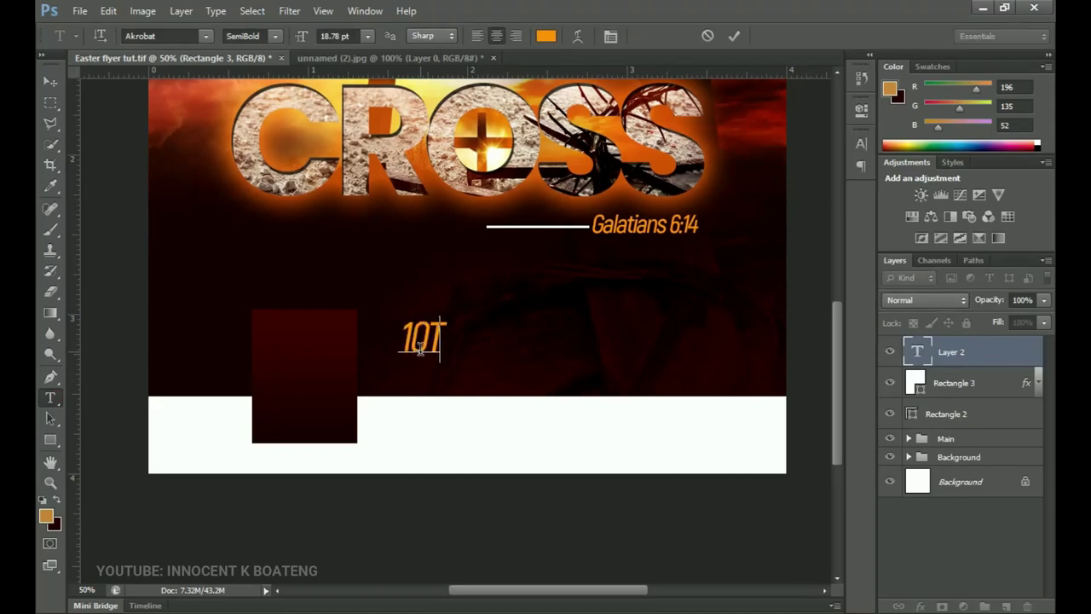
{"action": "key", "text": "ctrl+a"}
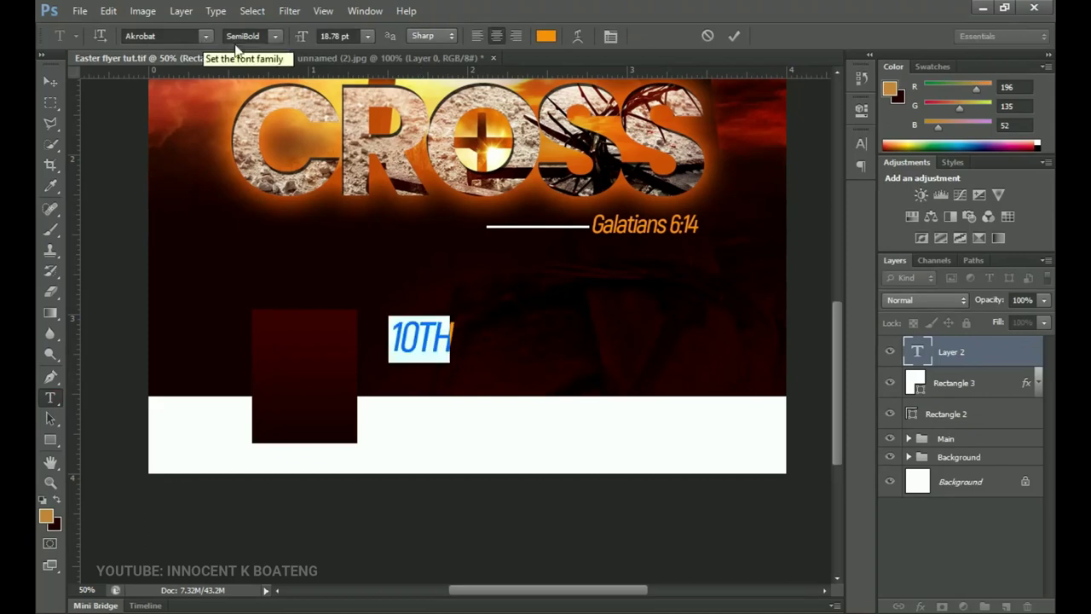
Step: Remove the faux italic from the 10TH text and colour it white (ffffff)
{"action": "left_click", "coordinate": [610, 36]}
{"action": "left_click", "coordinate": [708, 257]}
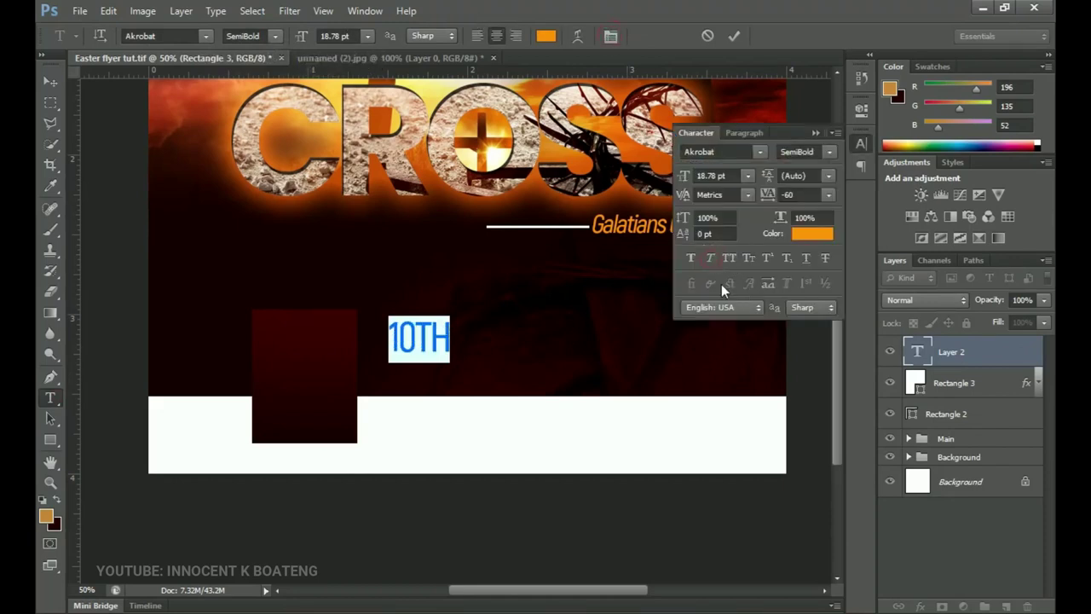
{"action": "left_click", "coordinate": [545, 36]}
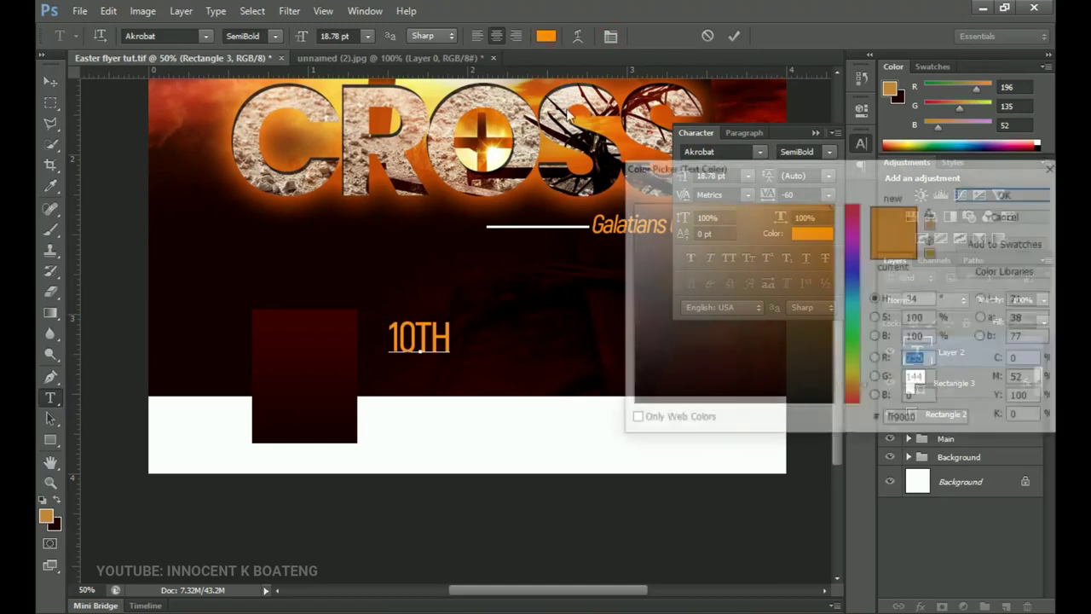
{"action": "left_click", "coordinate": [650, 266]}
{"action": "left_click", "coordinate": [632, 205]}
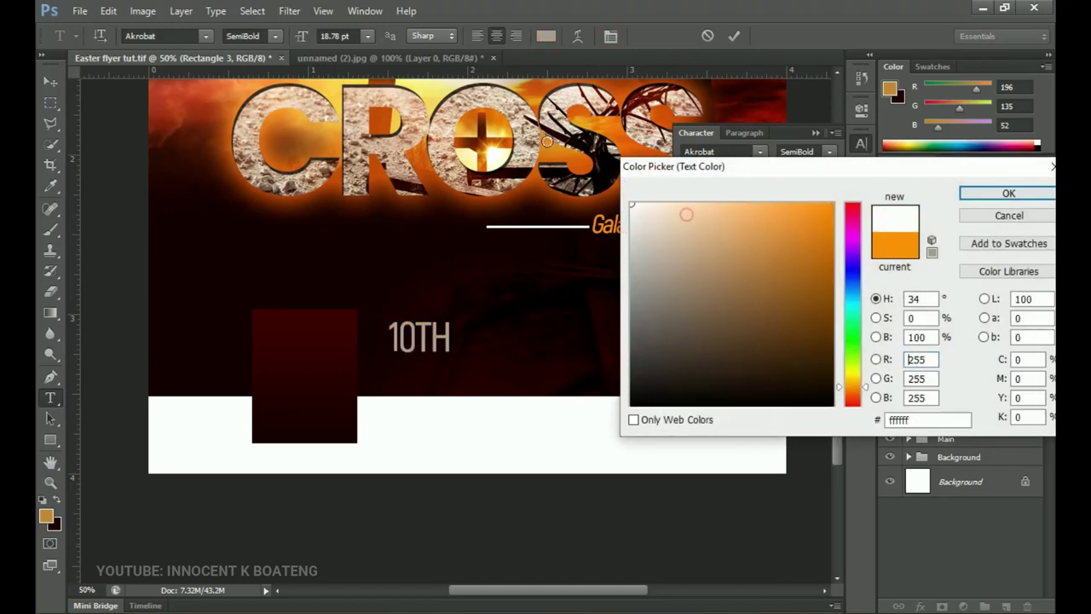
{"action": "left_click", "coordinate": [1009, 193]}
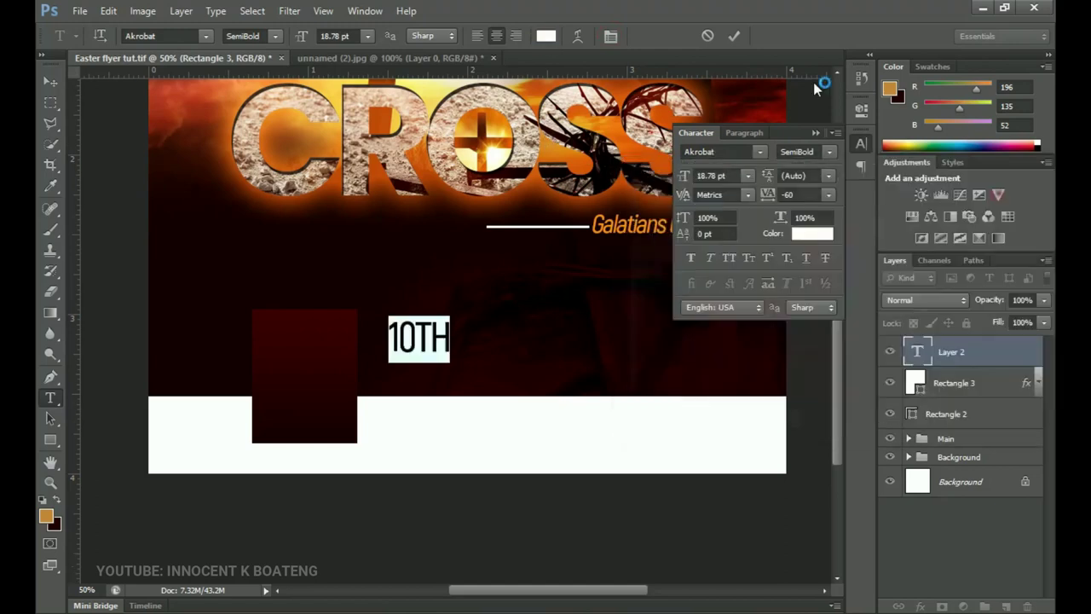
Step: Move the 10TH text onto the upper part of the dark red rectangle and enlarge it to about 22.6 pt
{"action": "left_click", "coordinate": [733, 37]}
{"action": "key", "text": "v"}
{"action": "left_click_drag", "start_coordinate": [503, 307], "coordinate": [385, 307]}
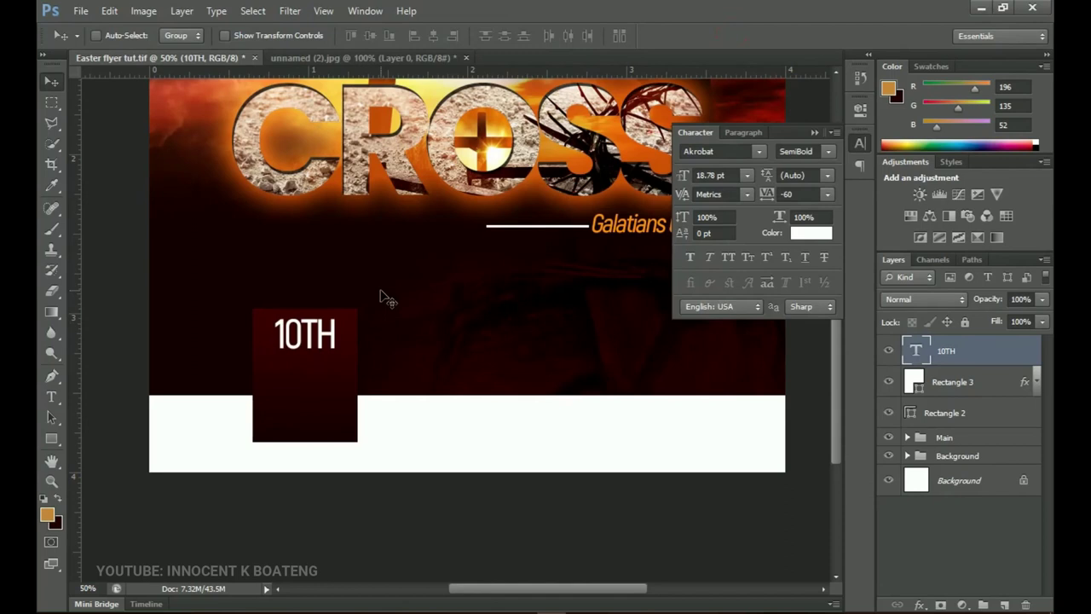
{"action": "key", "text": "ctrl+t"}
{"action": "left_click_drag", "start_coordinate": [336, 361], "coordinate": [319, 397]}
{"action": "key", "text": "Return"}
Step: Duplicate the 10TH text directly below itself and change the copy to APRIL
{"action": "key", "text": "ctrl+j"}
{"action": "key", "text": "t"}
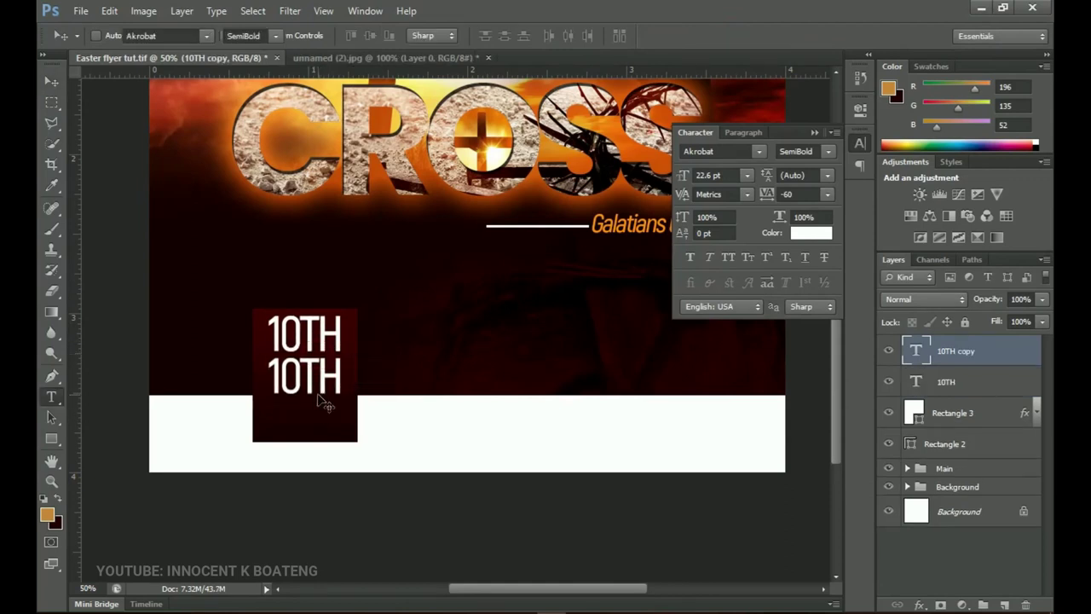
{"action": "double_click", "coordinate": [316, 390]}
{"action": "key", "text": "BackSpace"}
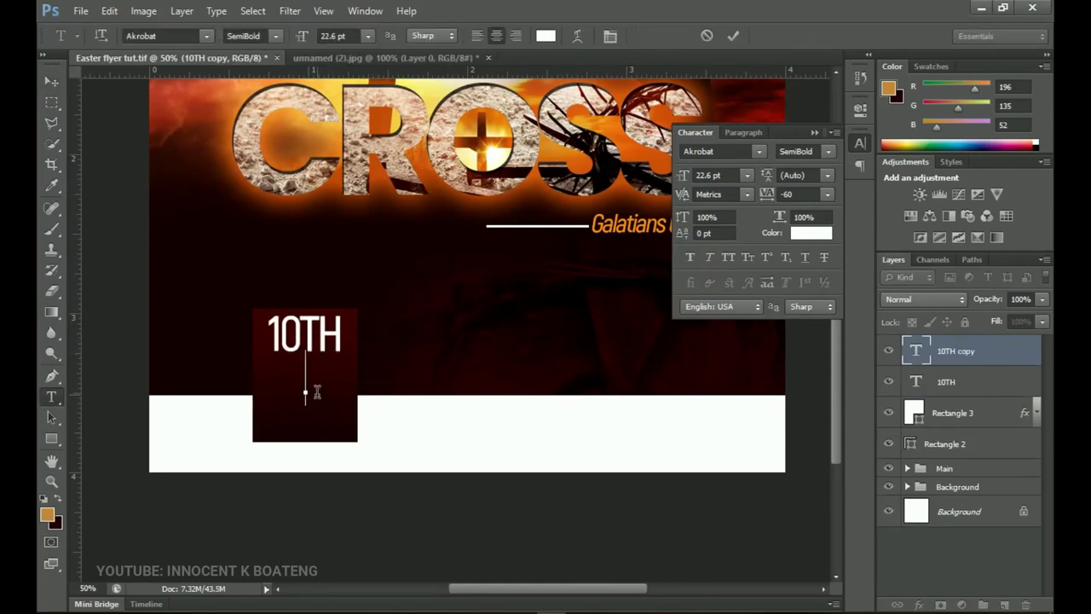
{"action": "type", "text": "APRIL"}
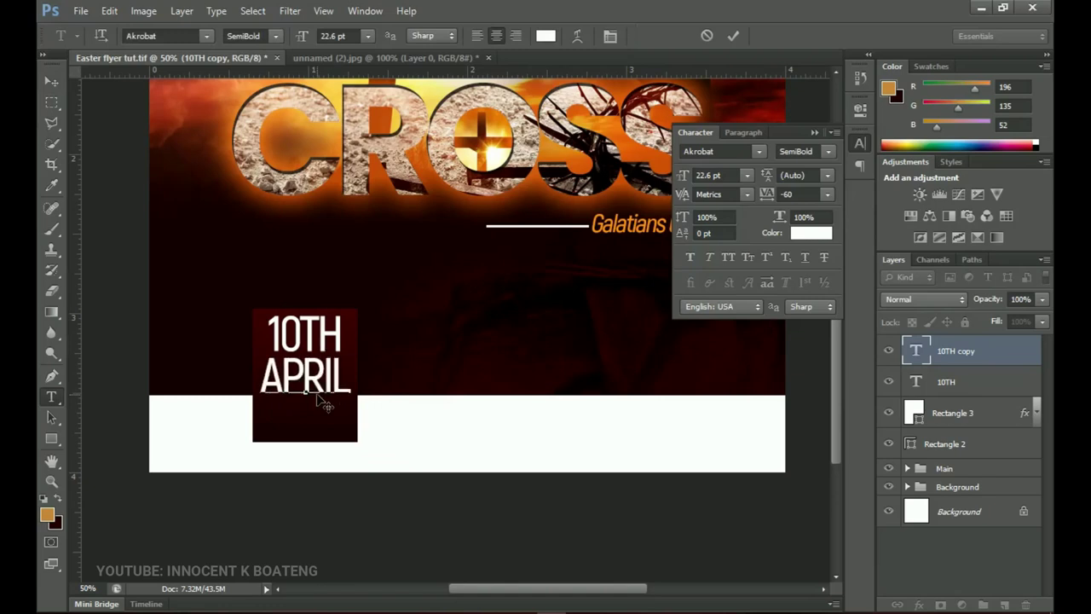
{"action": "left_click", "coordinate": [56, 85]}
Step: Scale the APRIL text down to 20 pt and place a duplicate of it just below
{"action": "key", "text": "ctrl+t"}
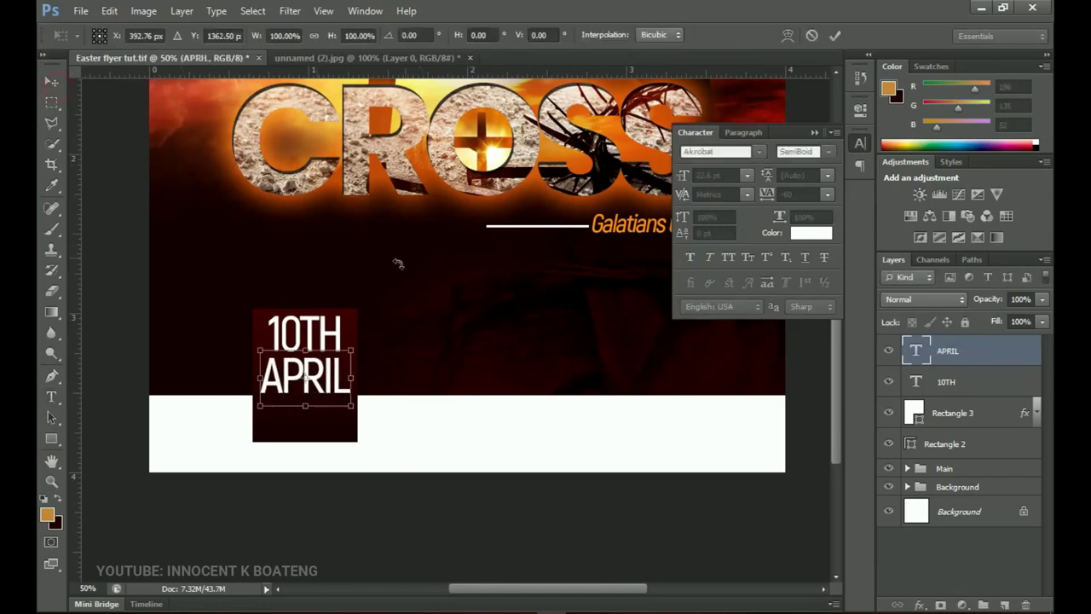
{"action": "left_click_drag", "start_coordinate": [355, 351], "coordinate": [333, 419]}
{"action": "key", "text": "Return"}
Step: Change the lower APRIL copy's text to 2020
{"action": "key", "text": "t"}
{"action": "left_click", "coordinate": [326, 408]}
{"action": "key", "text": "ctrl+a"}
{"action": "type", "text": "2020"}
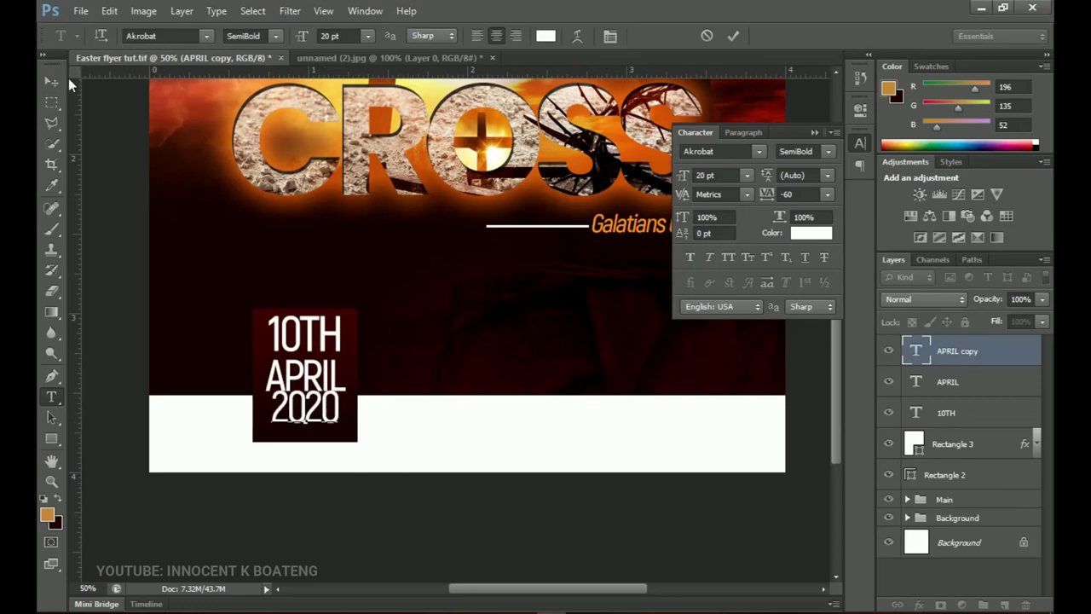
{"action": "left_click", "coordinate": [56, 79]}
Step: Nudge the 2020 text down until the three date lines are evenly spaced in the rectangle
{"action": "key", "text": "Down"}
{"action": "key", "text": "Down"}
{"action": "key", "text": "Down"}
{"action": "key", "text": "Down"}
{"action": "key", "text": "Down"}
{"action": "key", "text": "Down"}
{"action": "key", "text": "Down"}
{"action": "key", "text": "Down"}
{"action": "key", "text": "Down"}
{"action": "key", "text": "Down"}
{"action": "key", "text": "Down"}
{"action": "key", "text": "Down"}
{"action": "key", "text": "Down"}
{"action": "key", "text": "Down"}
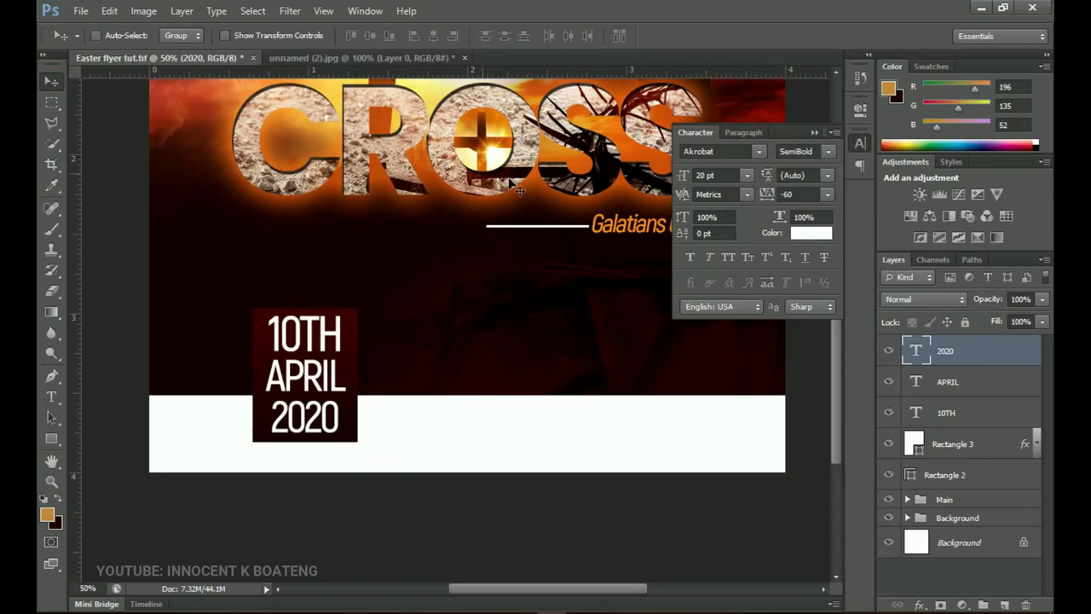
Step: Collapse the character settings and add the text Church Auditorium beside the date rectangle, above the white band
{"action": "scroll", "coordinate": [524, 234], "scroll_direction": "down", "scroll_amount": 3}
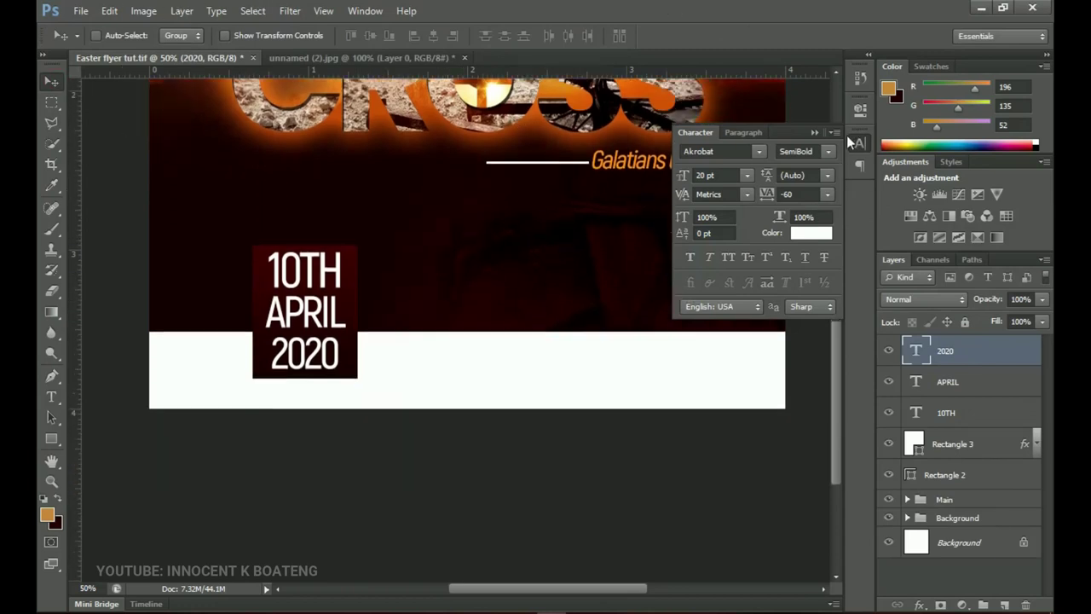
{"action": "left_click", "coordinate": [814, 133]}
{"action": "left_click_drag", "start_coordinate": [653, 275], "coordinate": [417, 344]}
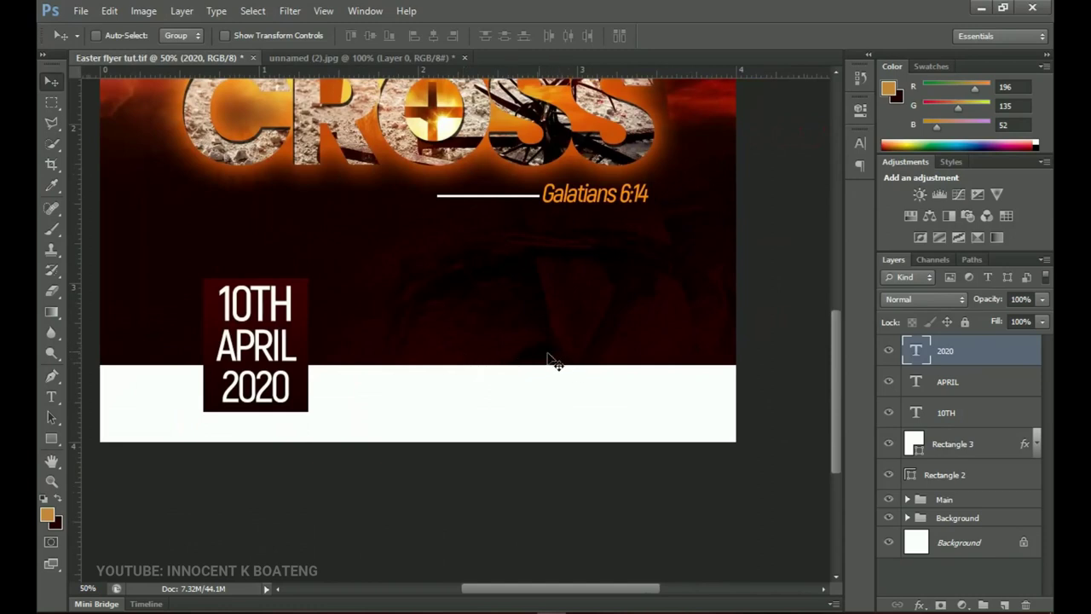
{"action": "key", "text": "t"}
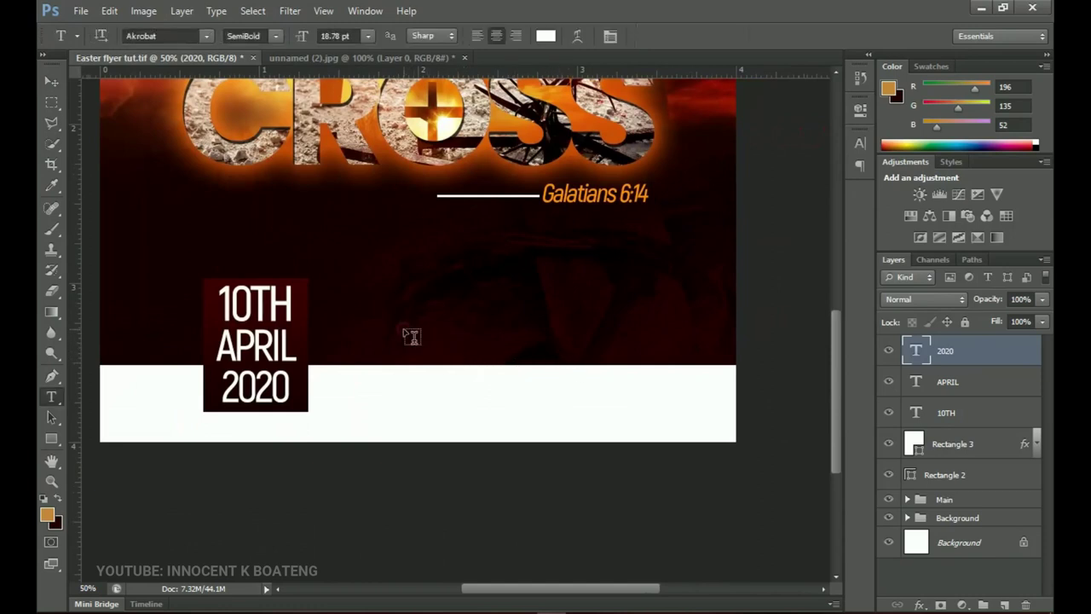
{"action": "left_click", "coordinate": [410, 335]}
{"action": "type", "text": "cHUR"}
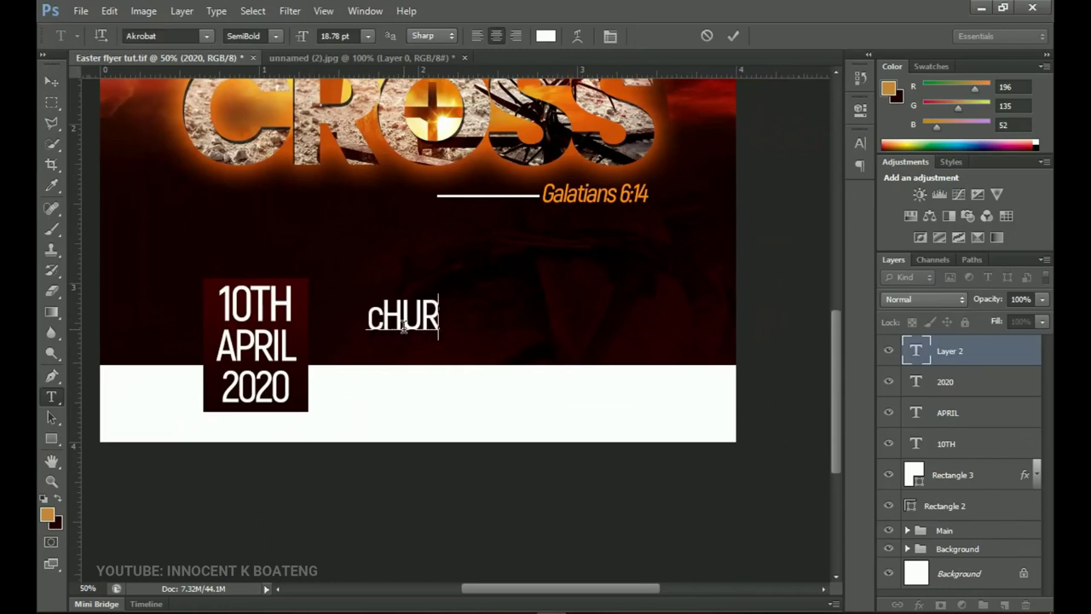
{"action": "key", "text": "ctrl+a"}
{"action": "type", "text": "Chu"}
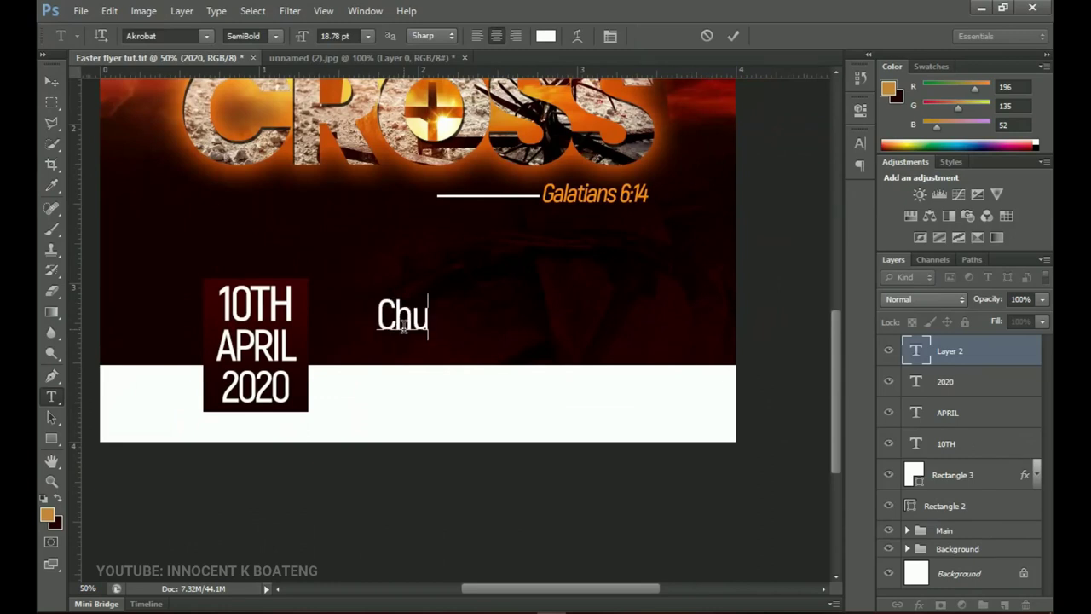
{"action": "type", "text": "rch Audi"}
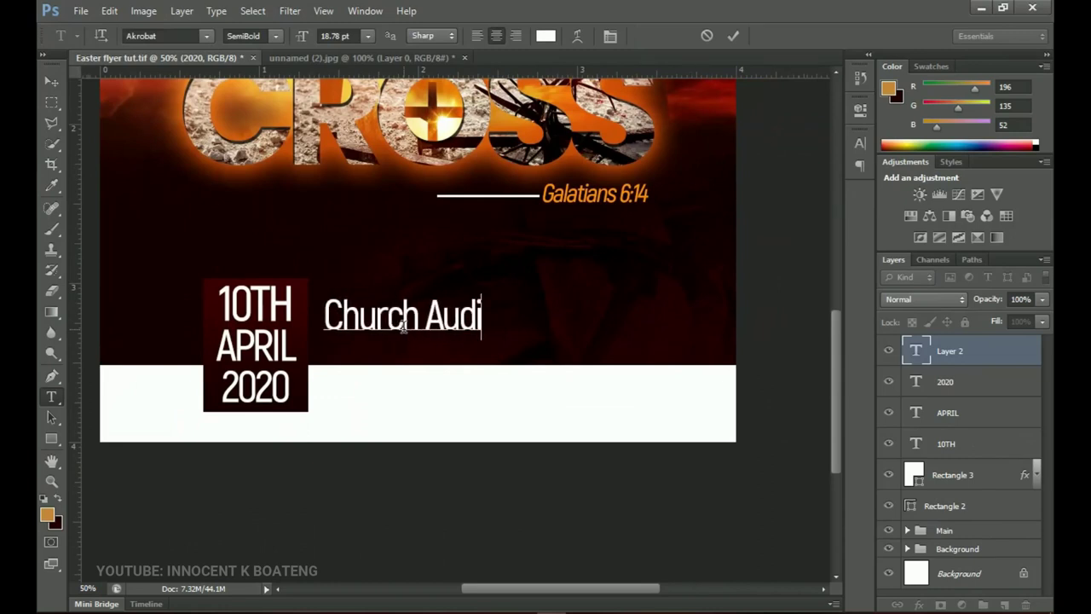
{"action": "type", "text": "torium"}
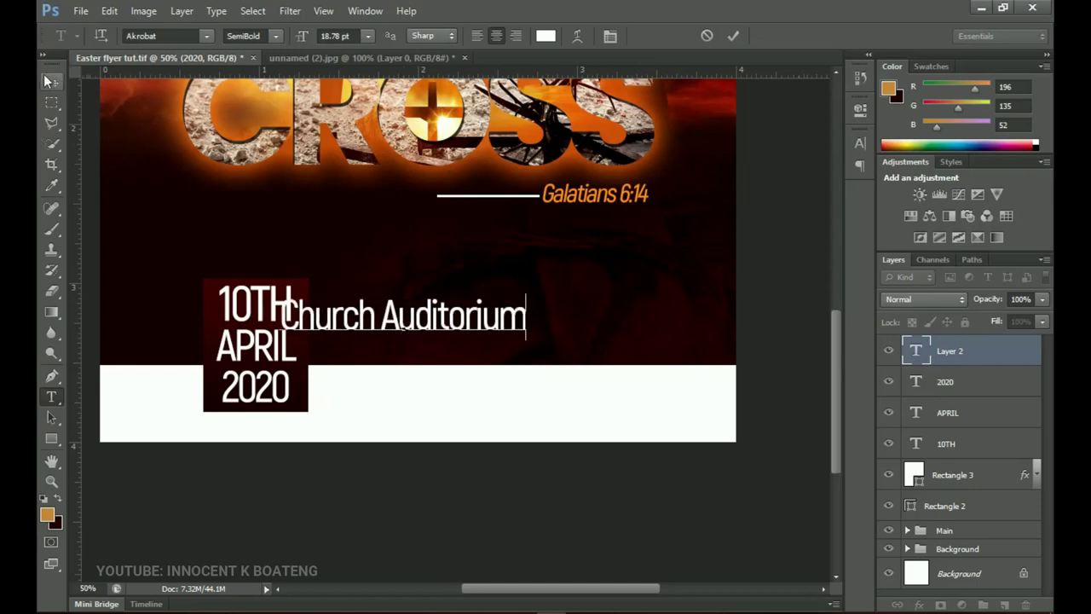
Step: Move the Church Auditorium text clear of the date rectangle and set its font to Raleway SemiBold Italic
{"action": "left_click", "coordinate": [47, 78]}
{"action": "left_click_drag", "start_coordinate": [514, 311], "coordinate": [597, 316]}
{"action": "double_click", "coordinate": [596, 316]}
{"action": "left_click", "coordinate": [168, 35]}
{"action": "key", "text": "Return"}
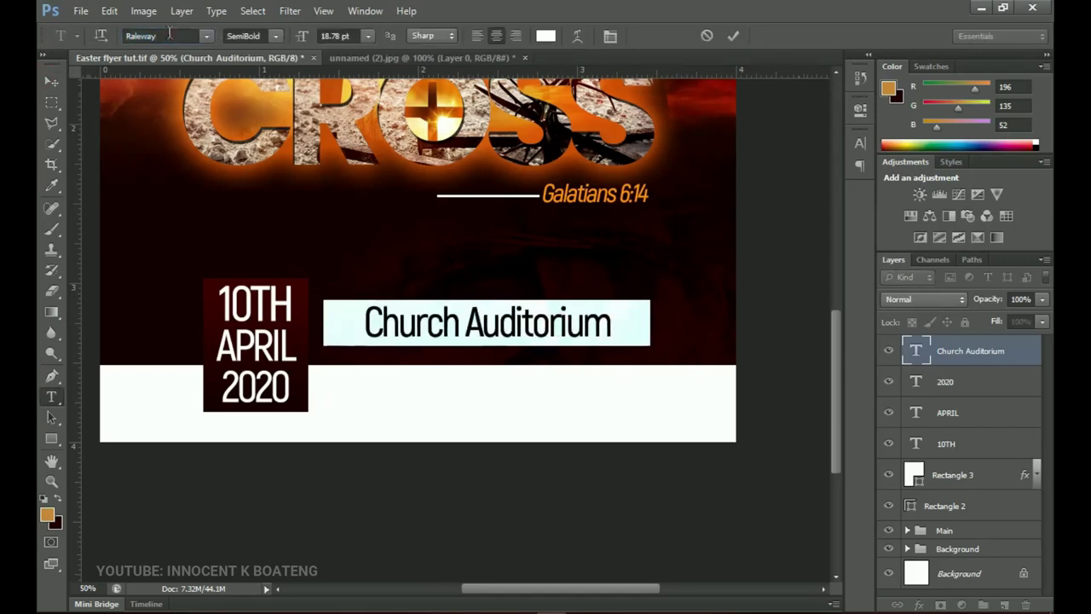
{"action": "left_click", "coordinate": [276, 36]}
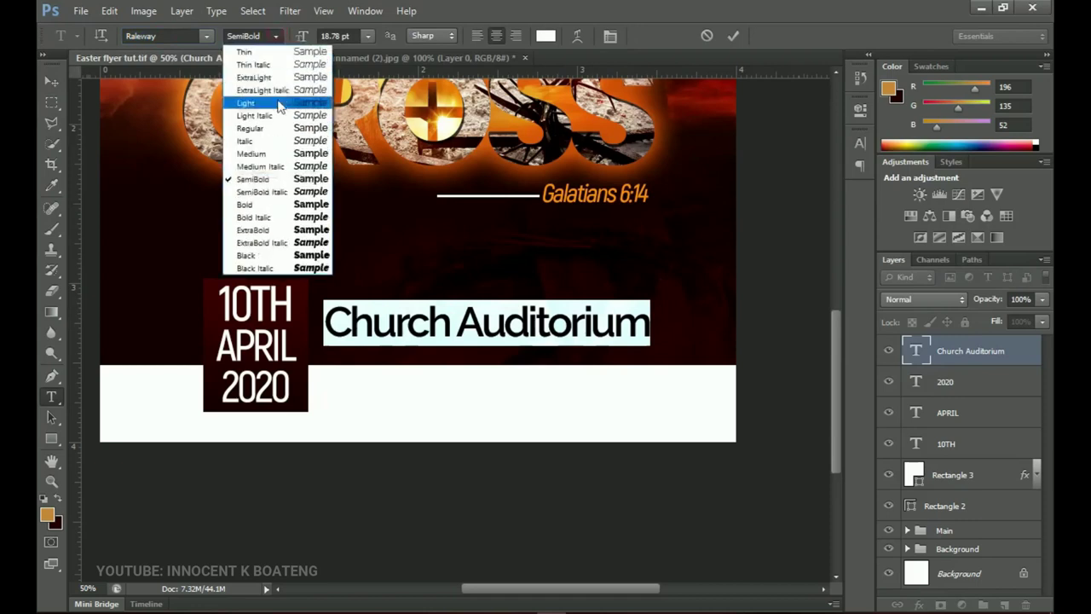
{"action": "left_click", "coordinate": [287, 195]}
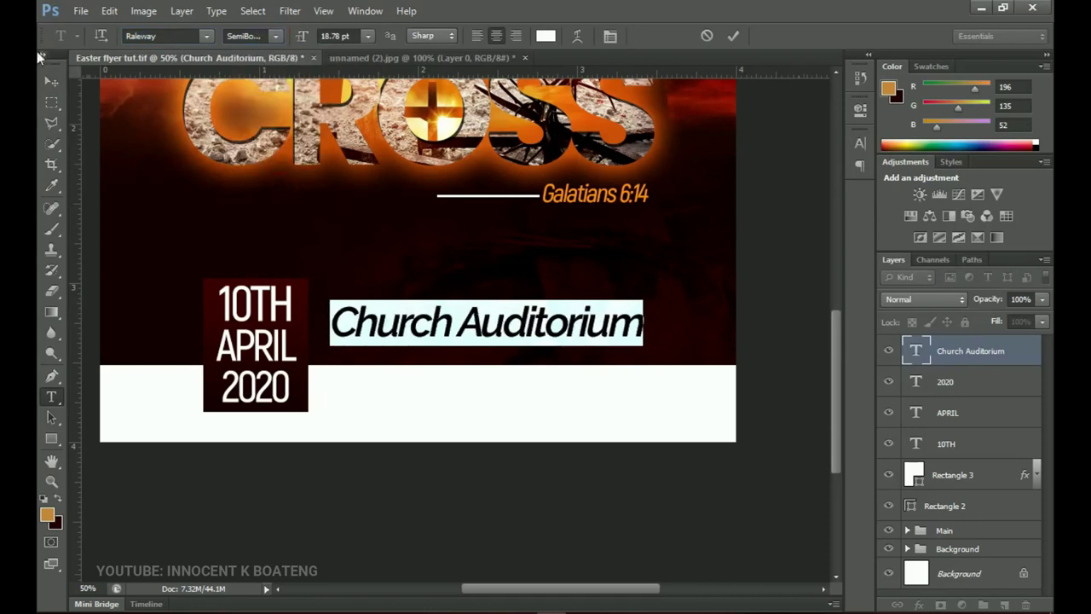
Step: Shift Church Auditorium slightly right and down, just above the white band, and scale it to about 85%
{"action": "left_click", "coordinate": [51, 81]}
{"action": "left_click_drag", "start_coordinate": [491, 334], "coordinate": [518, 343]}
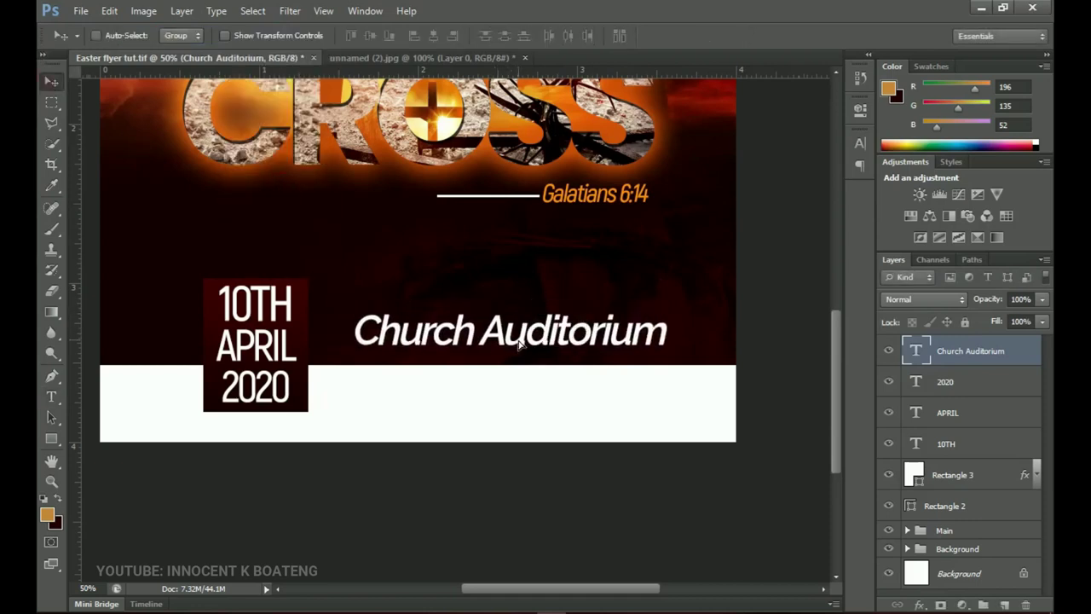
{"action": "key", "text": "ctrl+t"}
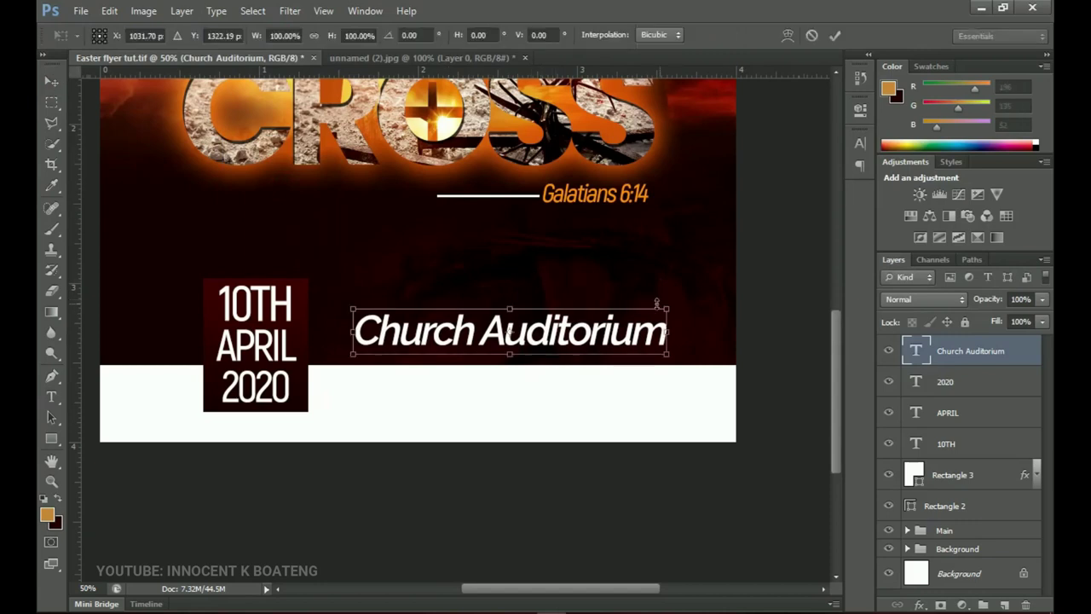
{"action": "left_click_drag", "start_coordinate": [668, 309], "coordinate": [643, 312]}
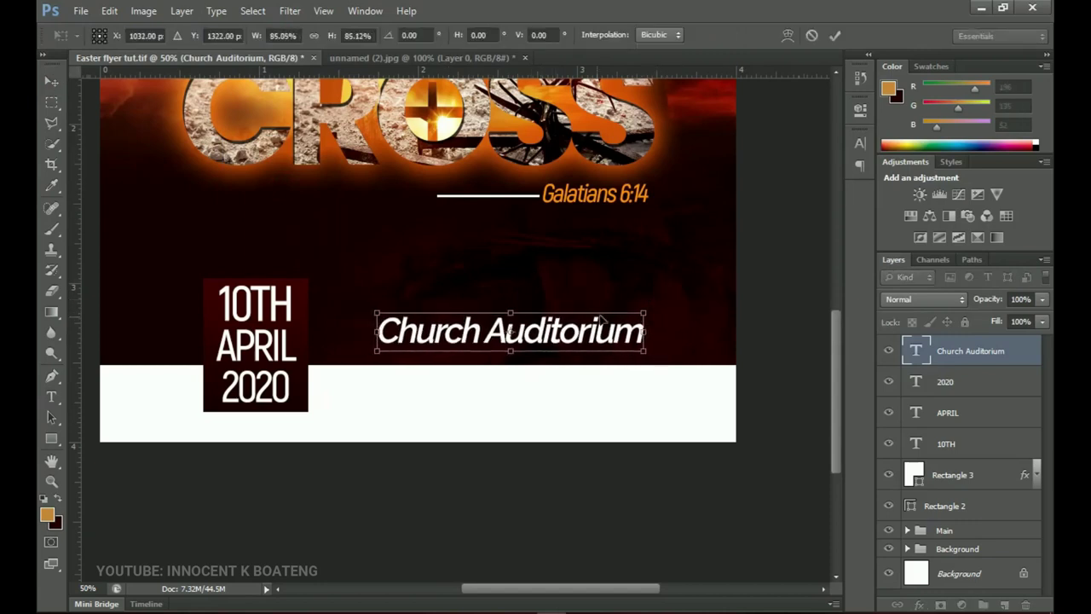
{"action": "key", "text": "Return"}
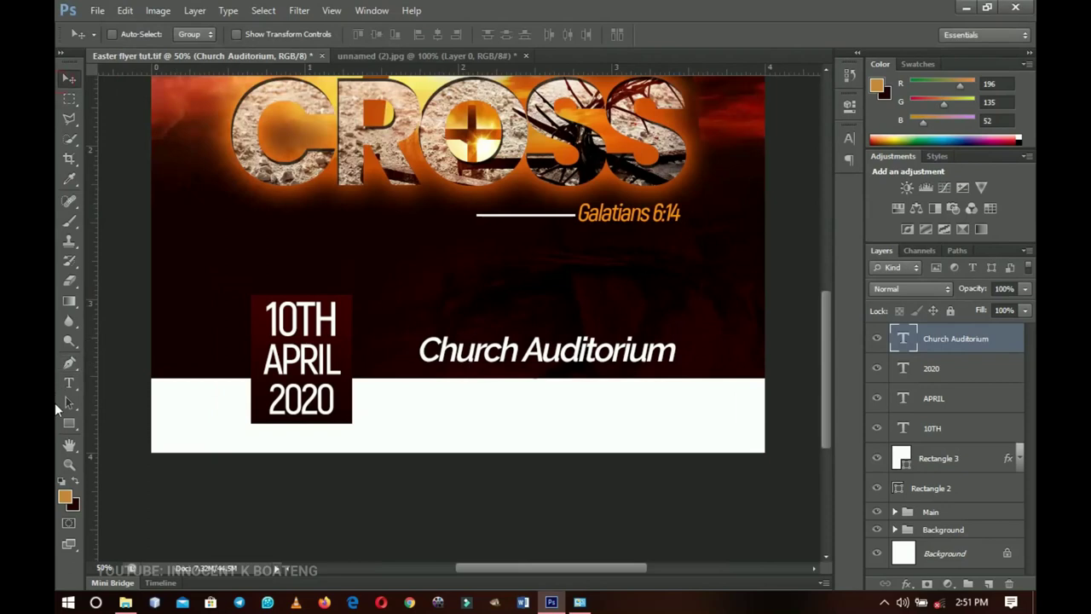
Step: Paste the quote beginning "We sinned for no reason" as black text over the white band and select all of it
{"action": "left_click", "coordinate": [67, 385]}
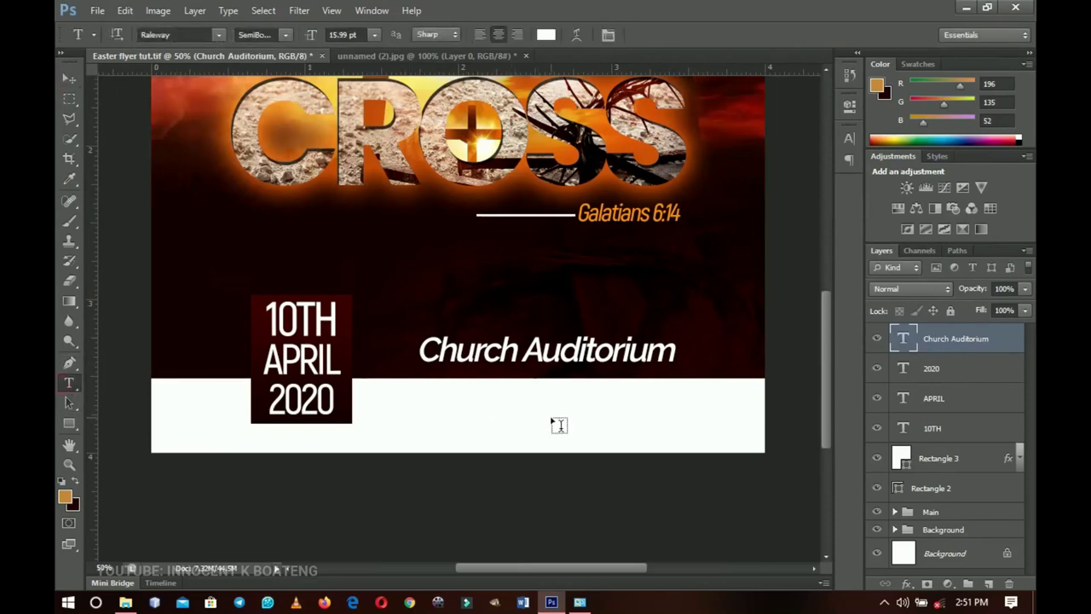
{"action": "left_click", "coordinate": [480, 411]}
{"action": "key", "text": "ctrl+v"}
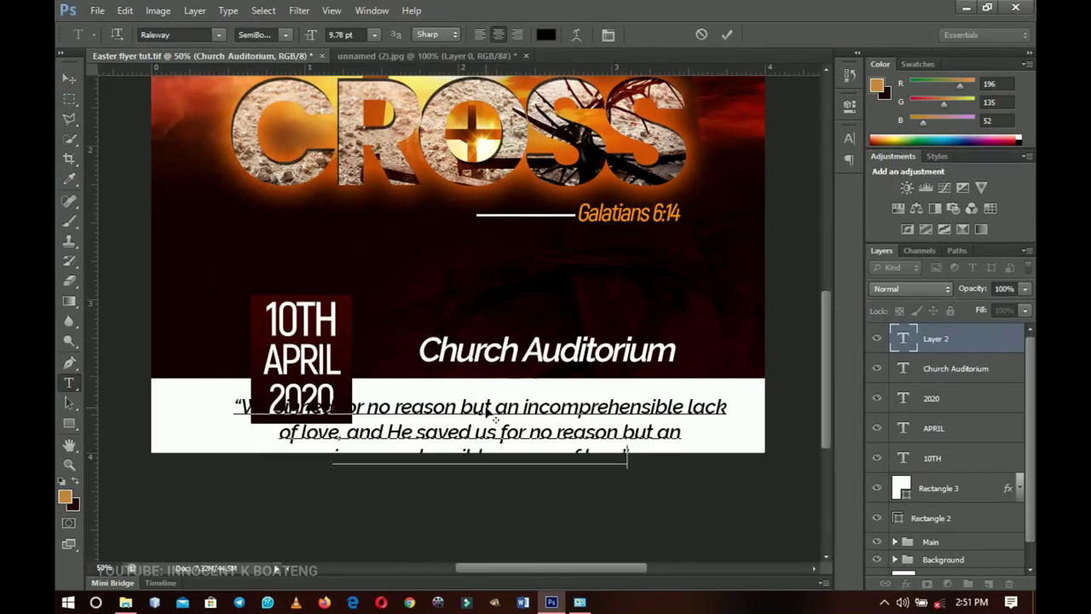
{"action": "key", "text": "ctrl+a"}
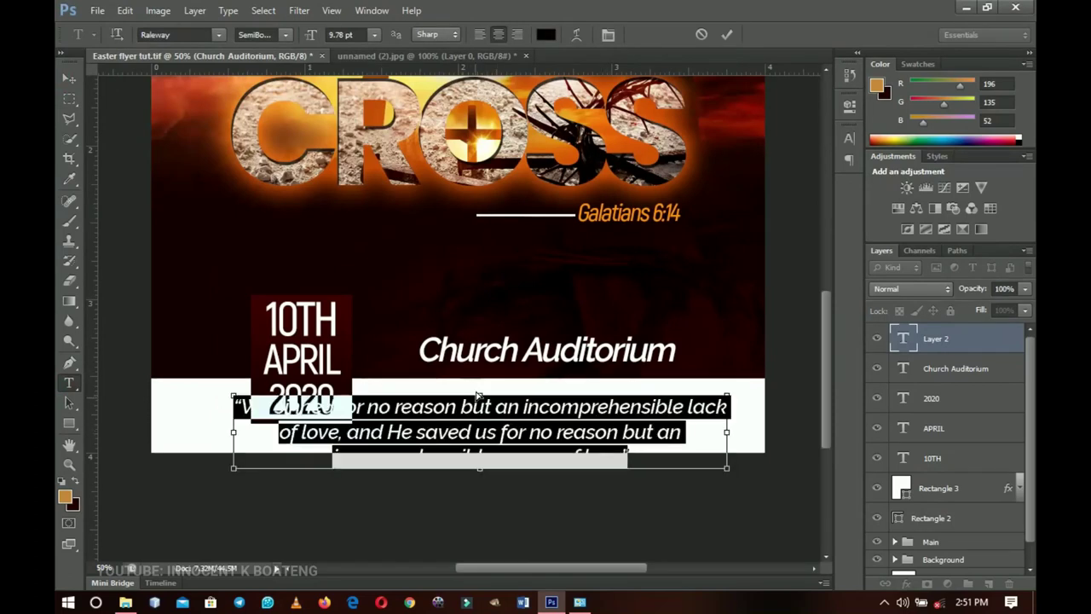